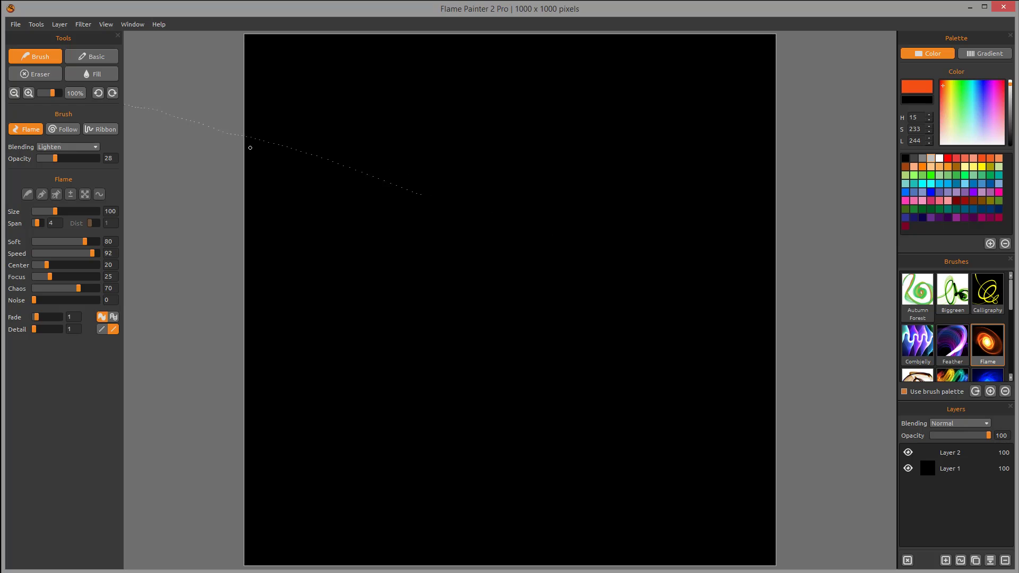
- Import the photo of the leaping man and enlarge it to span the full canvas width
left_click(16, 25)
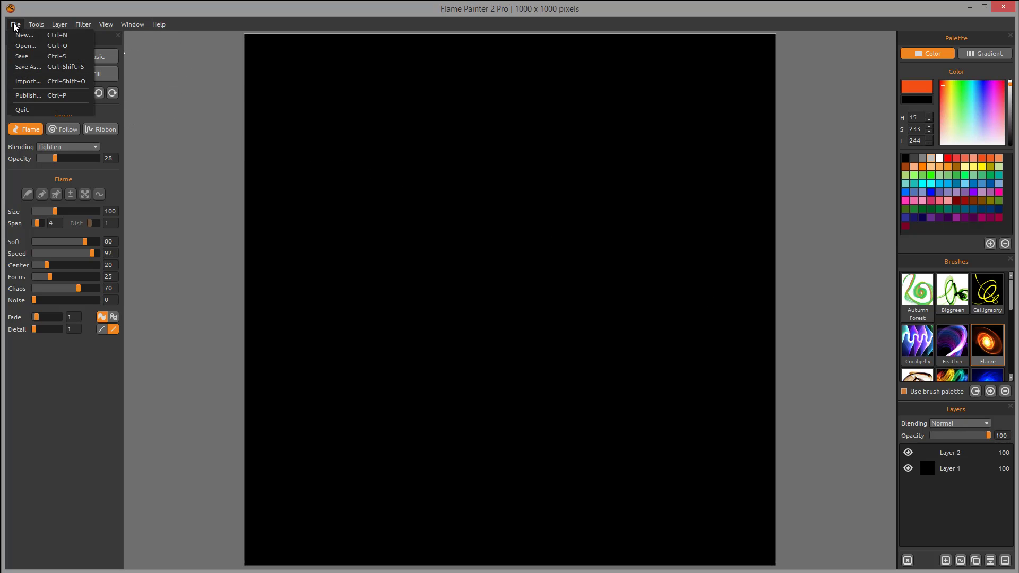
left_click(43, 83)
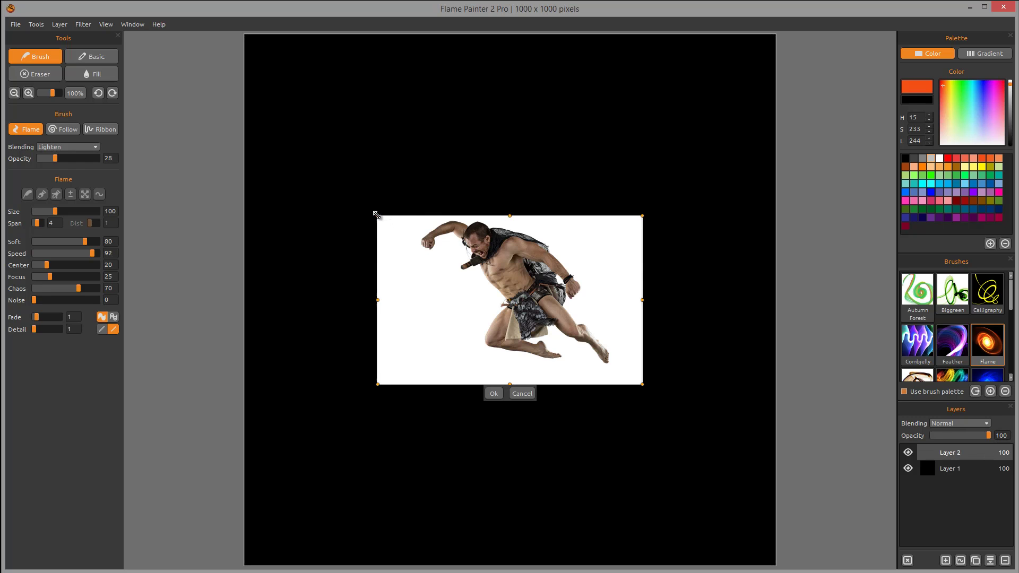
left_click_drag(373, 213, 237, 137)
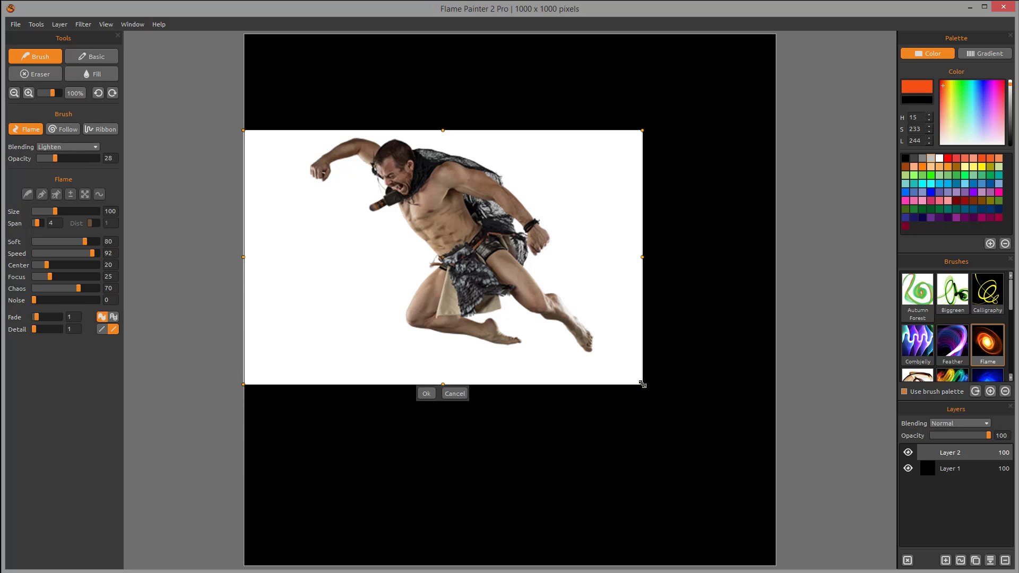
left_click_drag(642, 385, 779, 481)
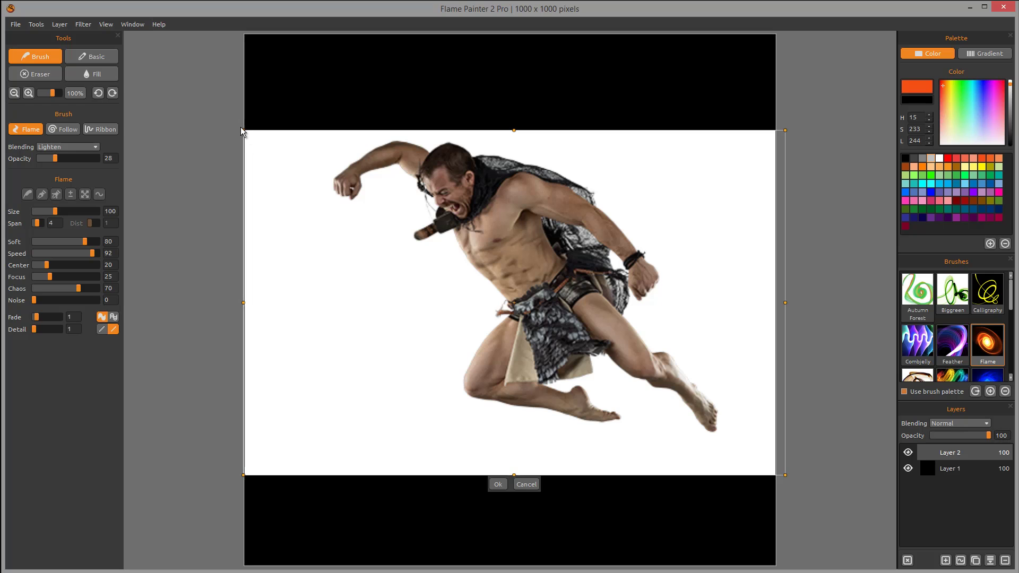
left_click_drag(242, 132, 236, 125)
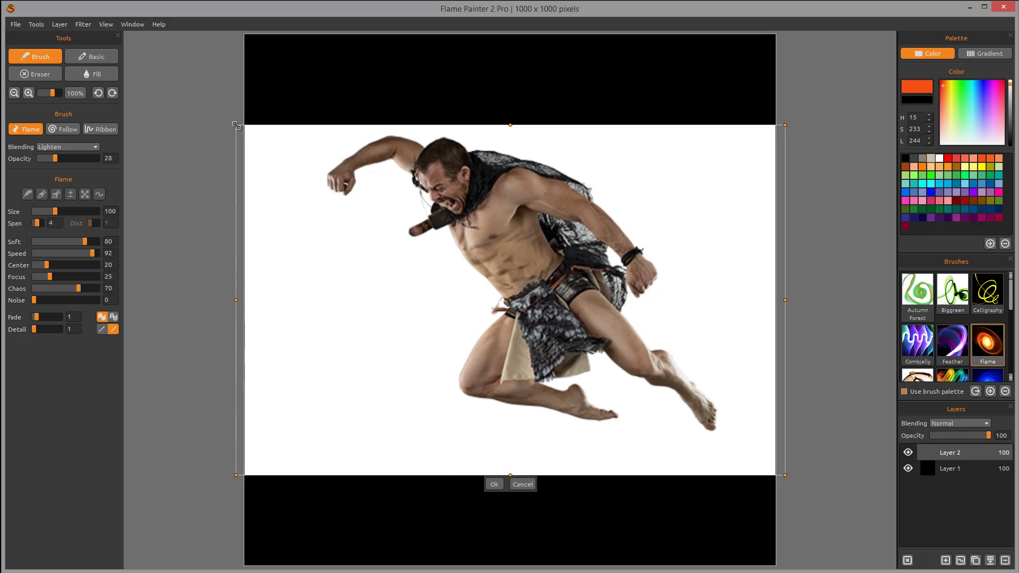
left_click(496, 485)
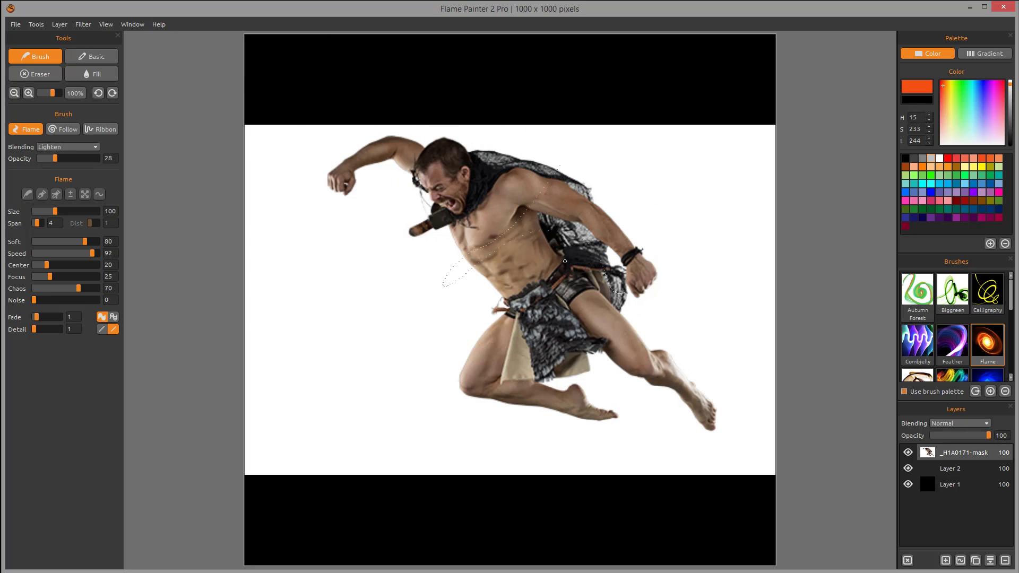
scroll(526, 262, "up", 1)
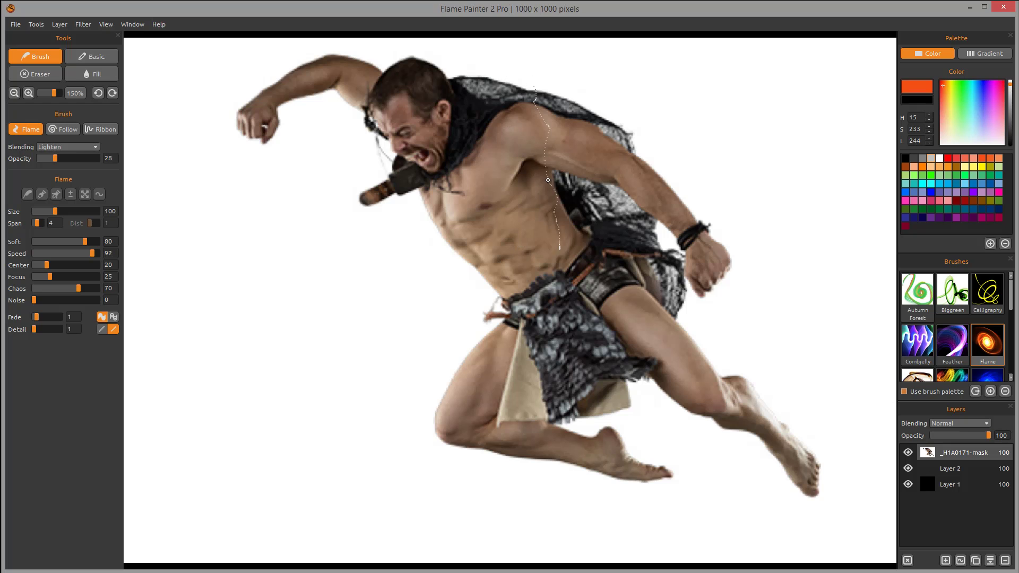
scroll(498, 95, "up", 3)
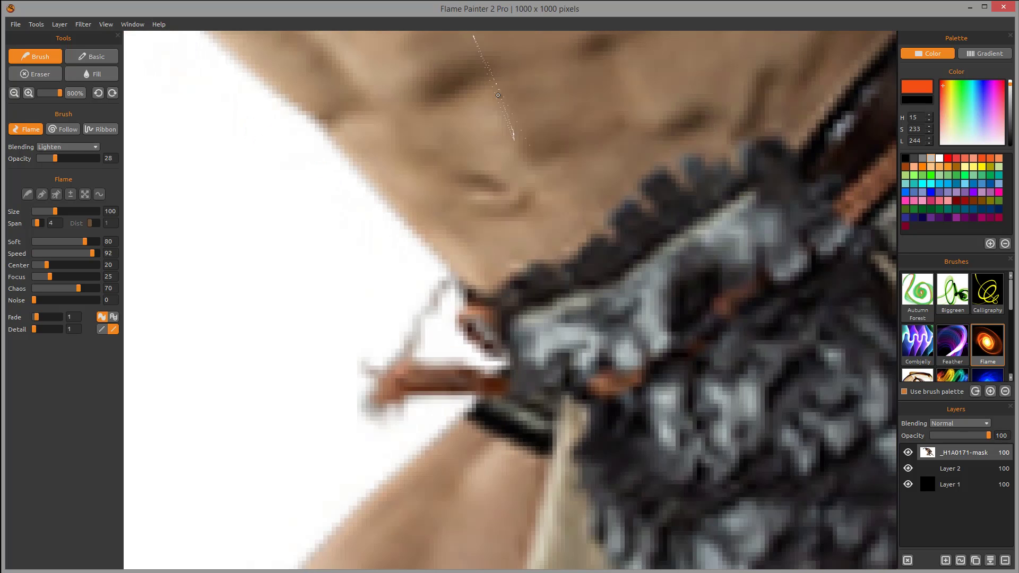
scroll(498, 95, "down", 3)
scroll(498, 95, "up", 3)
scroll(497, 94, "down", 4)
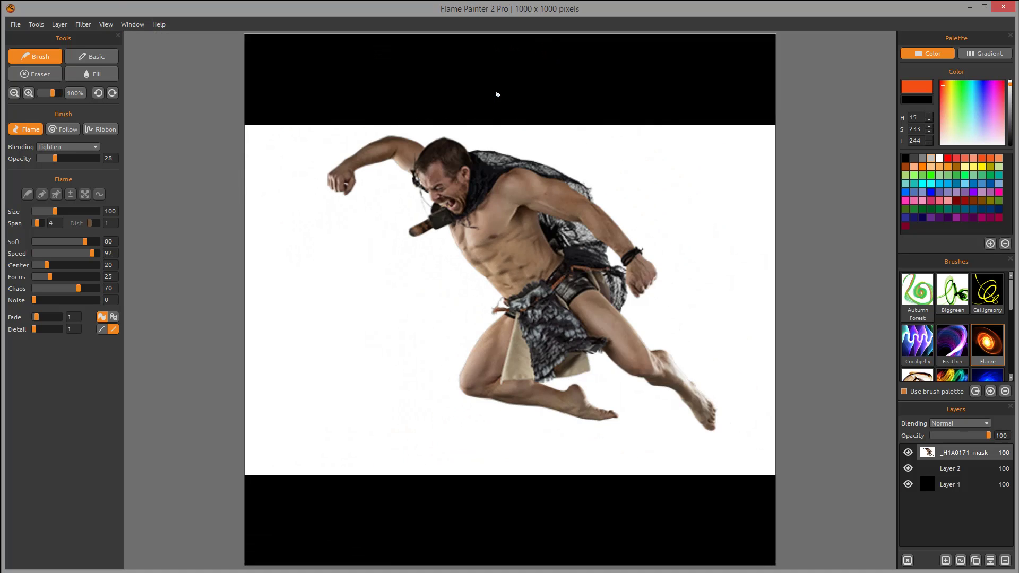
scroll(497, 94, "up", 1)
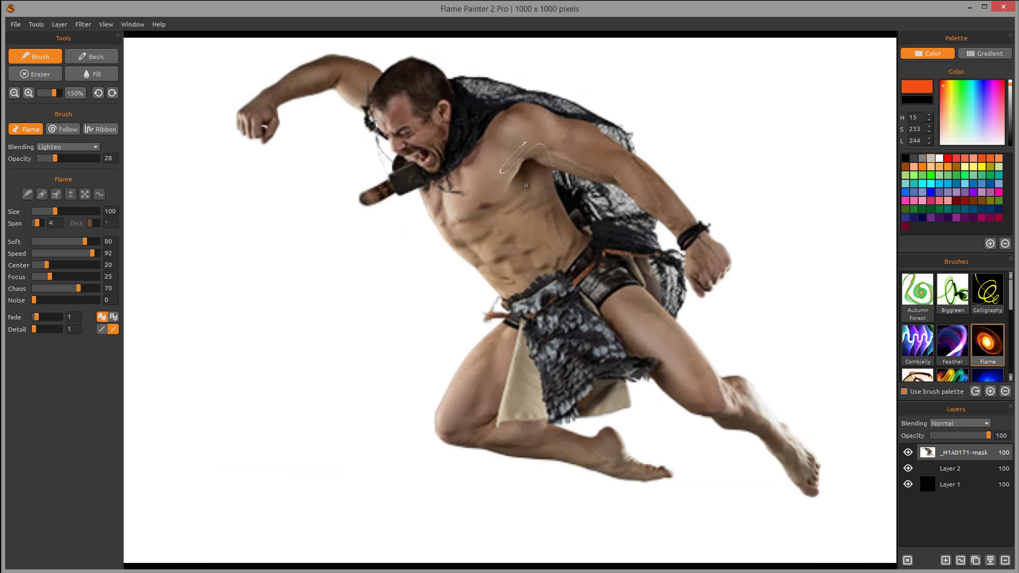
scroll(779, 318, "down", 1)
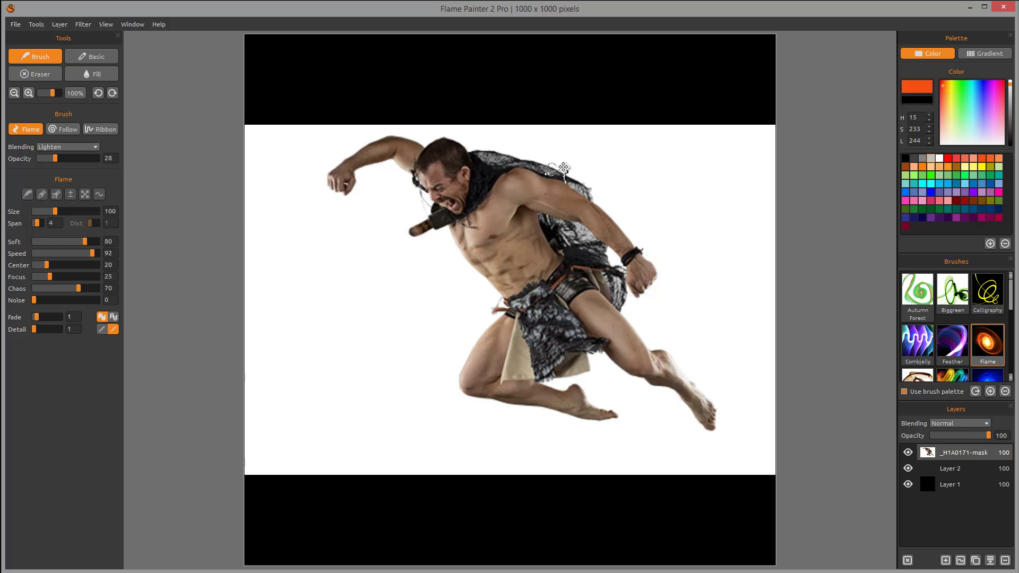
- Add a vector layer and paint a Flame stroke along the man's shoulder and outstretched arm down to the wrist
left_click_drag(537, 170, 499, 240)
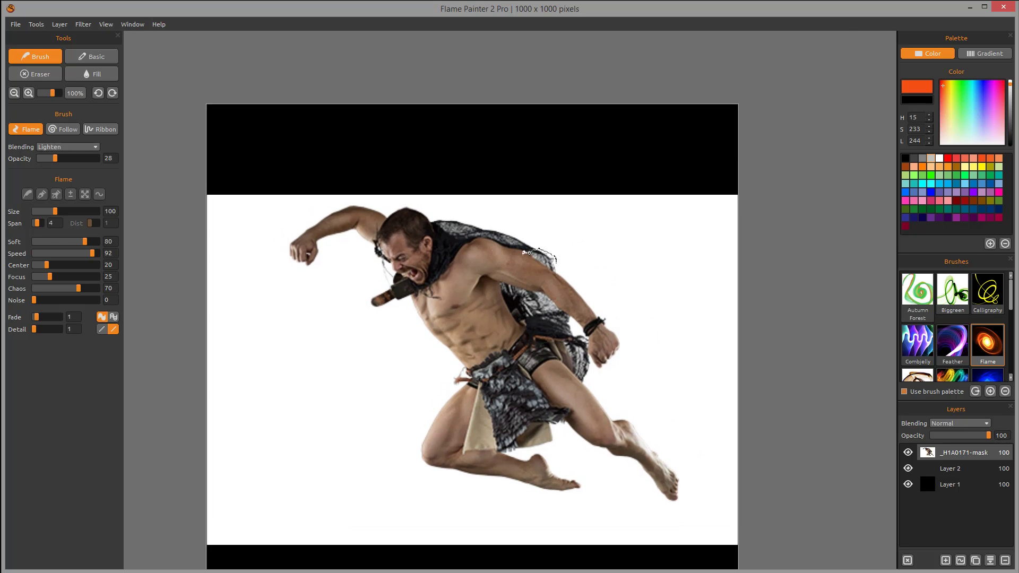
scroll(552, 253, "up", 4)
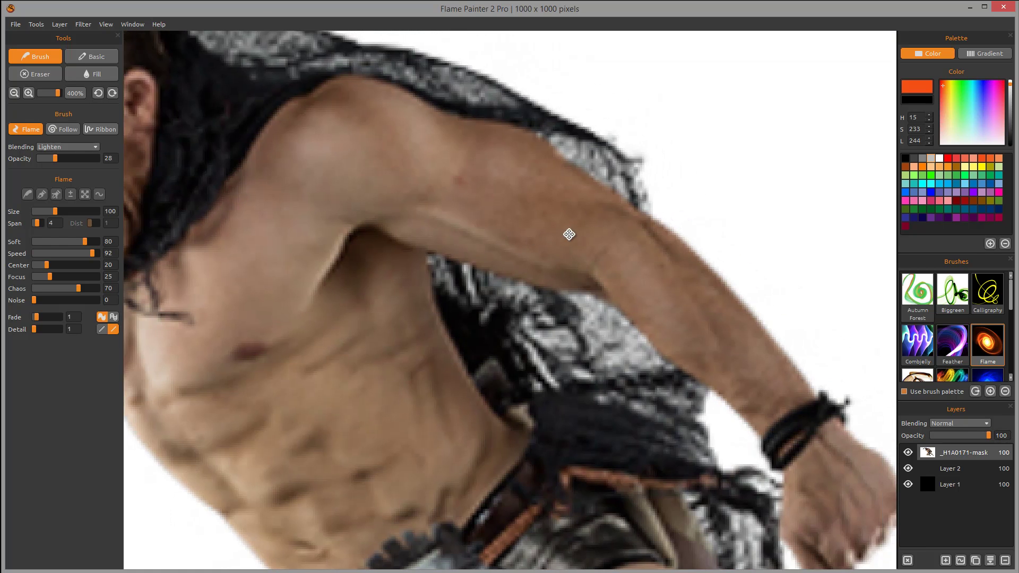
left_click_drag(569, 234, 562, 321)
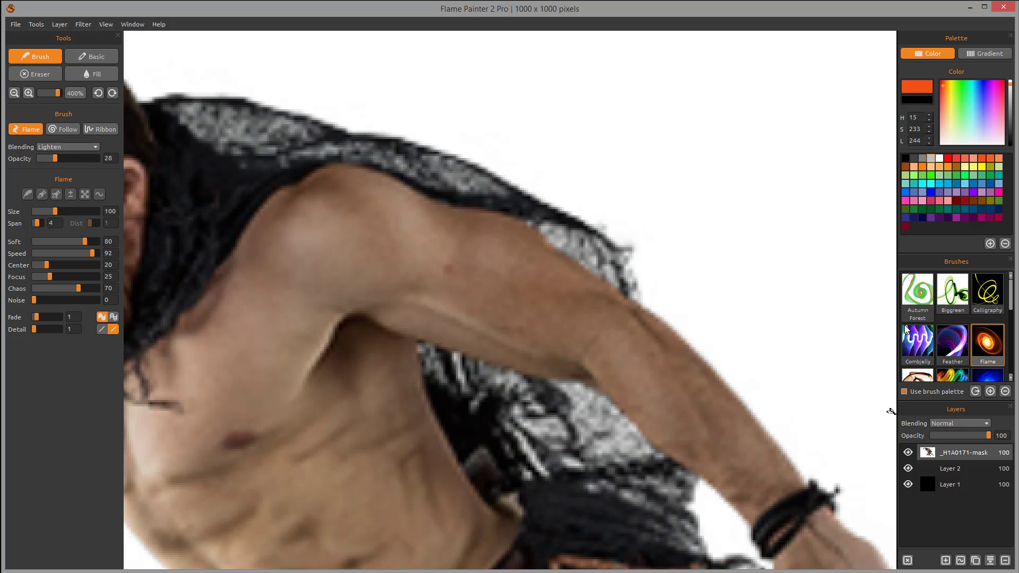
mouse_move(472, 207)
left_mouse_down()
mouse_move(385, 196)
mouse_move(419, 230)
left_mouse_up()
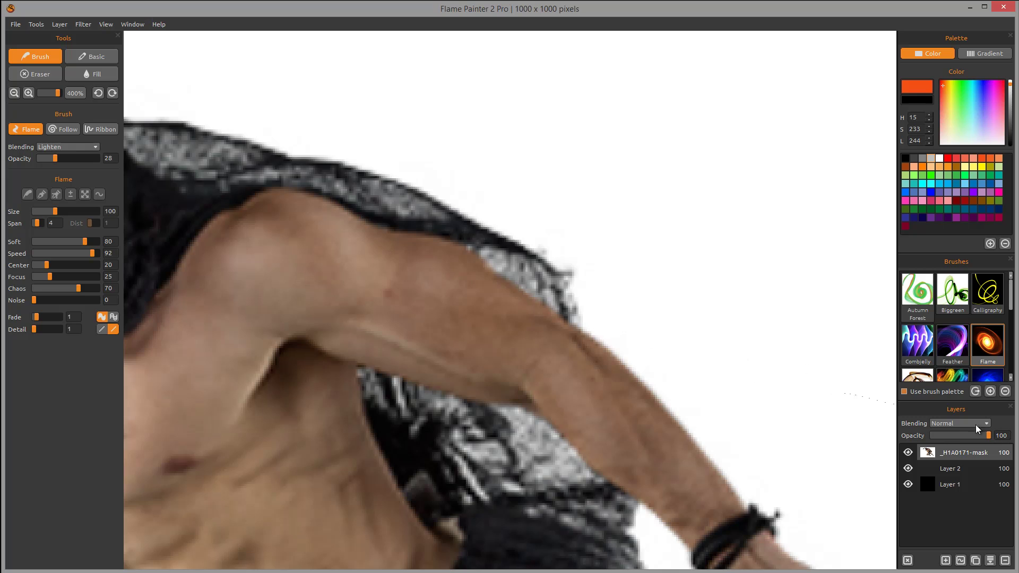
left_click(961, 561)
left_click_drag(450, 212, 541, 252)
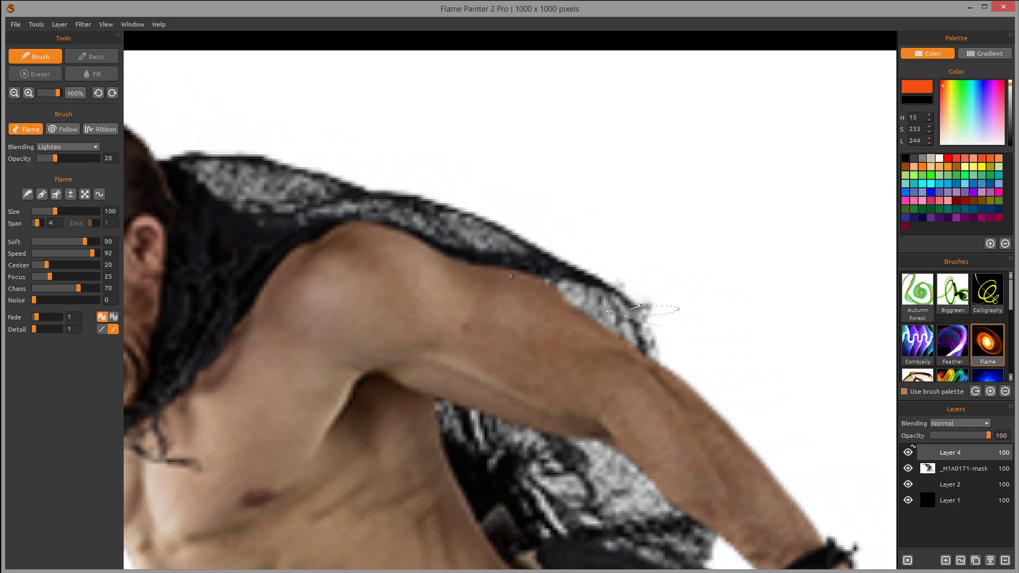
mouse_move(611, 268)
left_mouse_down()
mouse_move(548, 243)
mouse_move(533, 271)
left_mouse_up()
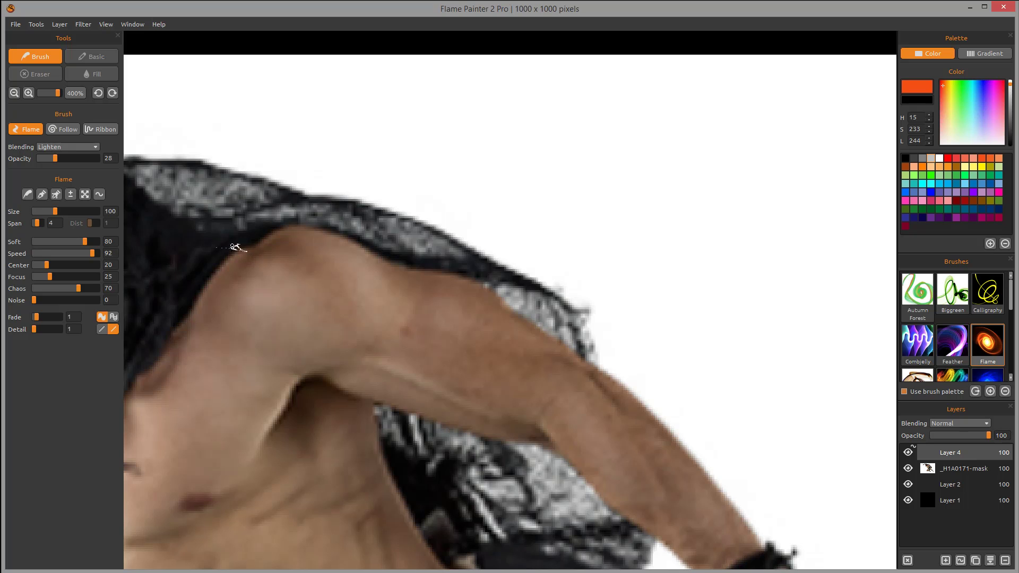
mouse_move(226, 246)
left_mouse_down()
mouse_move(263, 228)
mouse_move(342, 241)
mouse_move(418, 276)
mouse_move(503, 295)
mouse_move(656, 416)
mouse_move(777, 552)
left_mouse_up()
- Edit the arm stroke, setting size to 33, span to 10, soft to 79, speed to 94 and center to 10
key("e")
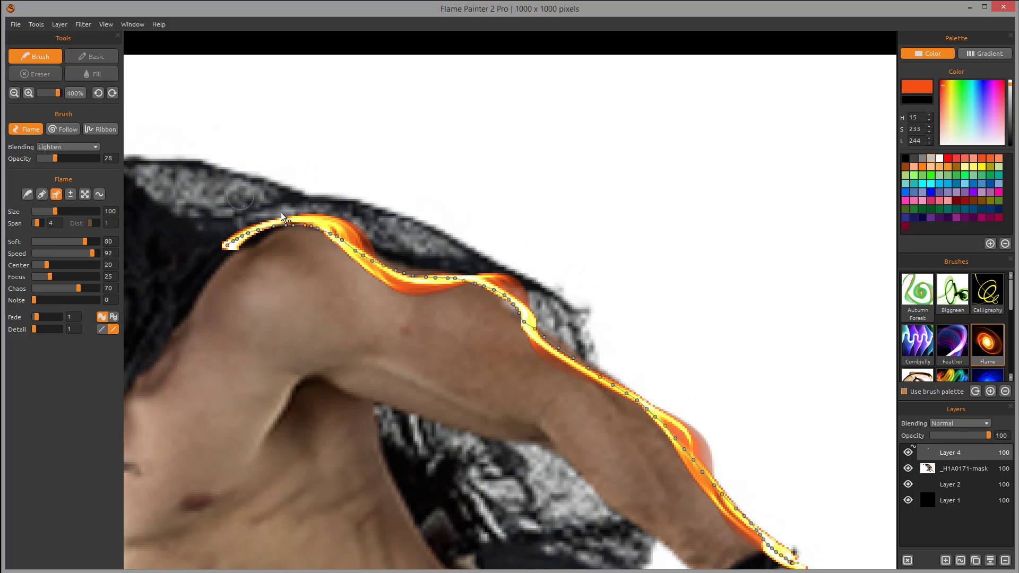
left_click_drag(733, 329, 687, 246)
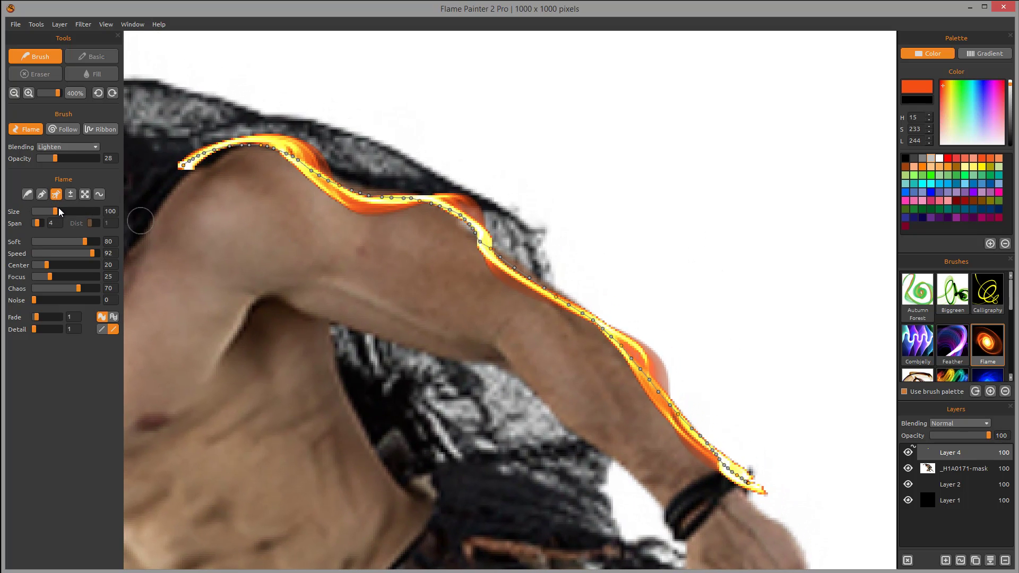
left_click_drag(53, 209, 39, 208)
left_click(43, 222)
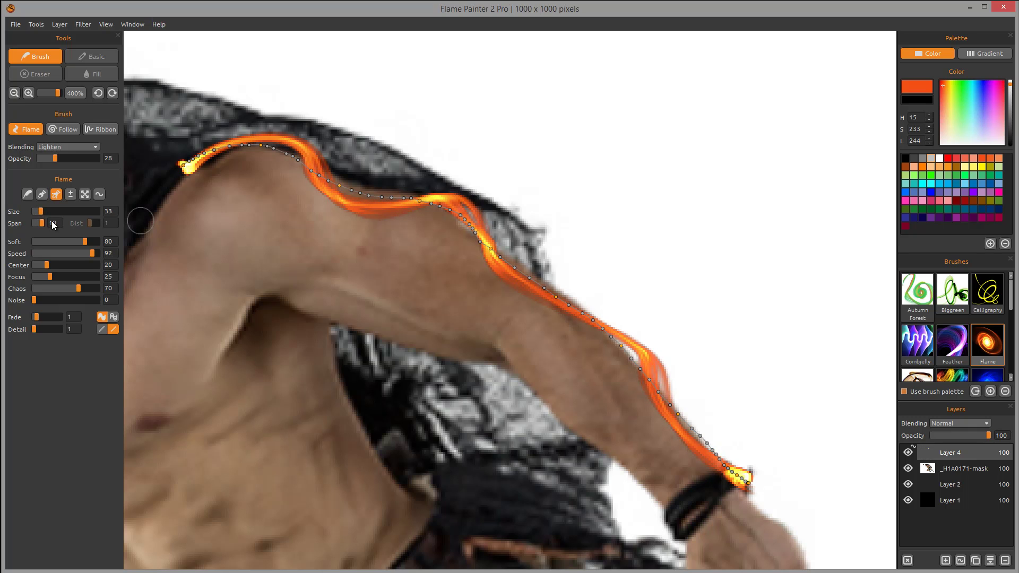
mouse_move(86, 244)
left_mouse_down()
mouse_move(66, 250)
mouse_move(92, 253)
mouse_move(41, 266)
mouse_move(47, 274)
left_mouse_up()
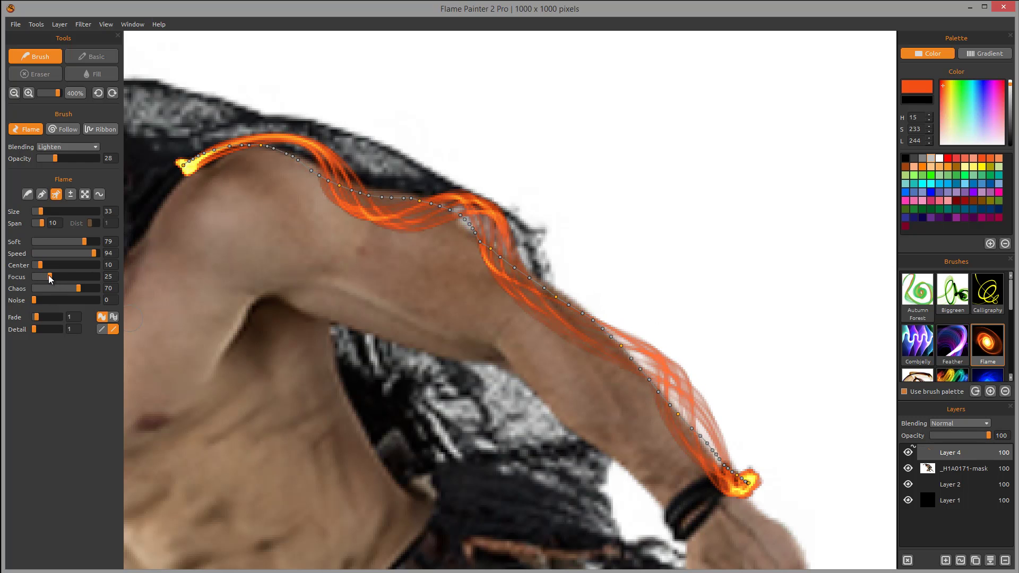
- Set the arm stroke's focus to 65, chaos to 44, noise to 6 and fade to 10
left_click_drag(50, 279, 75, 279)
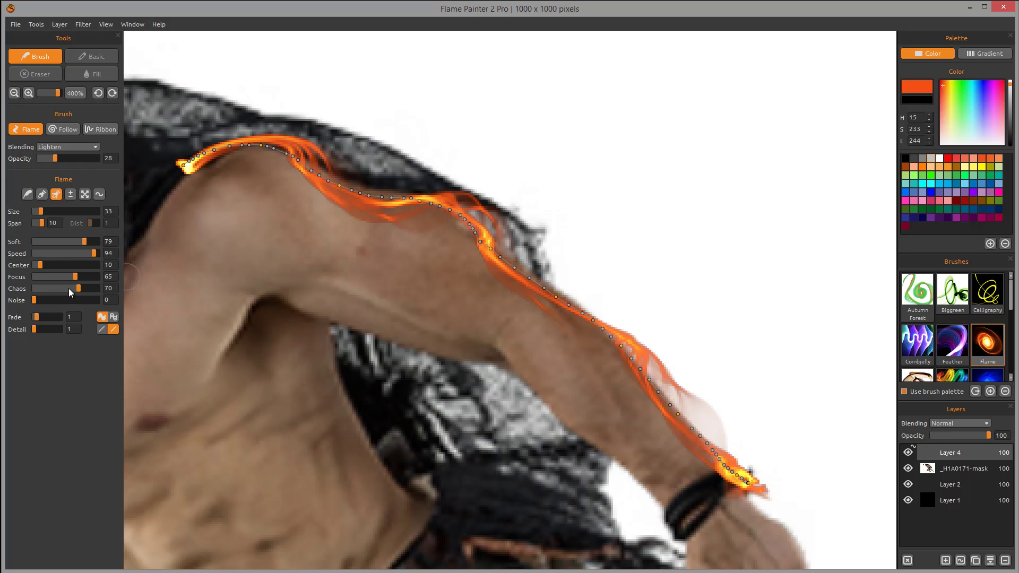
mouse_move(78, 291)
left_mouse_down()
mouse_move(55, 287)
mouse_move(91, 293)
mouse_move(37, 299)
left_mouse_up()
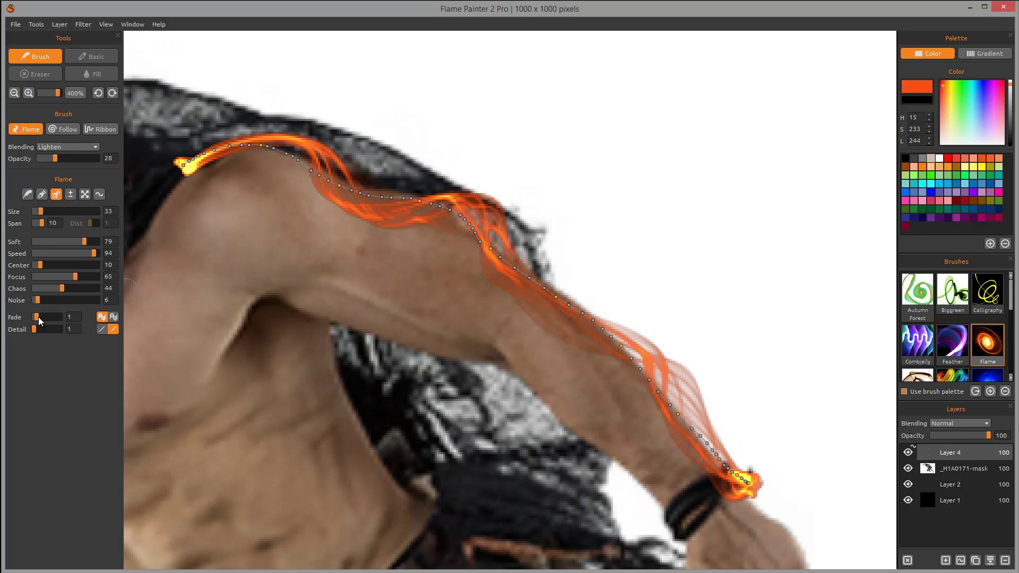
left_click_drag(39, 321, 60, 318)
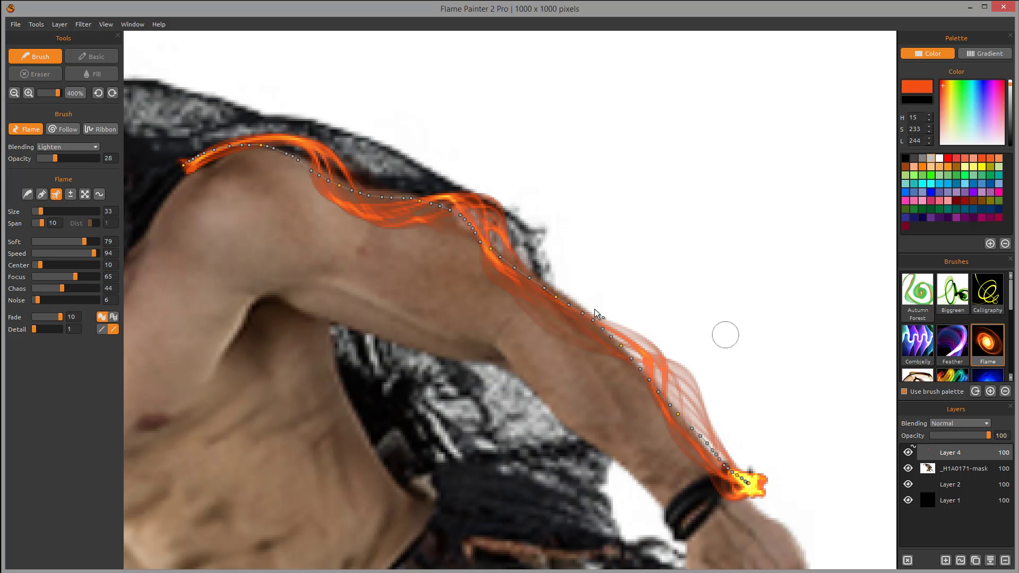
- Try Normal brush blending on the arm stroke and return it to Lighten
left_click(88, 145)
left_click(79, 157)
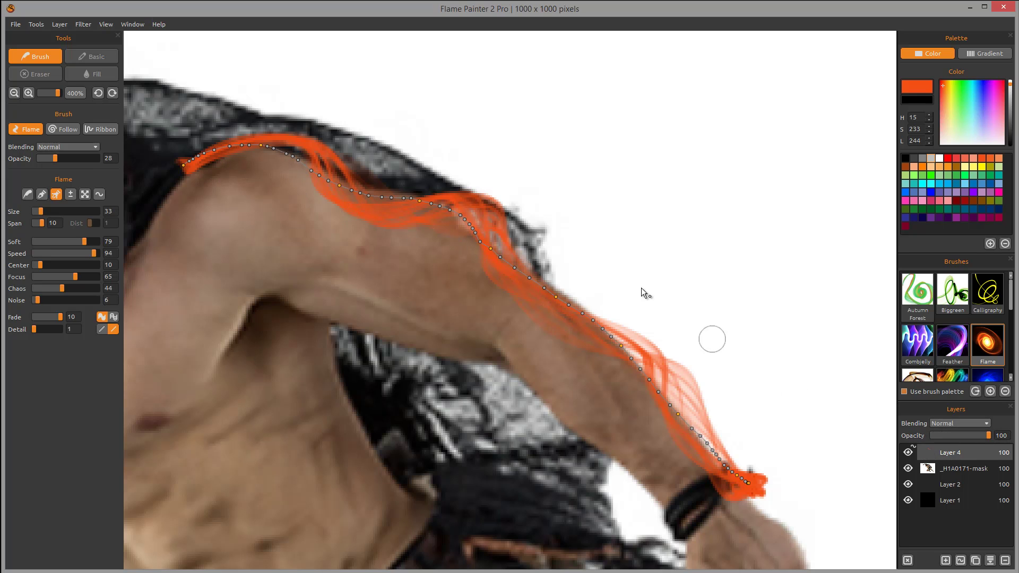
left_click(98, 149)
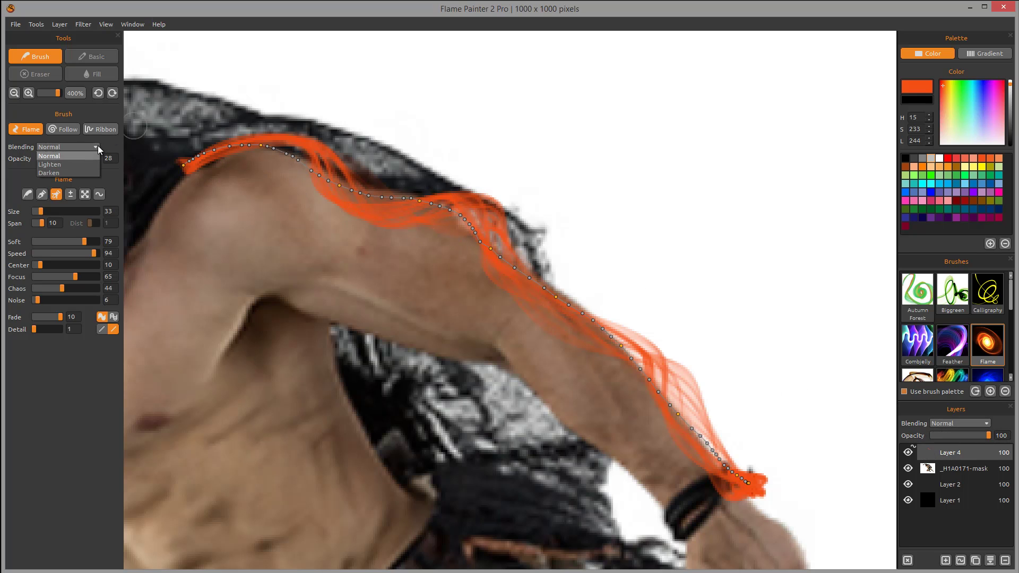
left_click(71, 164)
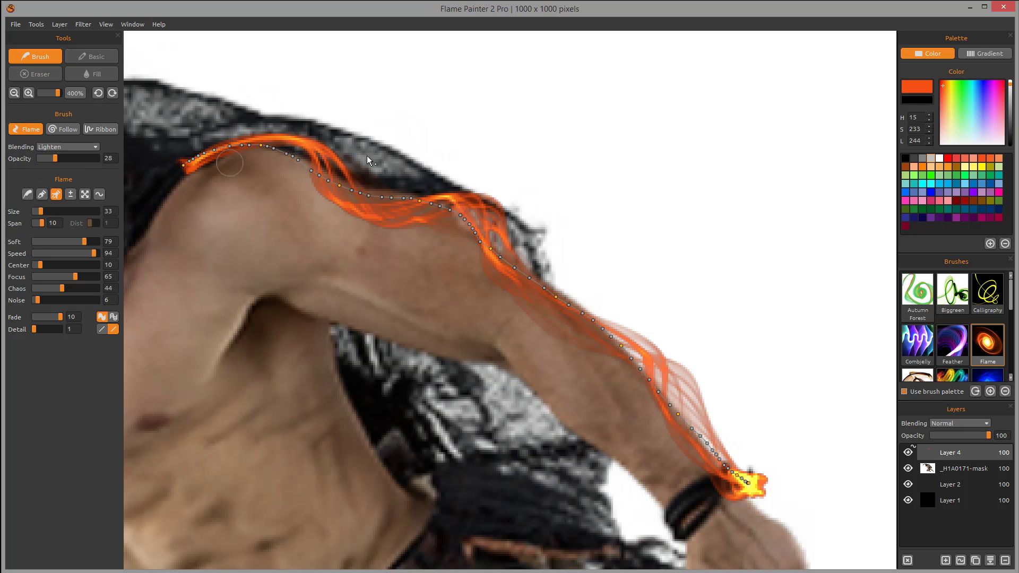
- Add a new regular layer above the vector layer holding the arm stroke
scroll(375, 138, "down", 4)
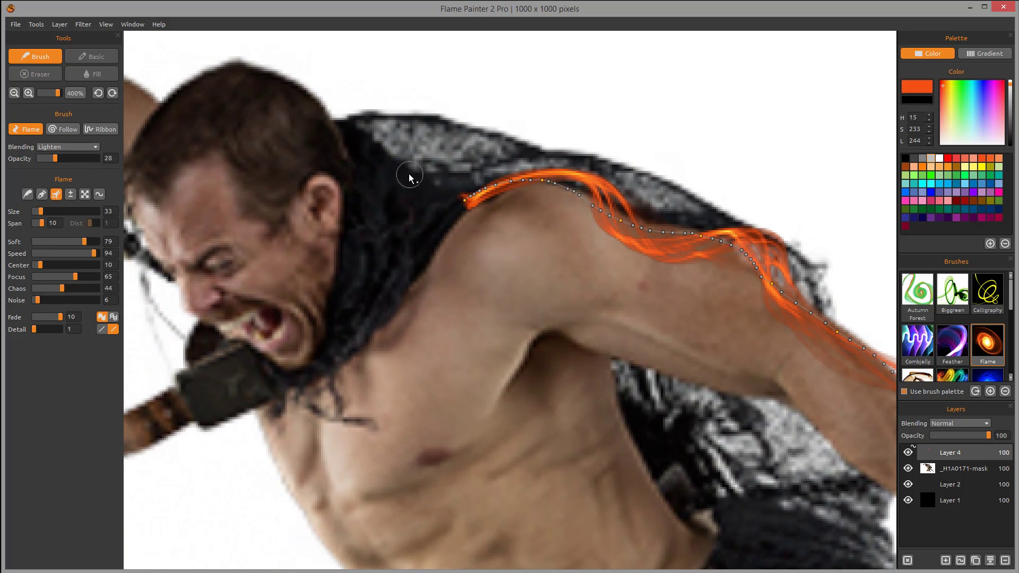
scroll(668, 230, "up", 4)
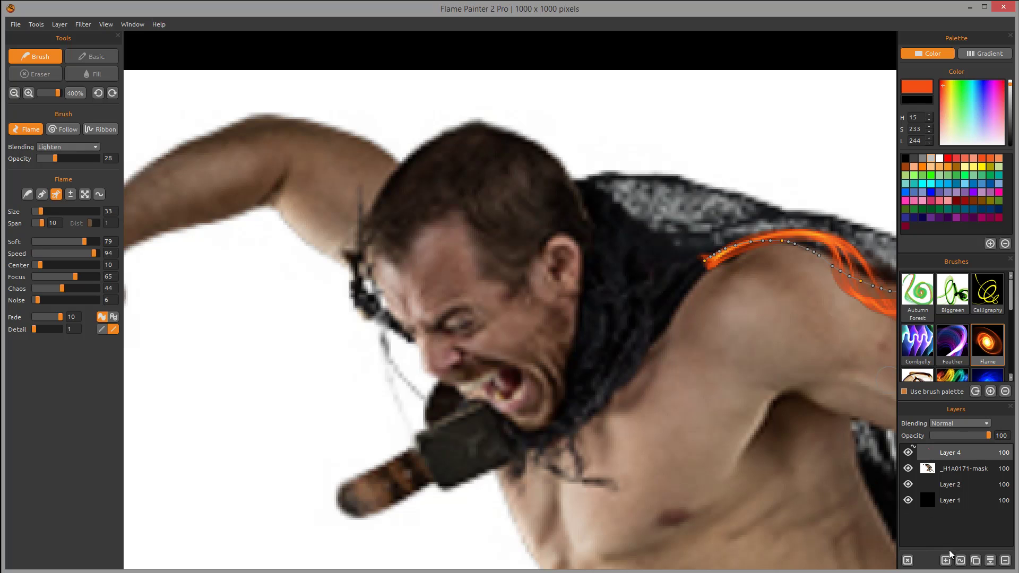
key("ctrl+shift+n")
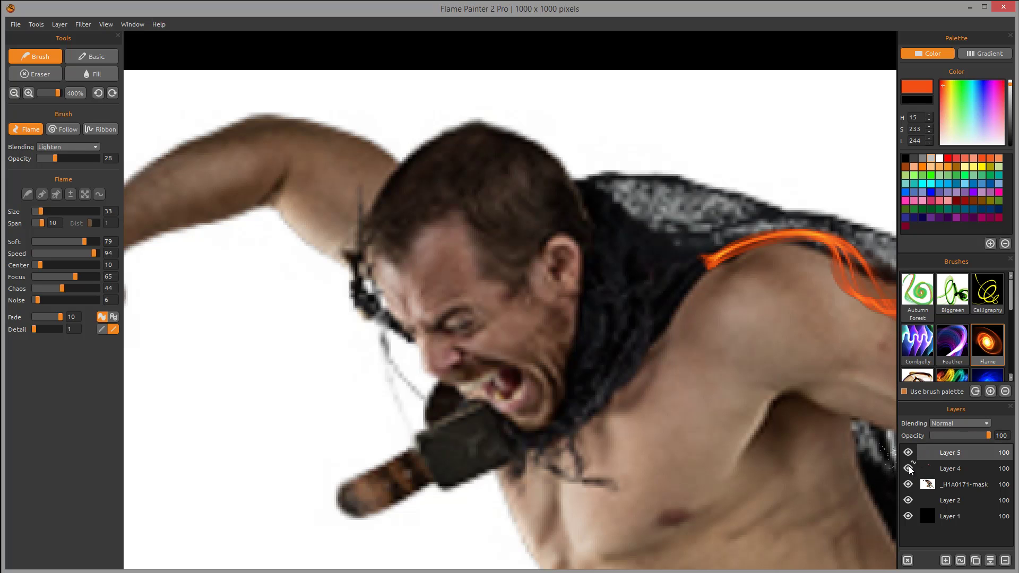
- Paint a flame arc over the man's head and down to the shoulder on Layer 4, and hide that layer
left_click(949, 469)
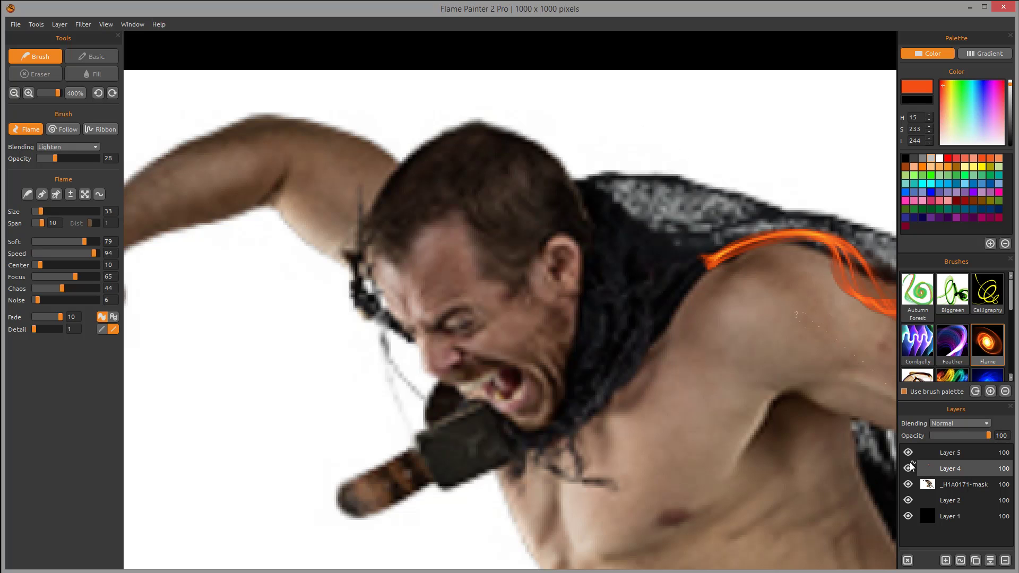
mouse_move(372, 243)
left_mouse_down()
mouse_move(373, 223)
mouse_move(531, 127)
mouse_move(595, 253)
mouse_move(786, 290)
left_mouse_up()
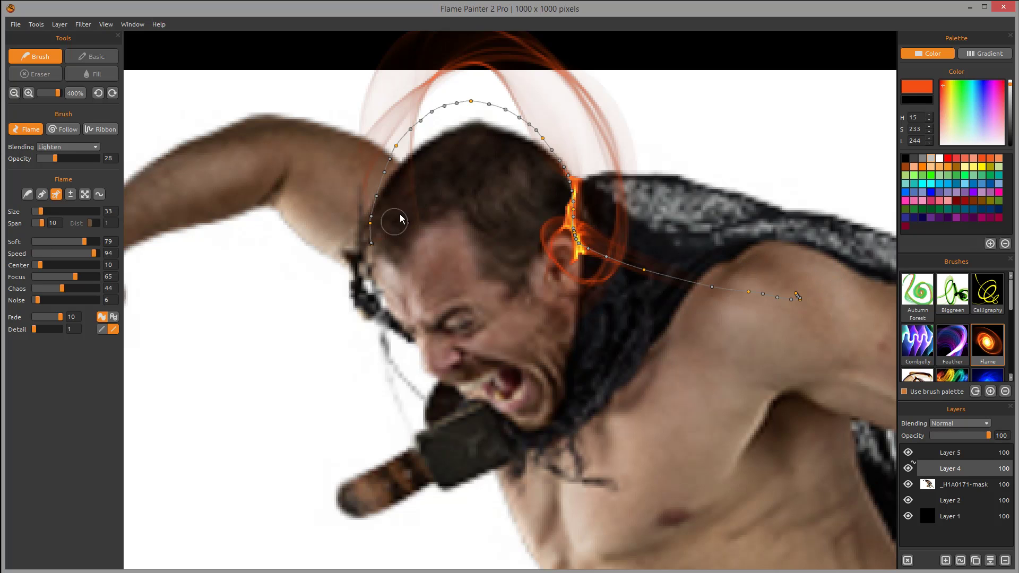
left_click(909, 468)
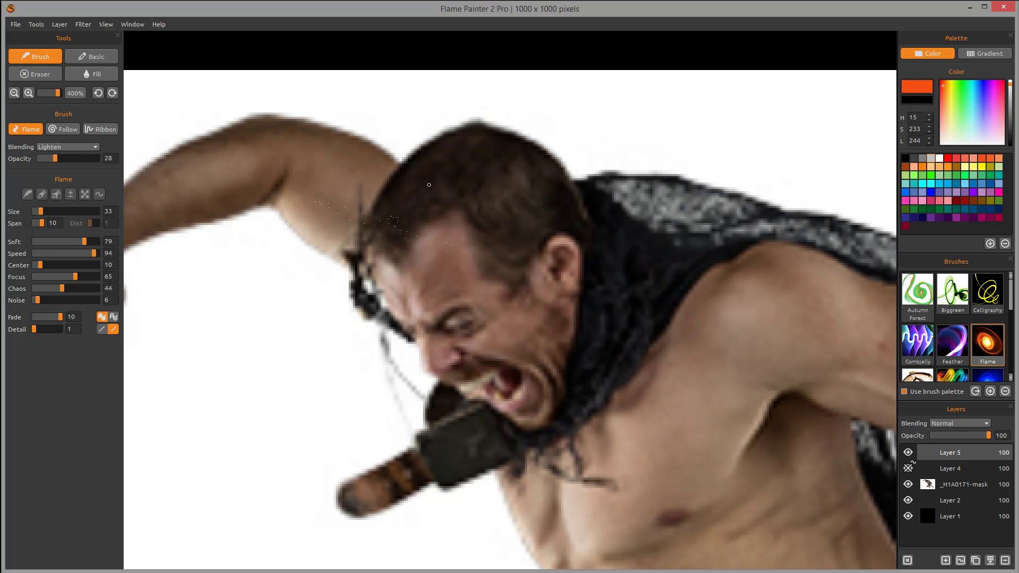
- Try flame strokes around the man's head and ear on Layer 5, and undo them
mouse_move(366, 228)
left_mouse_down()
mouse_move(430, 130)
mouse_move(546, 150)
mouse_move(600, 255)
left_mouse_up()
mouse_move(526, 278)
left_mouse_down()
mouse_move(600, 276)
mouse_move(659, 236)
left_mouse_up()
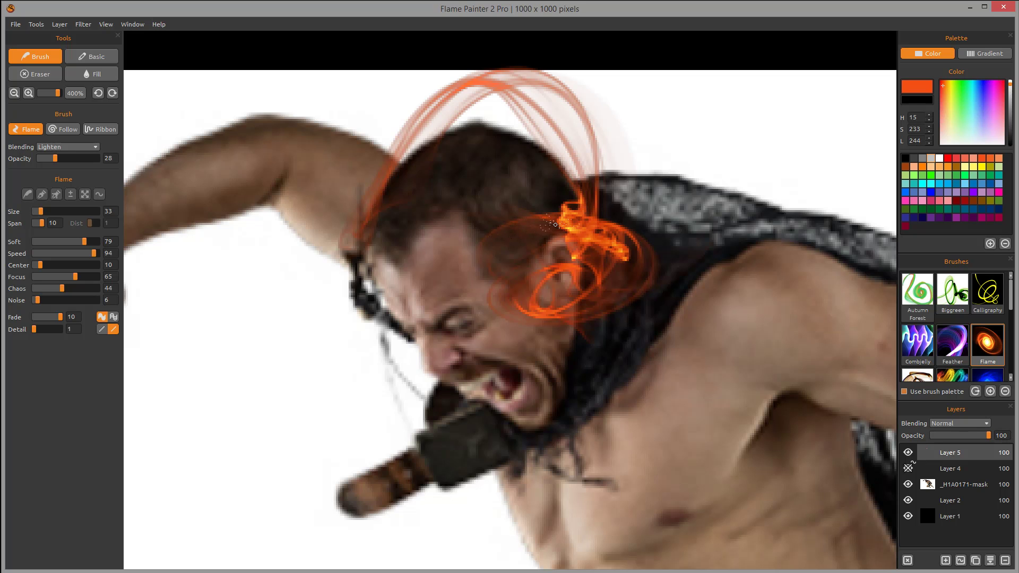
key("ctrl+z")
key("ctrl+z")
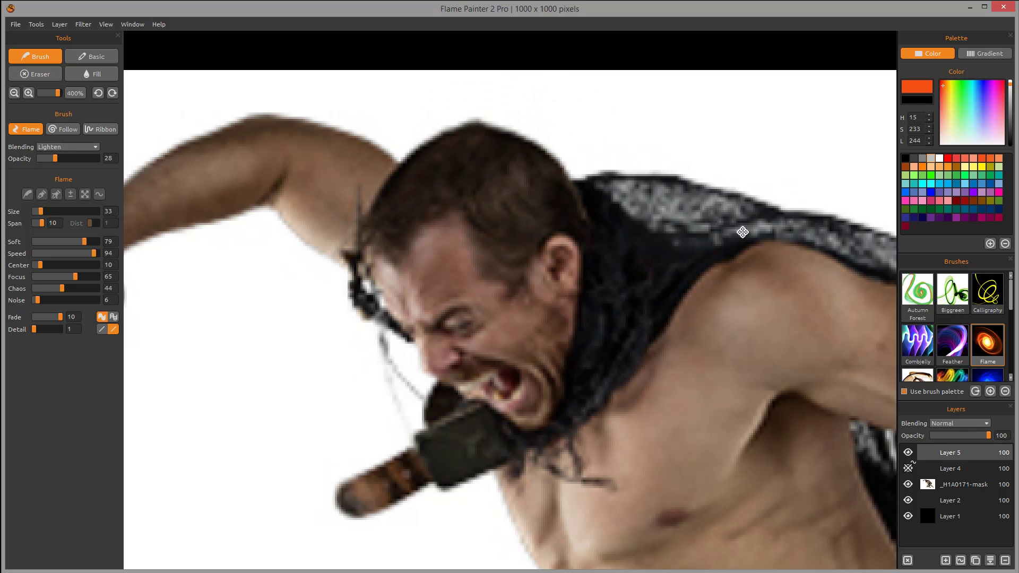
- Try flame strokes over the man's shoulder and along its upper edge on Layer 5, and undo them
left_click_drag(741, 228, 356, 183)
scroll(701, 344, "up", 4)
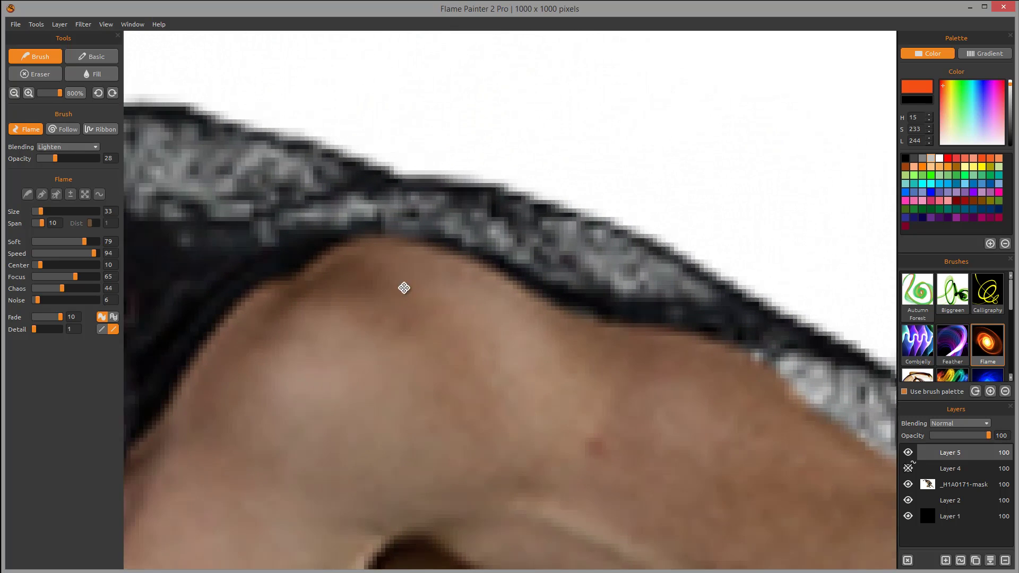
left_click_drag(404, 288, 420, 314)
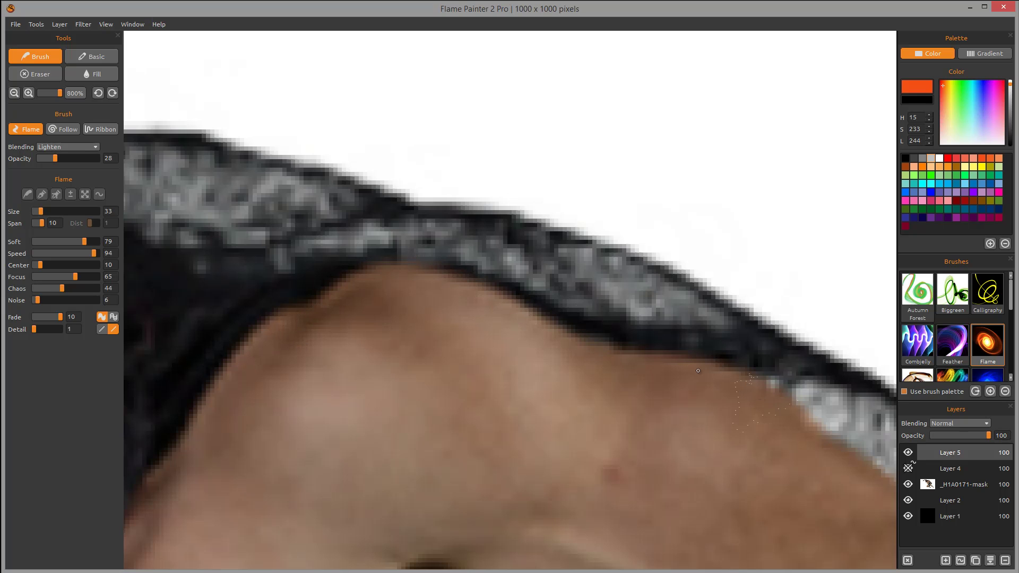
mouse_move(405, 324)
left_mouse_down()
mouse_move(446, 307)
mouse_move(382, 281)
left_mouse_up()
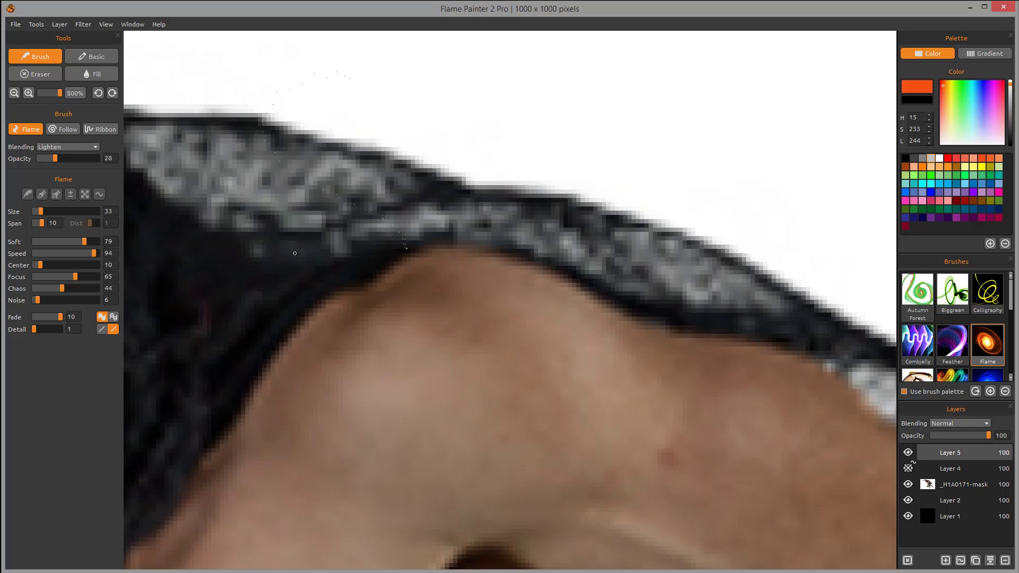
mouse_move(282, 353)
left_mouse_down()
mouse_move(329, 371)
mouse_move(478, 297)
mouse_move(657, 425)
left_mouse_up()
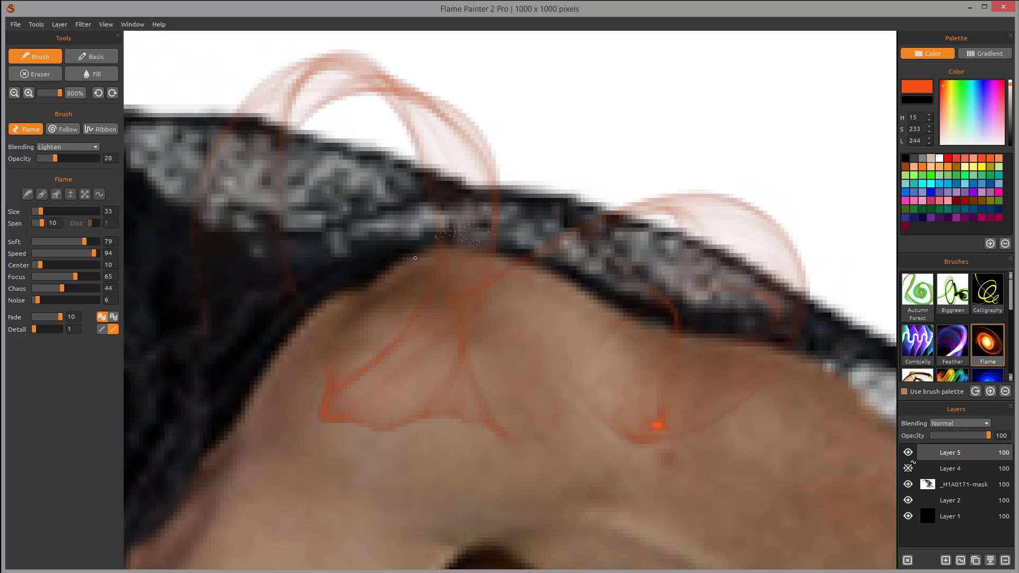
mouse_move(308, 318)
left_mouse_down()
mouse_move(417, 239)
mouse_move(745, 353)
left_mouse_up()
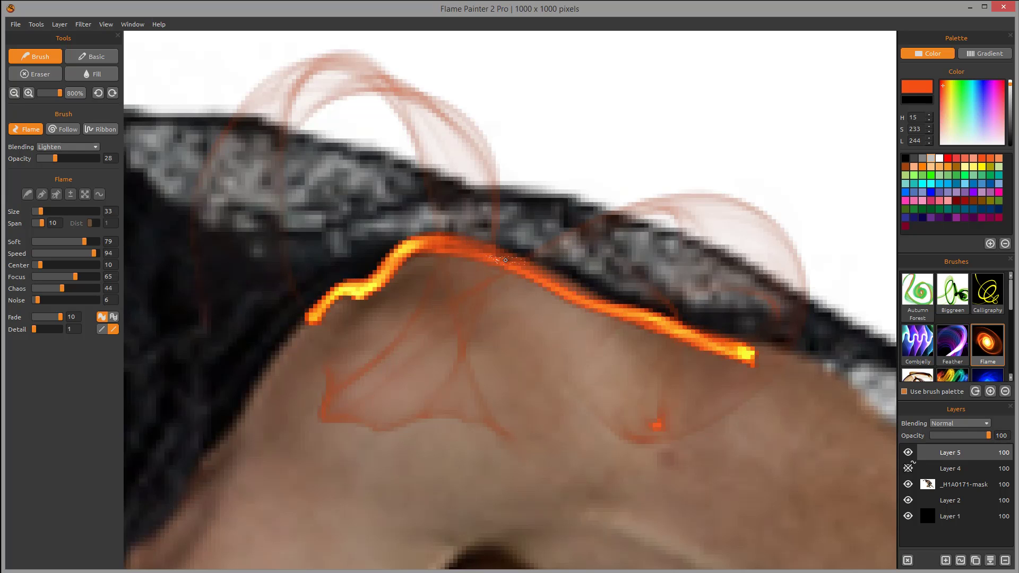
key("ctrl+z")
key("ctrl+z")
- Paint flame strokes along the shoulder's upper edge and down the outer edge of the trailing arm toward the fist
left_click_drag(382, 257, 494, 241)
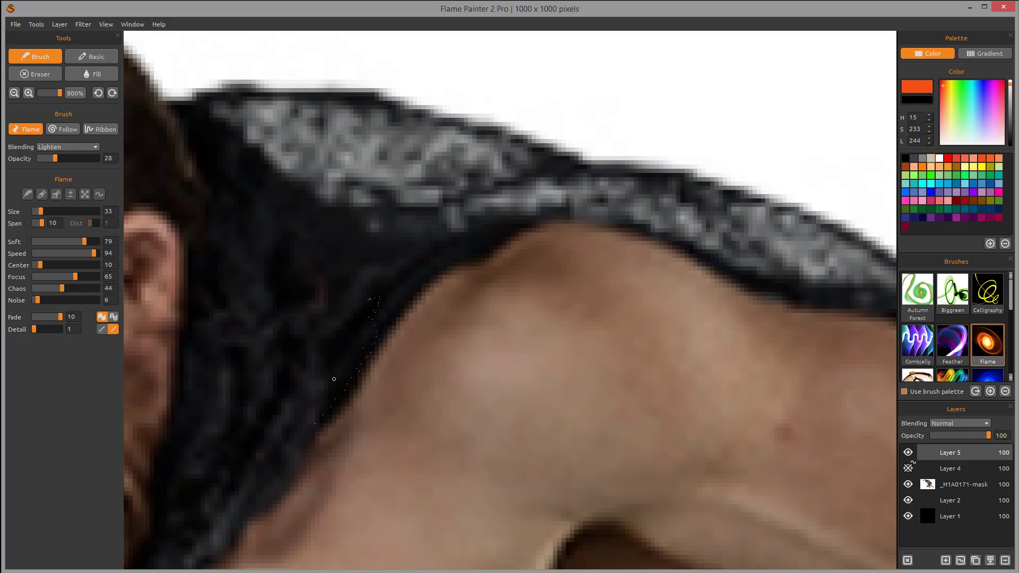
mouse_move(323, 421)
left_mouse_down()
mouse_move(461, 255)
mouse_move(516, 226)
mouse_move(673, 251)
mouse_move(871, 316)
mouse_move(894, 340)
left_mouse_up()
left_click_drag(773, 415, 215, 212)
mouse_move(298, 111)
left_mouse_down()
mouse_move(653, 308)
mouse_move(801, 485)
mouse_move(817, 558)
mouse_move(791, 473)
mouse_move(705, 317)
mouse_move(539, 134)
left_mouse_up()
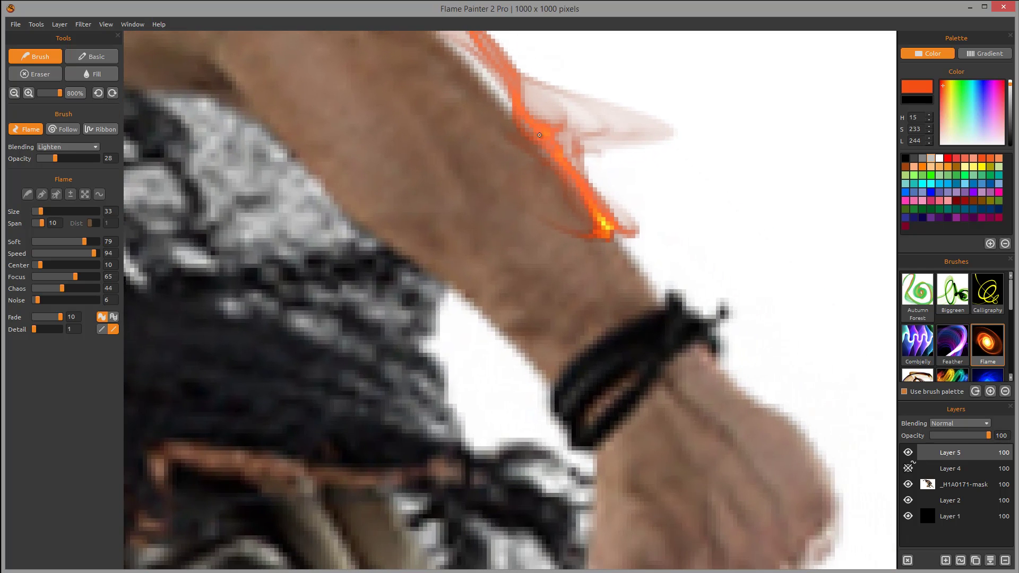
mouse_move(650, 261)
left_mouse_down()
mouse_move(550, 122)
mouse_move(740, 303)
mouse_move(764, 377)
mouse_move(658, 501)
mouse_move(586, 541)
mouse_move(523, 424)
mouse_move(533, 308)
mouse_move(438, 195)
left_mouse_up()
left_click_drag(652, 358, 424, 182)
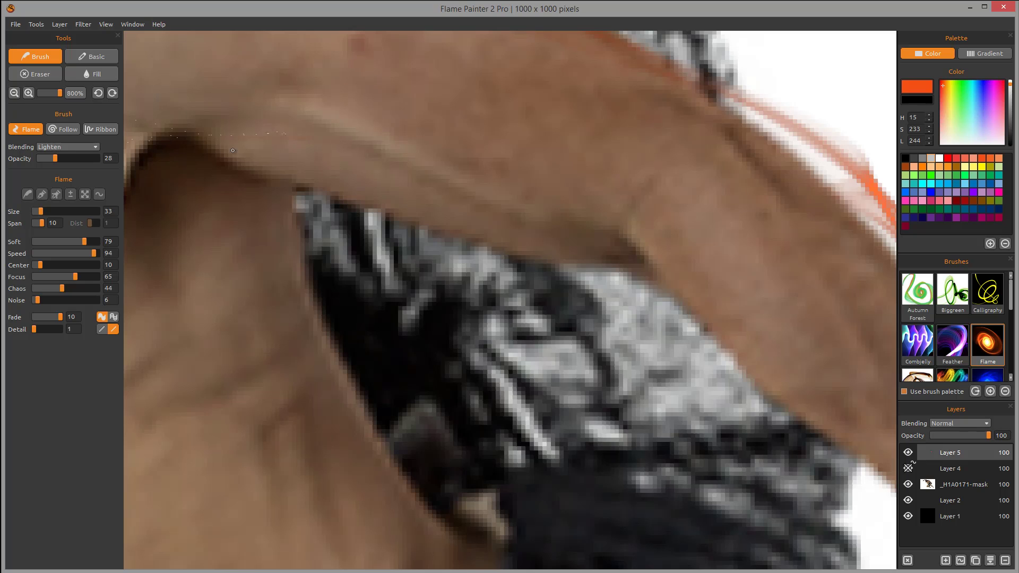
- Paint flame strokes along the underside of the trailing arm and around the armpit fold
mouse_move(232, 150)
left_mouse_down()
mouse_move(360, 206)
mouse_move(571, 235)
mouse_move(661, 290)
mouse_move(860, 451)
left_mouse_up()
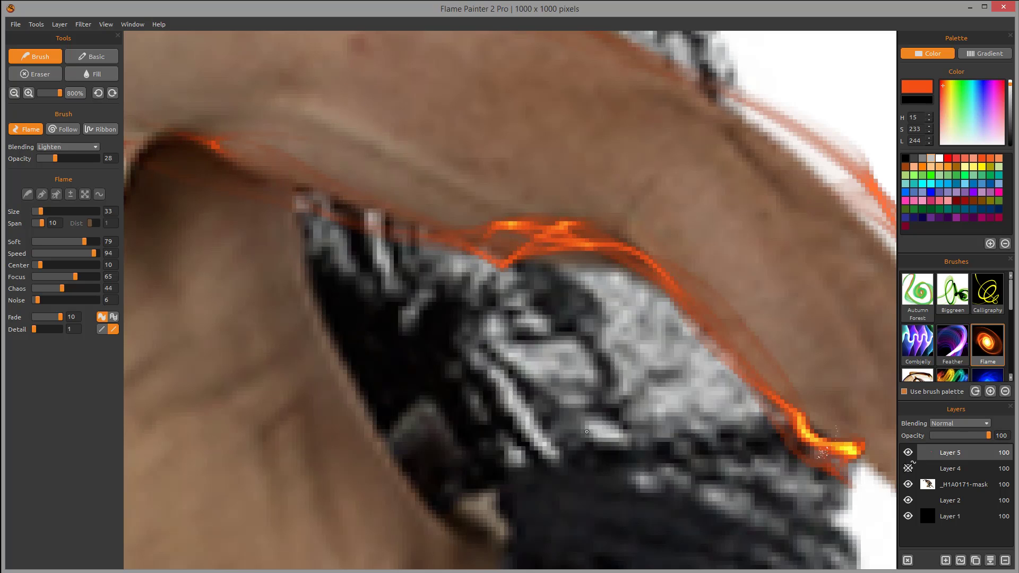
left_click_drag(421, 272, 587, 260)
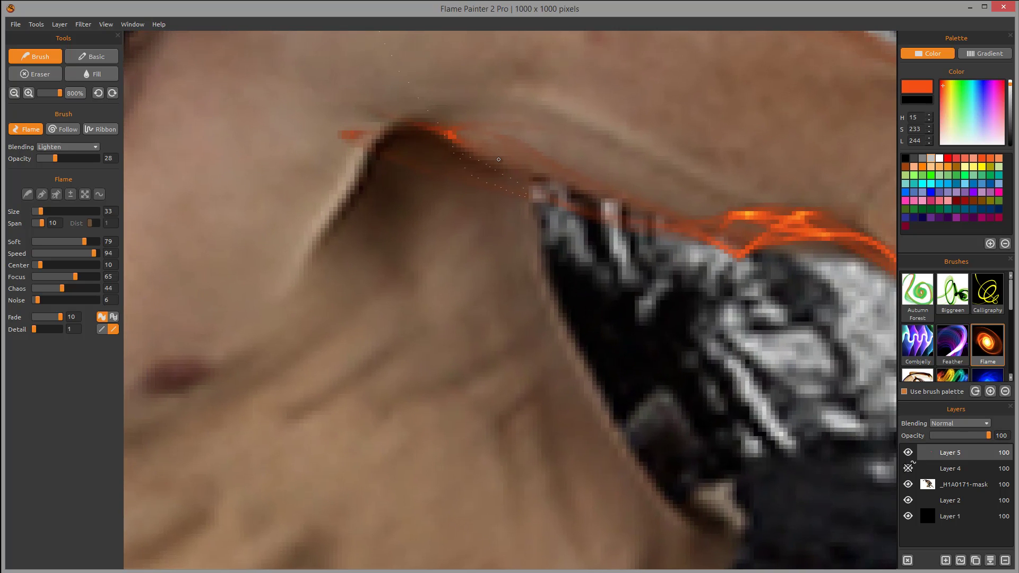
mouse_move(499, 160)
left_mouse_down()
mouse_move(415, 134)
mouse_move(334, 230)
mouse_move(351, 270)
left_mouse_up()
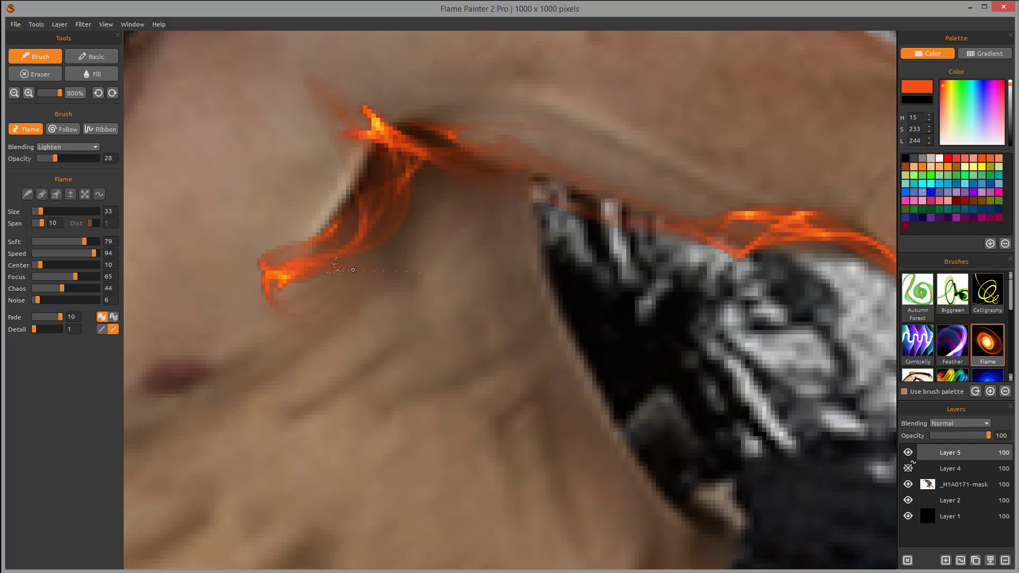
- Paint flames behind the man's ear down along the jaw to the chin, and along the scarf's lower edge
scroll(601, 285, "down", 4)
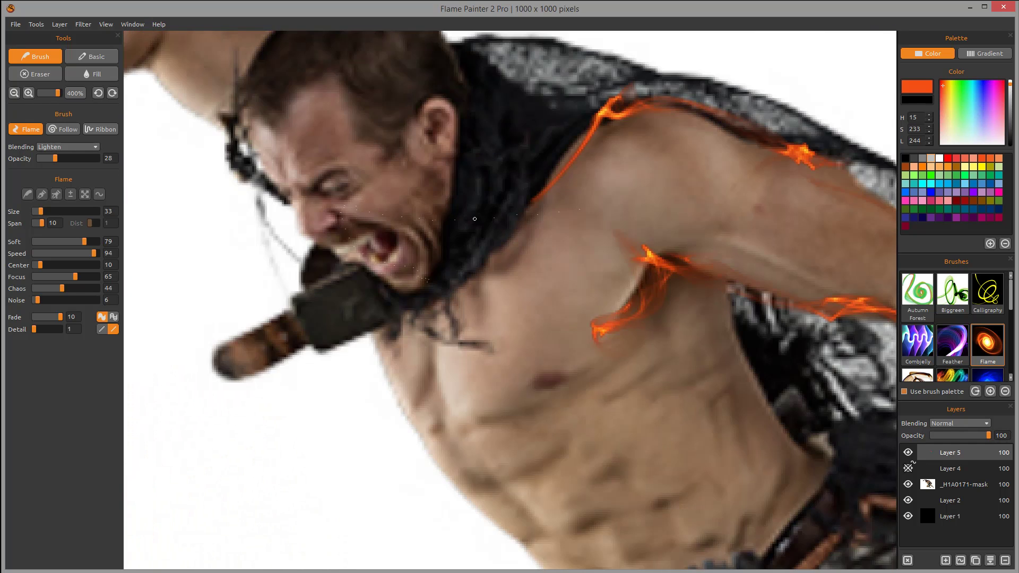
left_click_drag(475, 218, 460, 257)
scroll(416, 205, "up", 4)
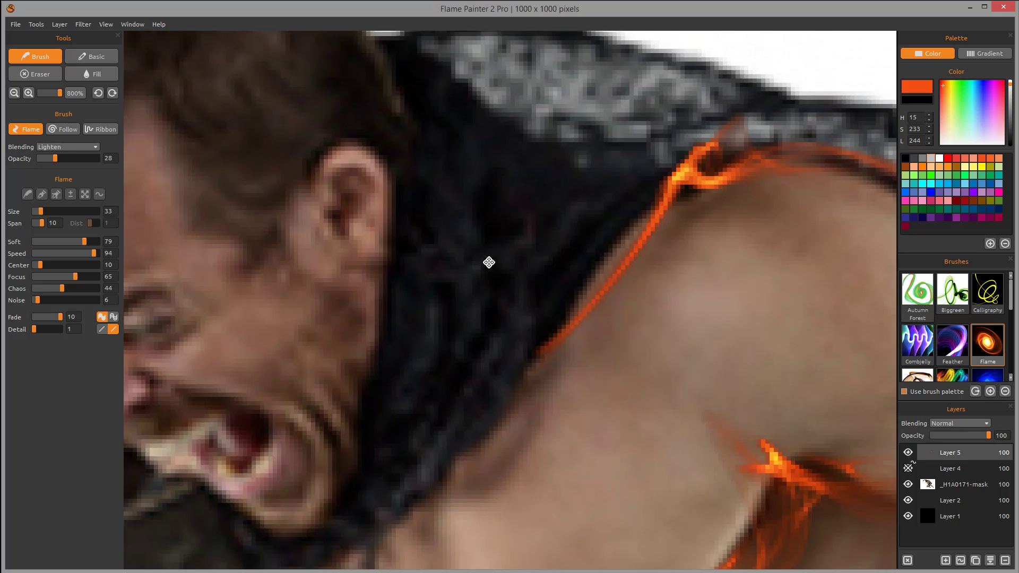
mouse_move(449, 151)
left_mouse_down()
mouse_move(422, 234)
mouse_move(409, 456)
mouse_move(341, 494)
left_mouse_up()
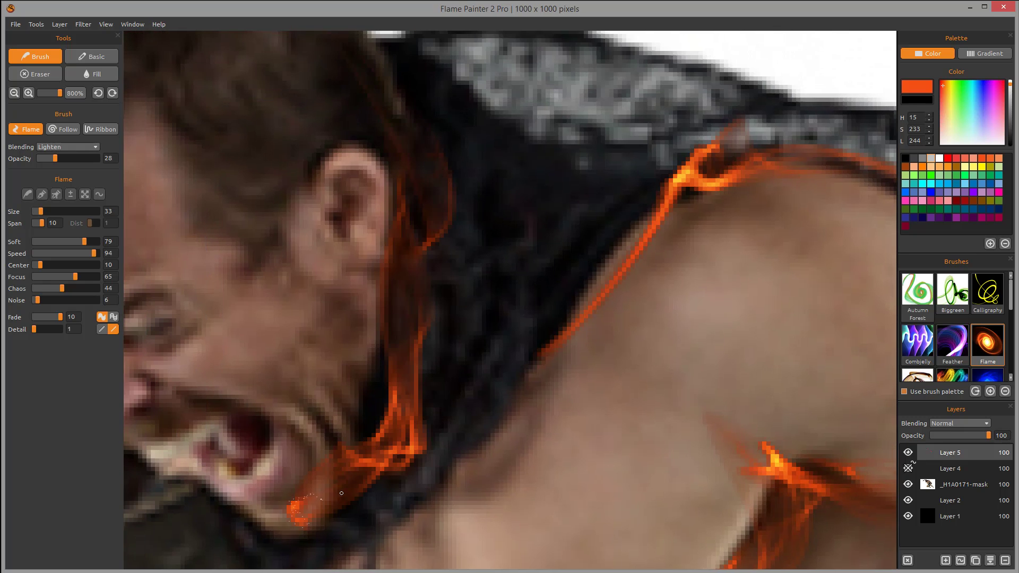
mouse_move(404, 319)
left_mouse_down()
mouse_move(521, 243)
mouse_move(487, 232)
left_mouse_up()
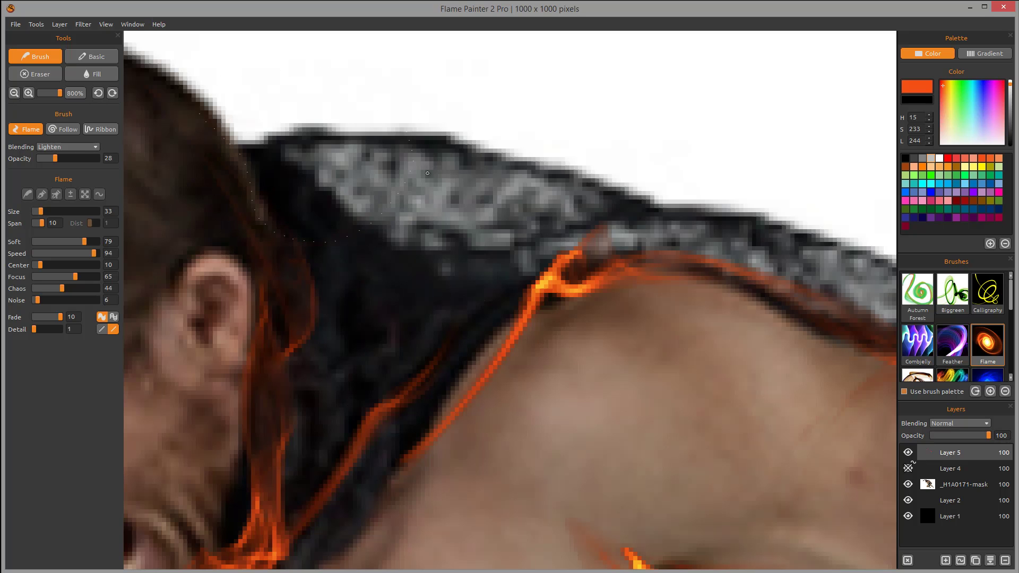
- Paint wispy flames across the shawl behind the shoulder and a flame outline over the top of the head to the brow
mouse_move(427, 173)
left_mouse_down()
mouse_move(531, 154)
mouse_move(781, 175)
mouse_move(650, 267)
left_mouse_up()
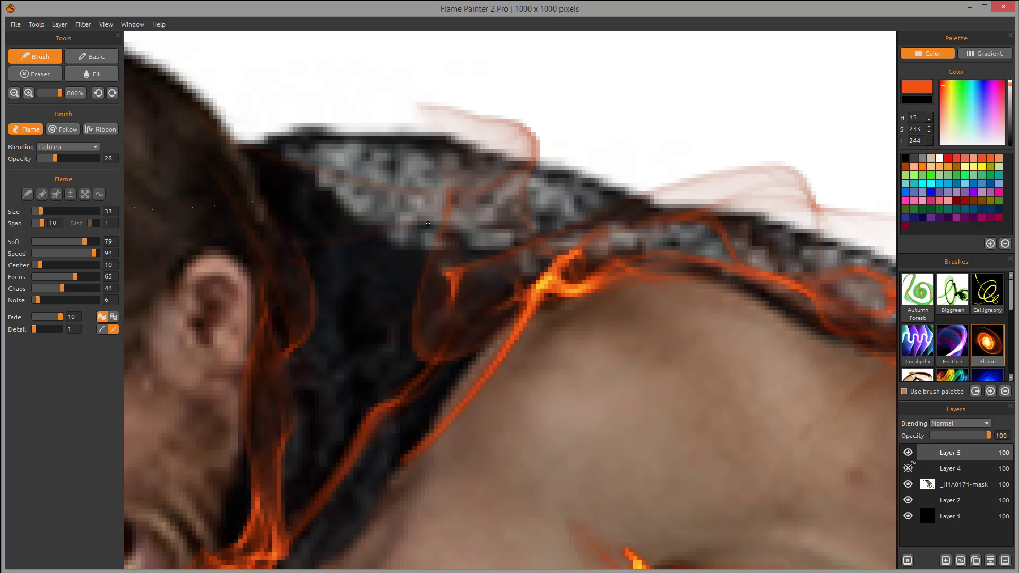
left_click_drag(428, 223, 782, 291)
mouse_move(682, 254)
left_mouse_down()
mouse_move(791, 375)
mouse_move(792, 130)
mouse_move(698, 250)
mouse_move(749, 200)
mouse_move(642, 95)
mouse_move(409, 45)
mouse_move(298, 207)
mouse_move(295, 392)
mouse_move(318, 422)
left_mouse_up()
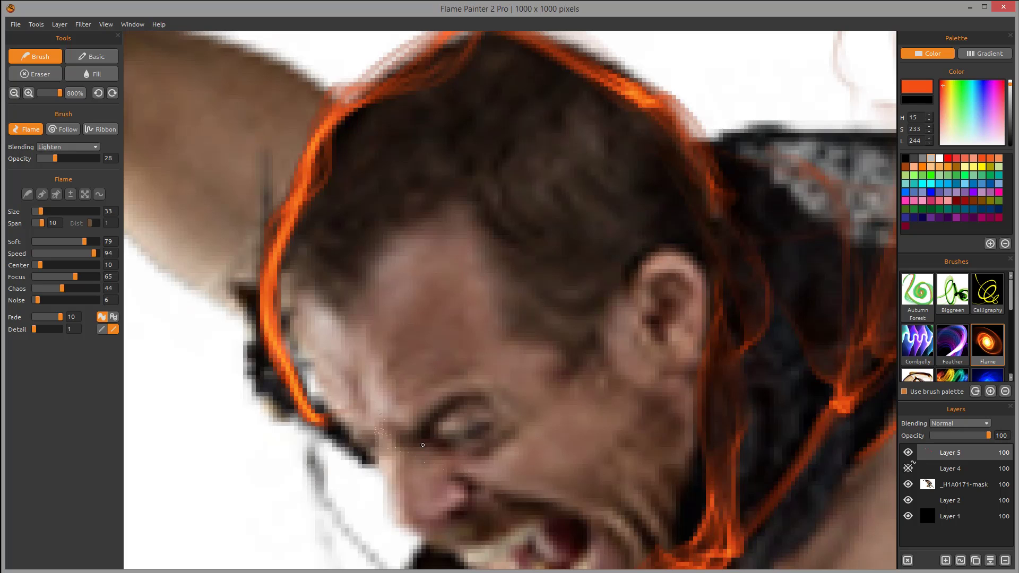
- Paint small flame strokes around the man's eye and his ear
mouse_move(423, 445)
left_mouse_down()
mouse_move(451, 405)
mouse_move(476, 397)
mouse_move(485, 425)
left_mouse_up()
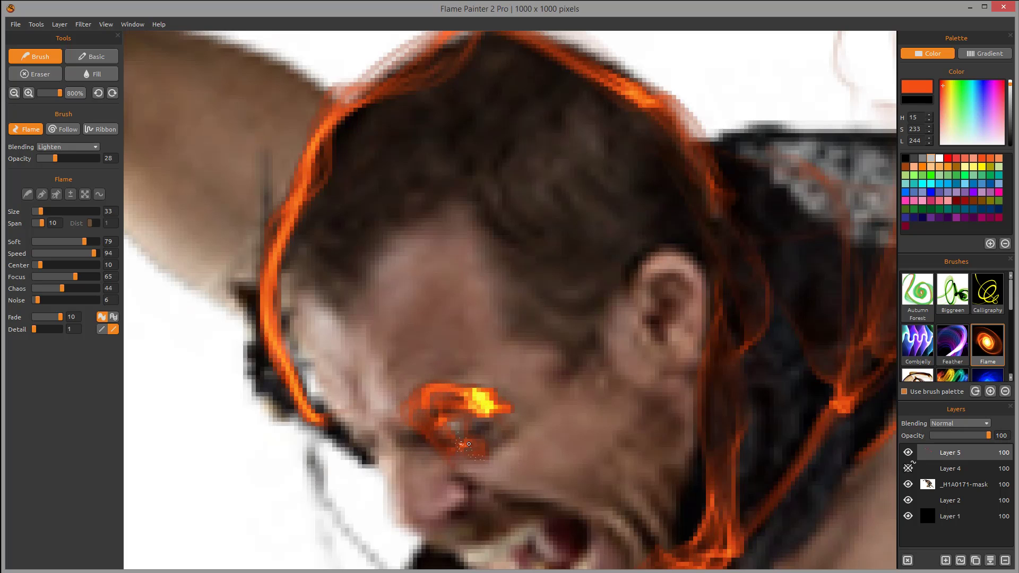
mouse_move(639, 312)
left_mouse_down()
mouse_move(733, 266)
mouse_move(698, 385)
left_mouse_up()
mouse_move(741, 306)
left_mouse_down()
mouse_move(720, 229)
mouse_move(723, 143)
left_mouse_up()
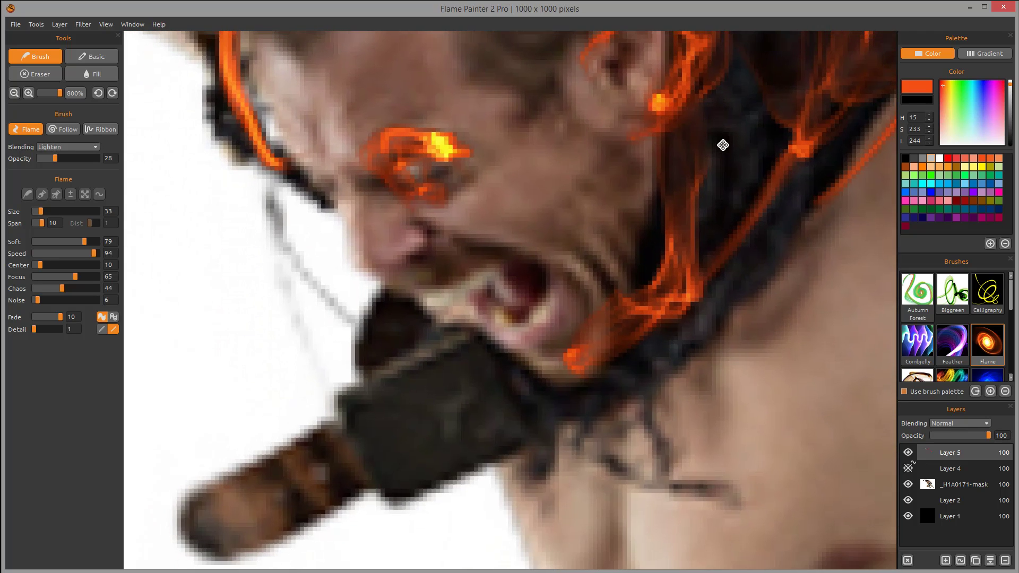
- Paint flames on the man's nose, around his open mouth, and around the handle below his chin
mouse_move(343, 210)
left_mouse_down()
mouse_move(331, 239)
mouse_move(335, 284)
mouse_move(406, 249)
left_mouse_up()
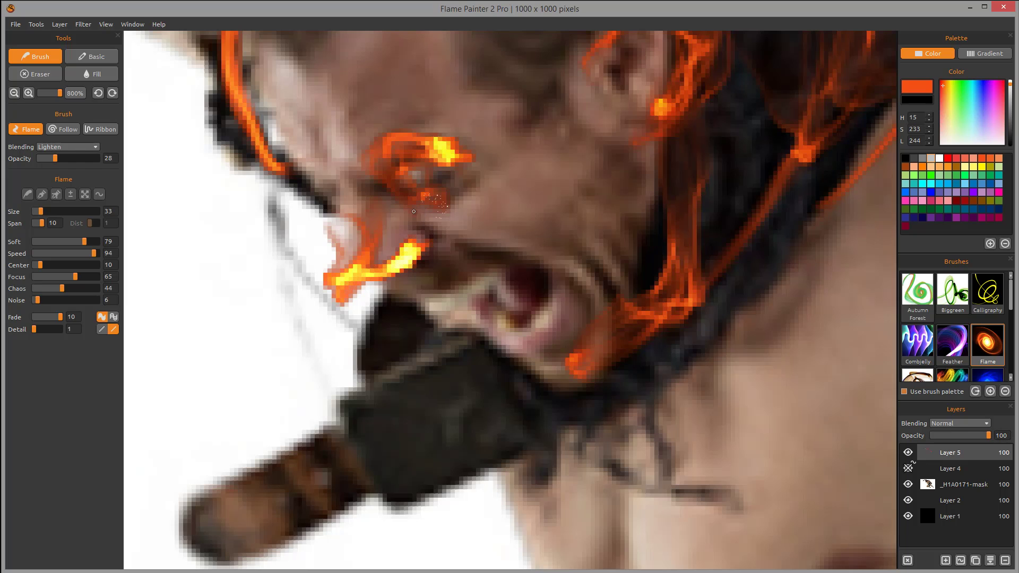
mouse_move(410, 297)
left_mouse_down()
mouse_move(431, 307)
mouse_move(464, 287)
mouse_move(526, 279)
mouse_move(542, 311)
mouse_move(510, 328)
mouse_move(527, 374)
mouse_move(560, 390)
left_mouse_up()
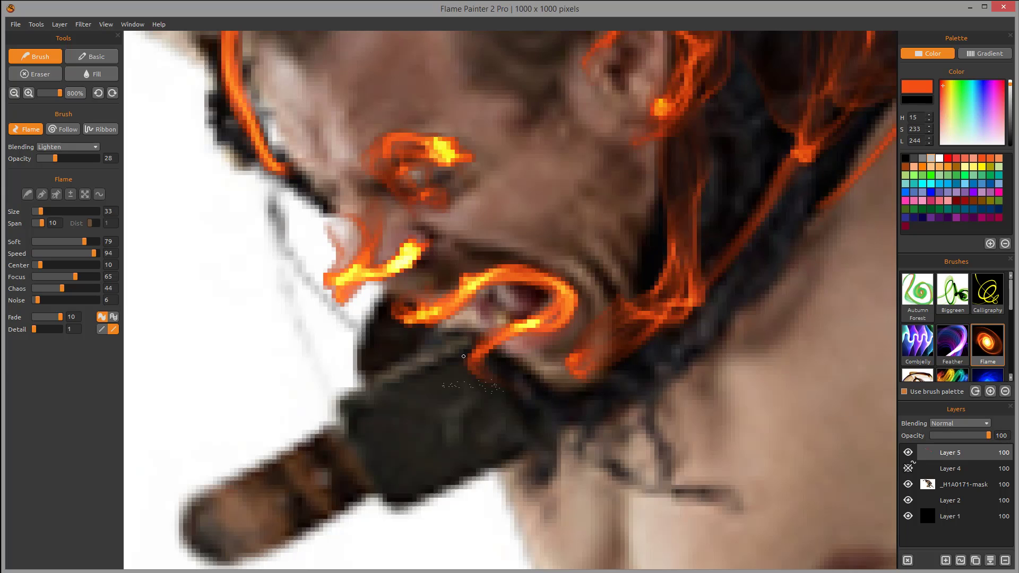
mouse_move(467, 323)
left_mouse_down()
mouse_move(491, 345)
mouse_move(435, 426)
left_mouse_up()
mouse_move(395, 381)
left_mouse_down()
mouse_move(271, 482)
mouse_move(389, 478)
mouse_move(515, 449)
left_mouse_up()
- Paint flames along the underside of the raised forearm and around the thumb and fingers of the fist
scroll(569, 341, "down", 3)
scroll(546, 289, "up", 3)
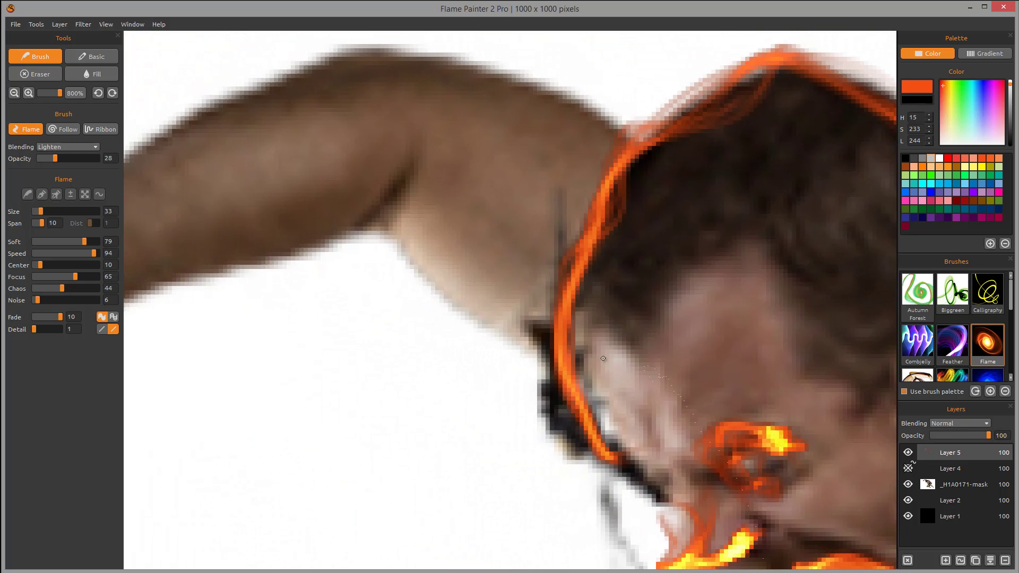
left_click_drag(519, 377, 575, 221)
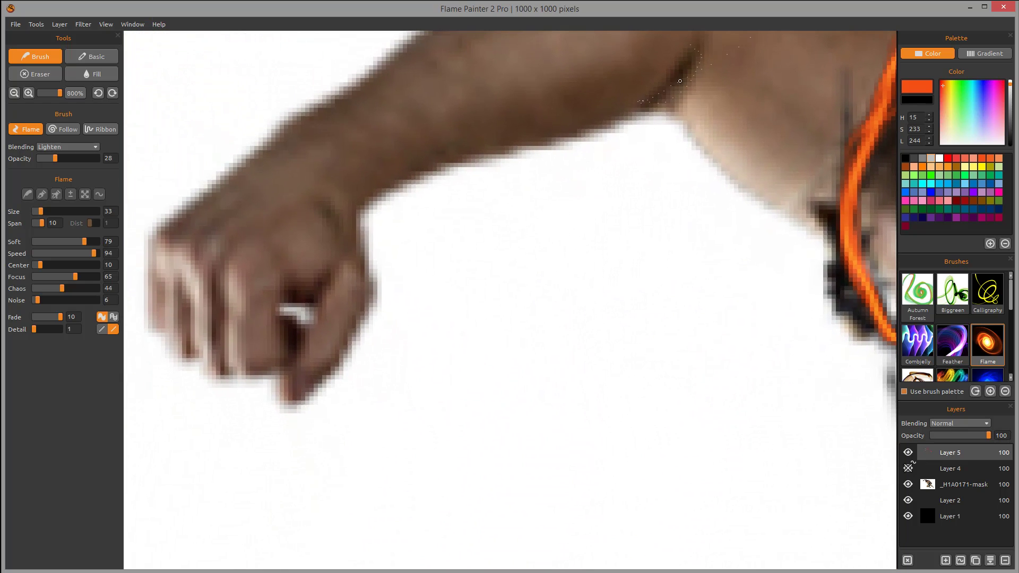
mouse_move(680, 81)
left_mouse_down()
mouse_move(606, 128)
mouse_move(385, 202)
mouse_move(353, 223)
mouse_move(352, 357)
mouse_move(262, 406)
mouse_move(324, 279)
mouse_move(195, 265)
left_mouse_up()
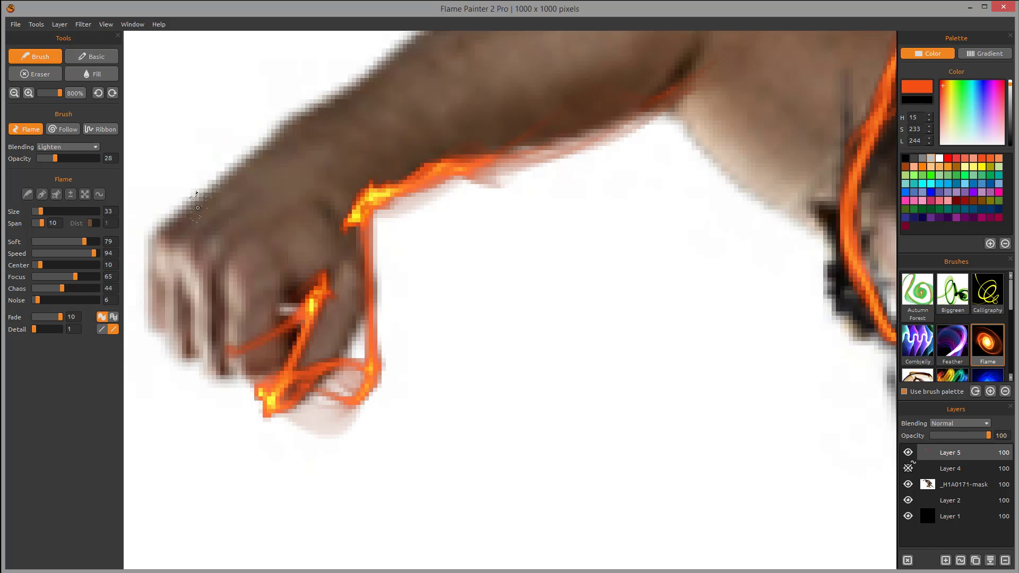
mouse_move(198, 207)
left_mouse_down()
mouse_move(147, 331)
mouse_move(169, 318)
mouse_move(191, 345)
mouse_move(316, 339)
left_mouse_up()
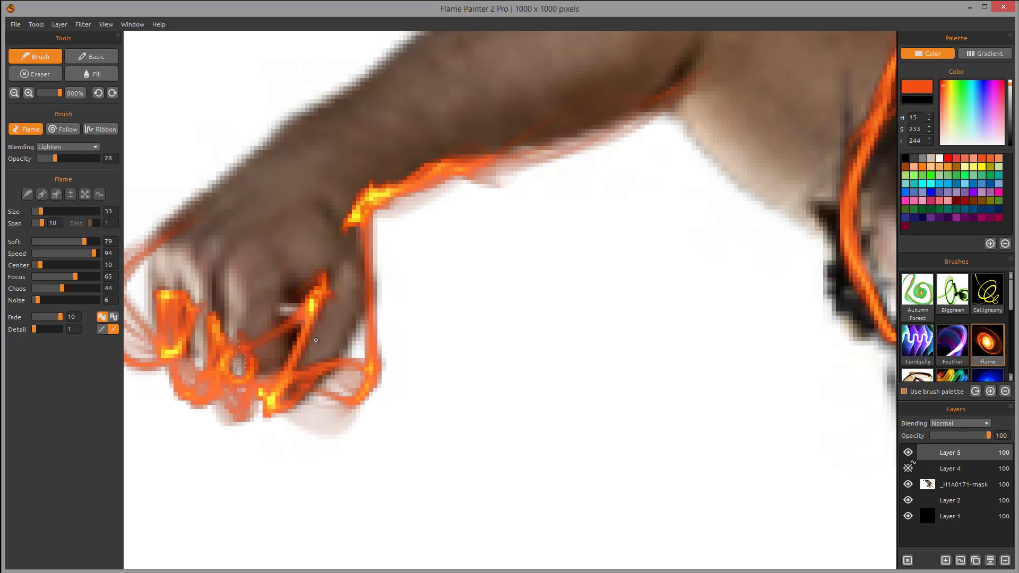
- Paint flame wisps across the raised forearm and a flame stroke along its upper edge to the elbow
scroll(209, 334, "up", 3)
mouse_move(234, 306)
left_mouse_down()
mouse_move(321, 296)
mouse_move(351, 307)
left_mouse_up()
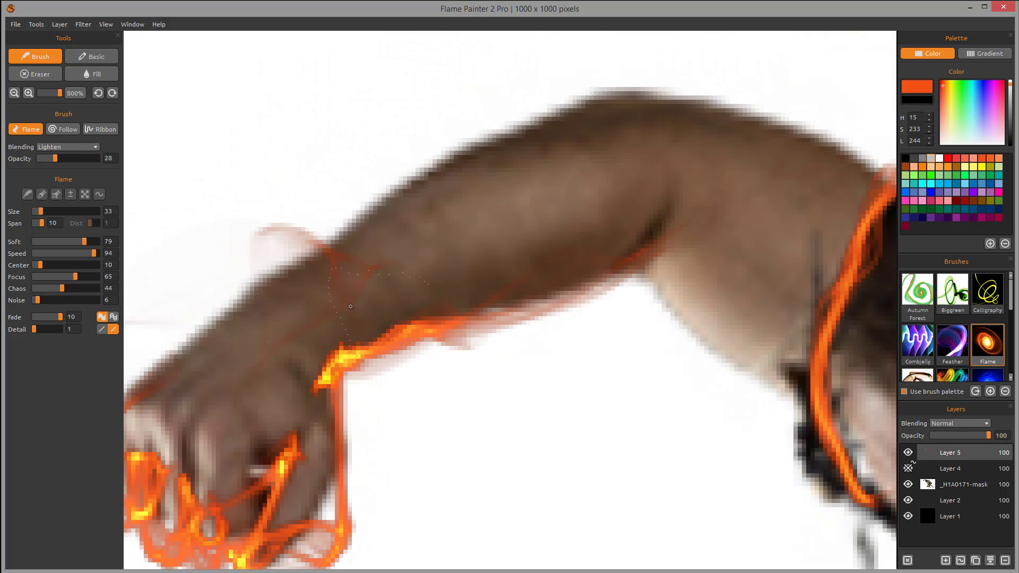
left_click_drag(457, 234, 480, 271)
mouse_move(404, 209)
left_mouse_down()
mouse_move(503, 203)
mouse_move(523, 187)
left_mouse_up()
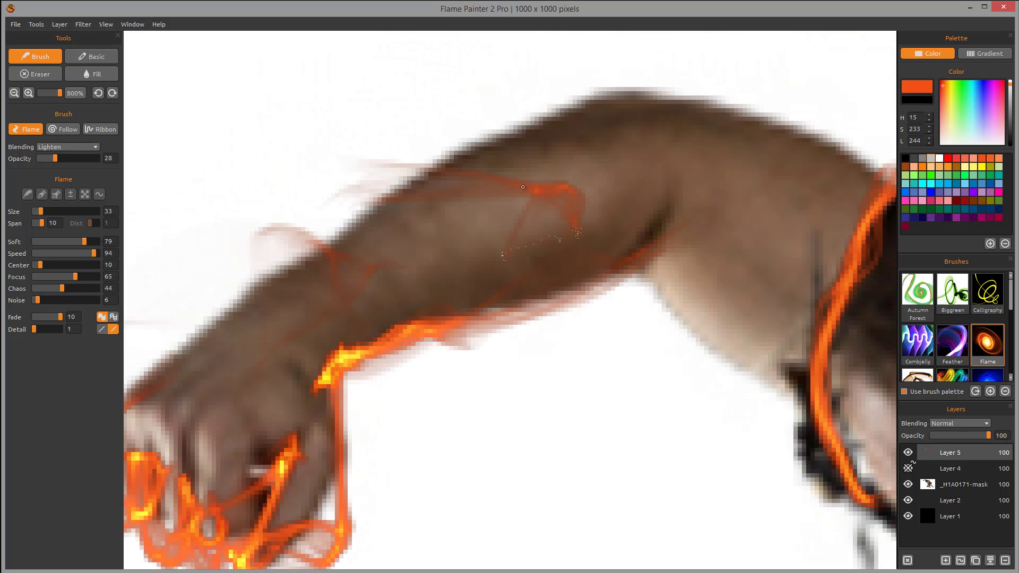
mouse_move(361, 237)
left_mouse_down()
mouse_move(671, 80)
mouse_move(706, 82)
left_mouse_up()
- Paint flames on the raised upper arm along its top edge and underside up to the head
mouse_move(667, 180)
left_mouse_down()
mouse_move(399, 121)
mouse_move(405, 129)
mouse_move(365, 182)
mouse_move(390, 220)
mouse_move(381, 213)
mouse_move(417, 258)
mouse_move(536, 323)
mouse_move(563, 350)
left_mouse_up()
left_click_drag(461, 130, 343, 236)
mouse_move(308, 133)
left_mouse_down()
mouse_move(345, 120)
mouse_move(521, 228)
left_mouse_up()
- Paint flame swirls over the man's hair and temple above the ear
mouse_move(598, 273)
left_mouse_down()
mouse_move(605, 109)
mouse_move(348, 128)
left_mouse_up()
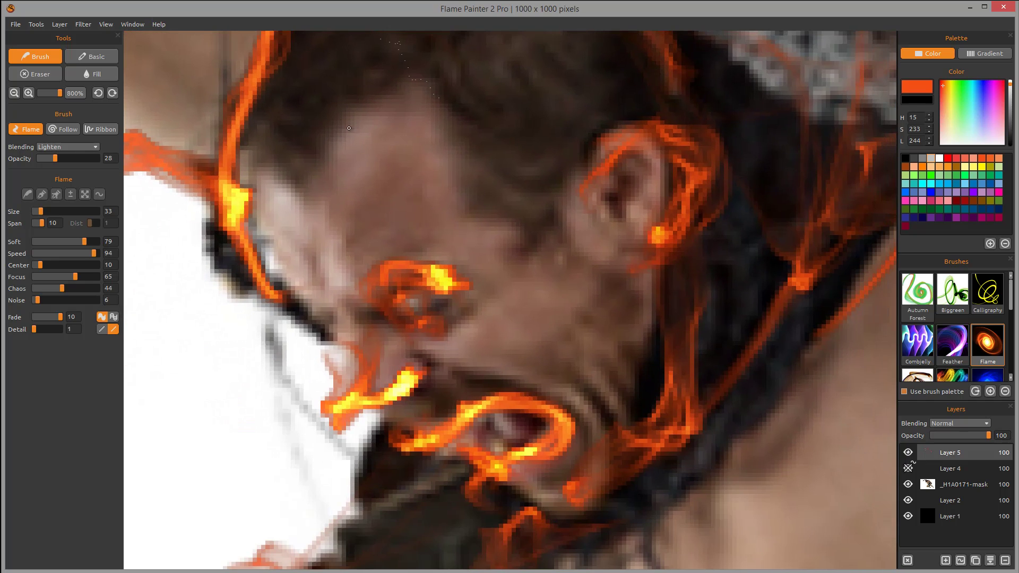
mouse_move(448, 109)
left_mouse_down()
mouse_move(531, 175)
mouse_move(586, 164)
left_mouse_up()
scroll(586, 165, "down", 2)
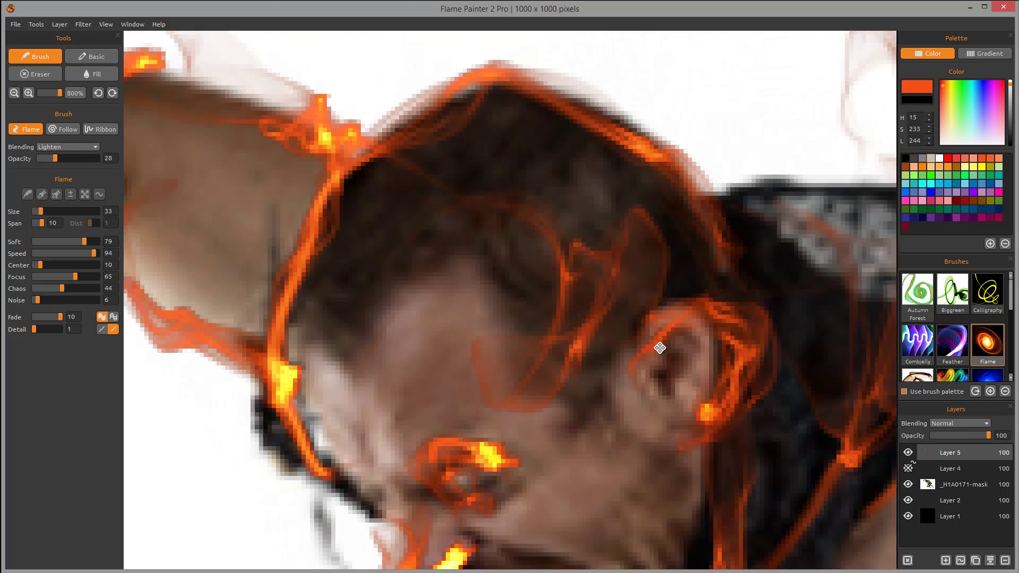
- Paint flame wisps rising above the man's head and curling through the space over the shoulder
mouse_move(528, 249)
left_mouse_down()
mouse_move(684, 176)
mouse_move(626, 59)
left_mouse_up()
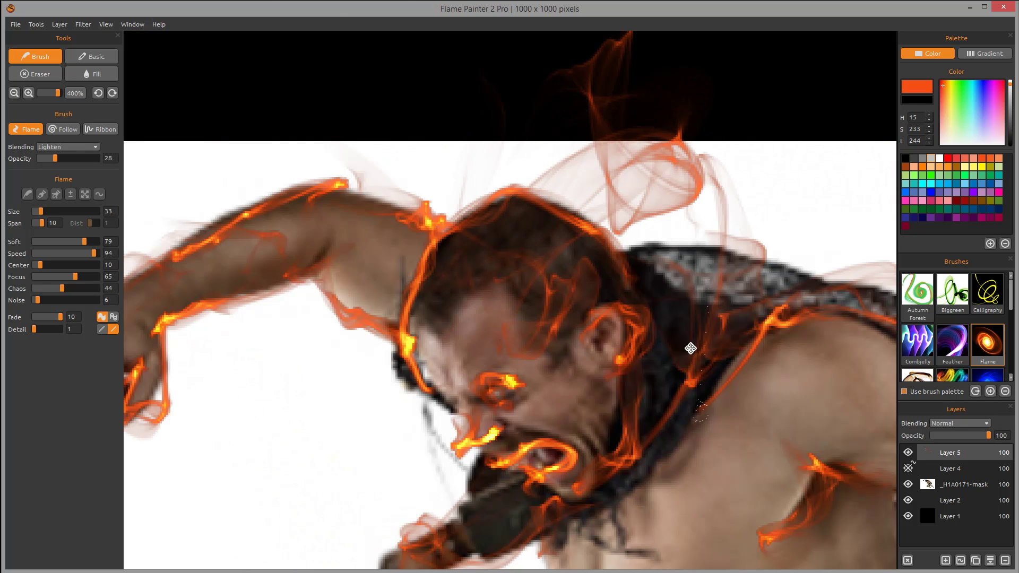
mouse_move(689, 349)
left_mouse_down()
mouse_move(428, 142)
mouse_move(316, 292)
left_mouse_up()
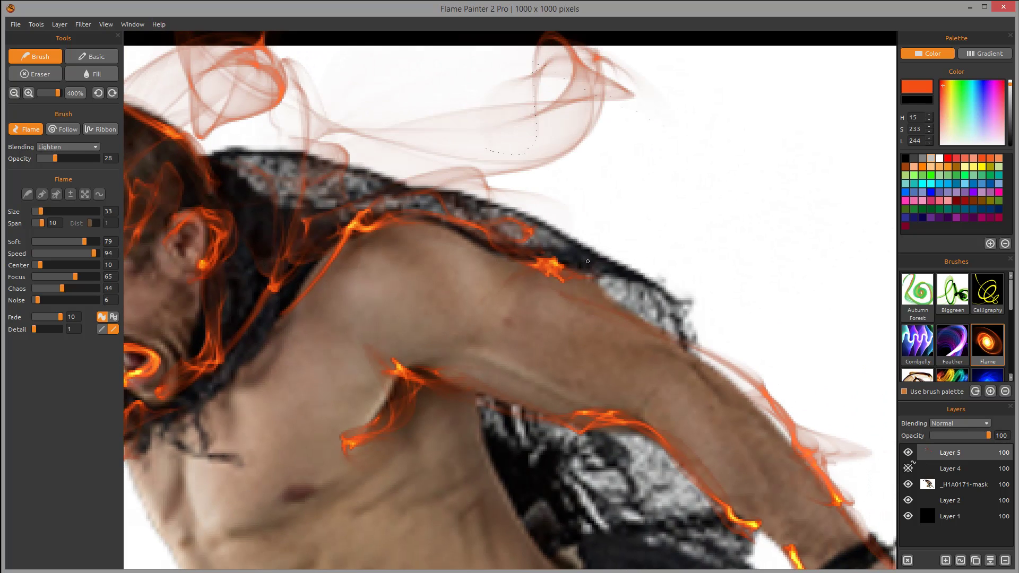
mouse_move(536, 308)
left_mouse_down()
mouse_move(491, 180)
mouse_move(494, 95)
mouse_move(496, 181)
mouse_move(502, 156)
mouse_move(479, 194)
mouse_move(505, 147)
mouse_move(440, 193)
left_mouse_up()
- Paint a flame stroke down the front edge of the torso from the neck past the belly to the belt
scroll(440, 193, "down", 4)
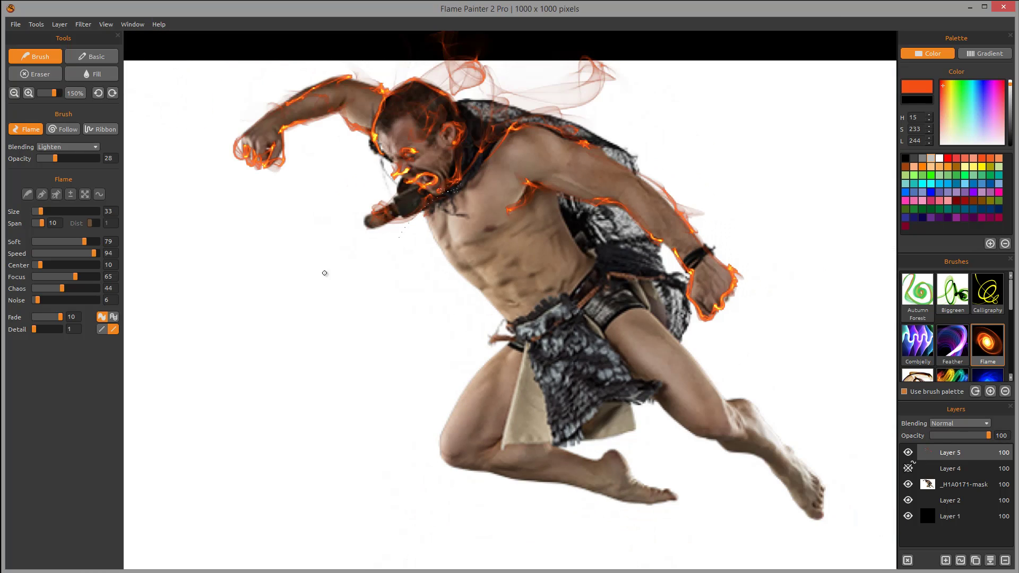
left_click_drag(523, 224, 499, 141)
scroll(579, 415, "up", 5)
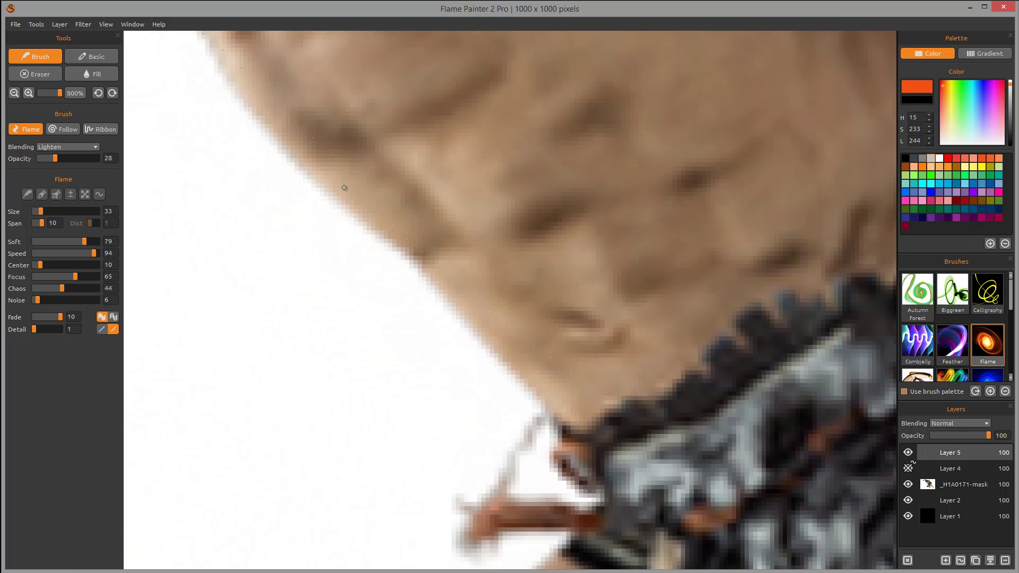
left_click_drag(344, 188, 356, 182)
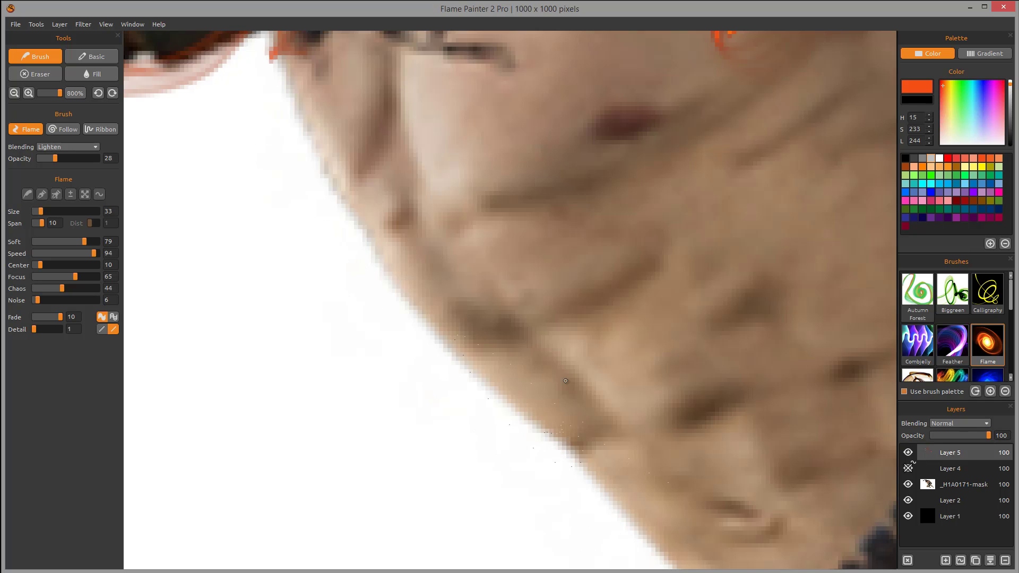
left_click_drag(344, 144, 336, 210)
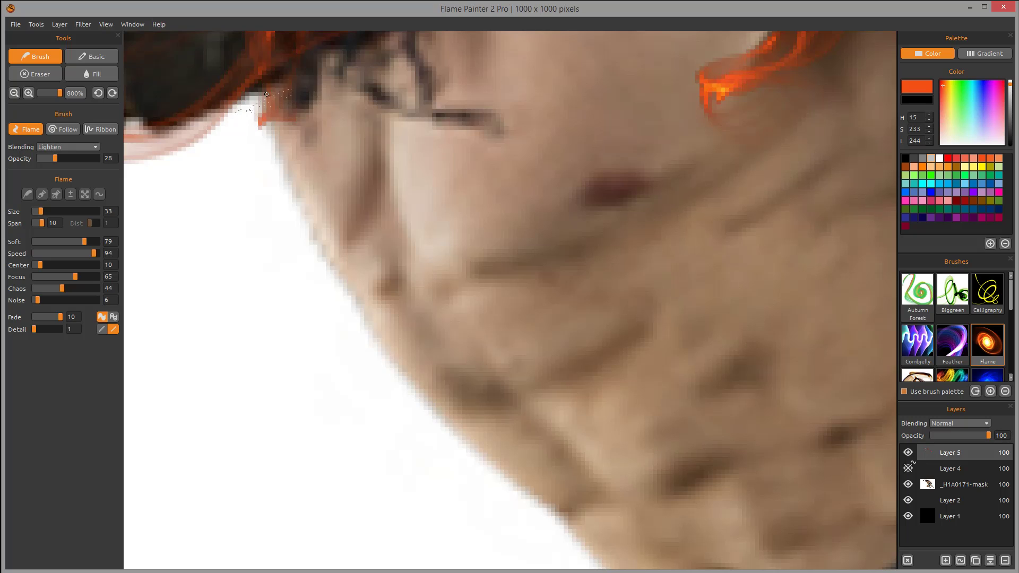
mouse_move(261, 82)
left_mouse_down()
mouse_move(309, 236)
mouse_move(408, 383)
mouse_move(533, 475)
mouse_move(546, 524)
mouse_move(546, 160)
mouse_move(430, 97)
left_mouse_up()
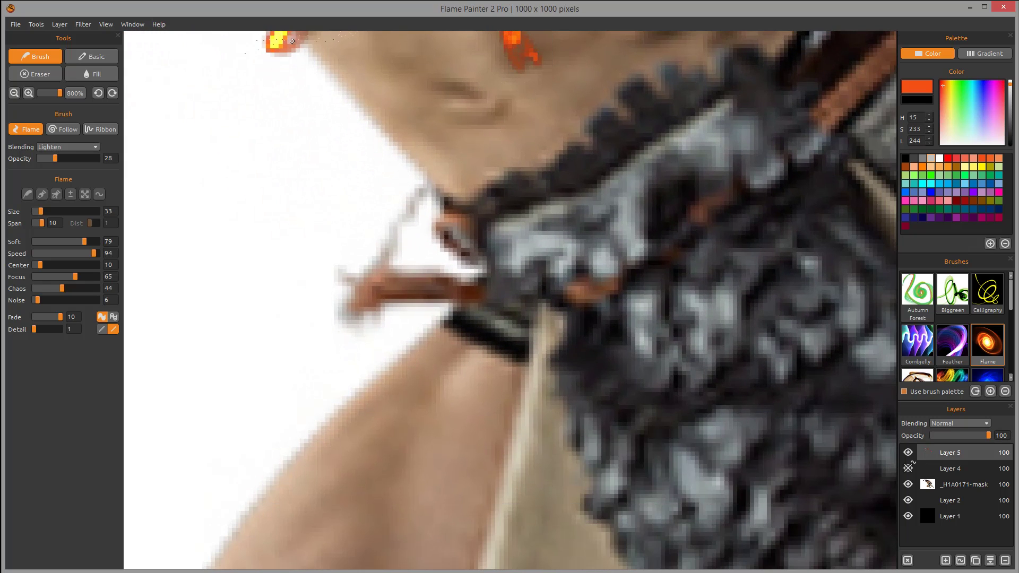
left_click_drag(292, 41, 378, 123)
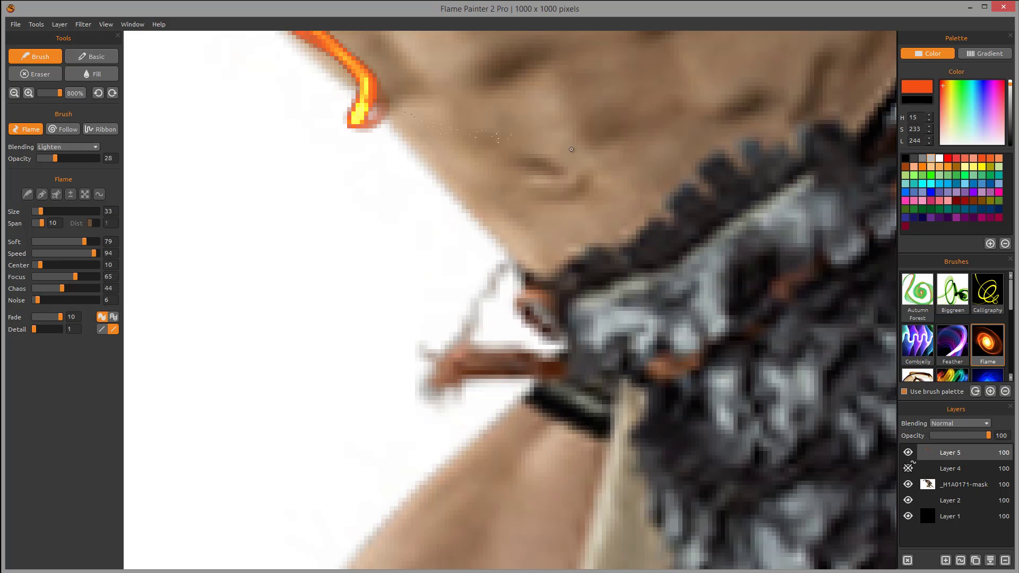
mouse_move(380, 113)
left_mouse_down()
mouse_move(463, 190)
mouse_move(531, 348)
mouse_move(491, 419)
left_mouse_up()
mouse_move(555, 338)
left_mouse_down()
mouse_move(653, 133)
mouse_move(683, 334)
left_mouse_up()
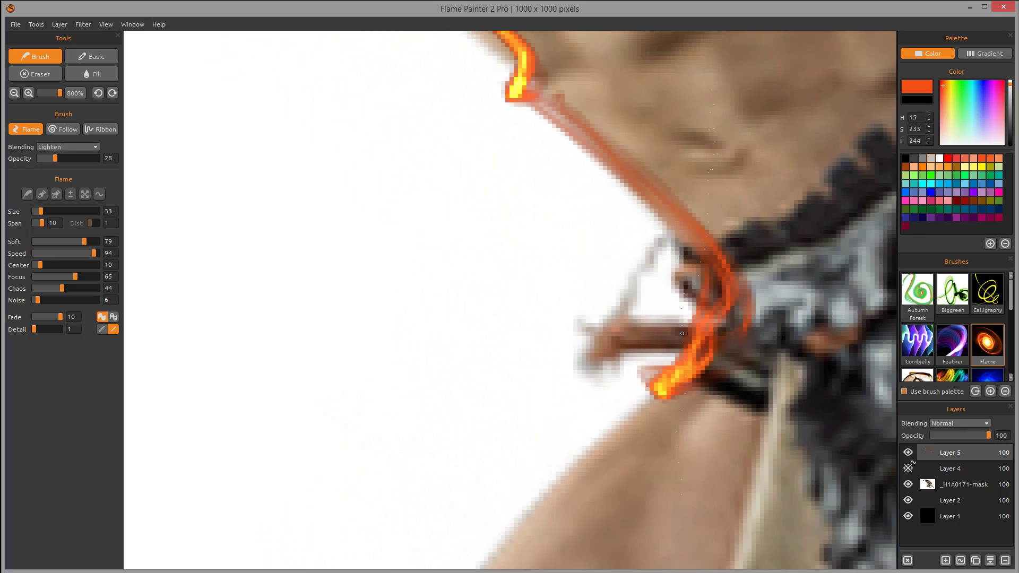
- Paint flames around the bent leg, along the thigh, knee and shin to the toes and back over the calf
scroll(672, 367, "down", 4)
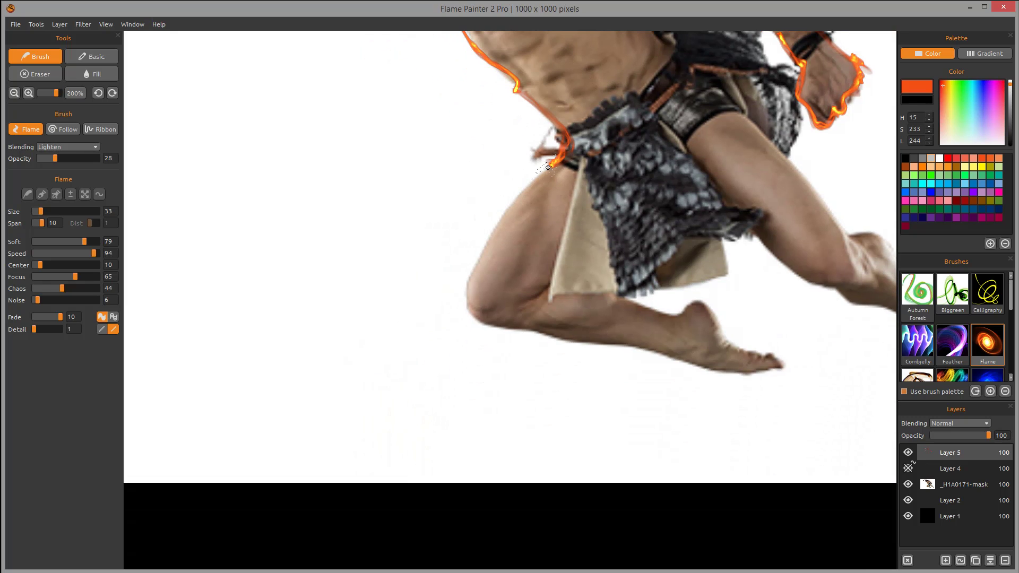
mouse_move(548, 167)
left_mouse_down()
mouse_move(492, 242)
mouse_move(512, 333)
mouse_move(740, 374)
mouse_move(806, 358)
left_mouse_up()
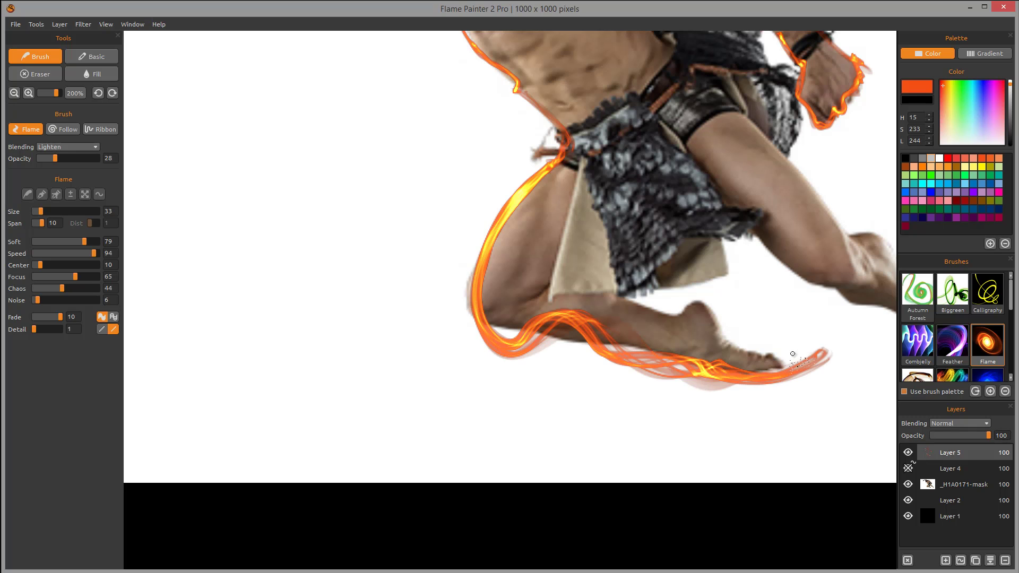
left_click_drag(763, 325, 671, 322)
mouse_move(472, 205)
left_mouse_down()
mouse_move(449, 263)
mouse_move(483, 286)
mouse_move(566, 307)
mouse_move(597, 297)
mouse_move(670, 351)
mouse_move(661, 310)
left_mouse_up()
- Paint flame swirls over the fur loincloth, along its lower hem and up to the belt
left_click_drag(636, 273, 582, 292)
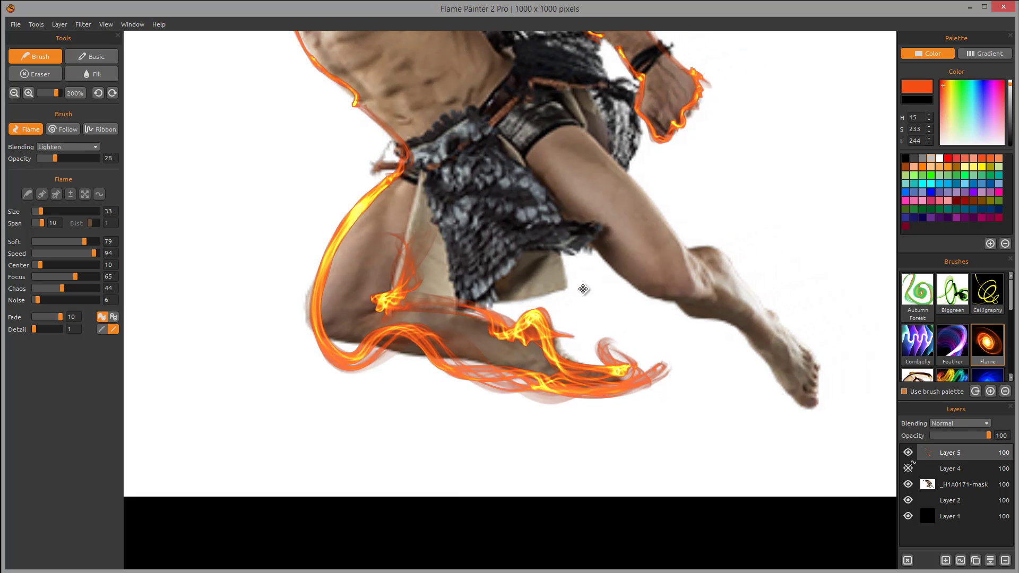
mouse_move(412, 183)
left_mouse_down()
mouse_move(468, 280)
mouse_move(576, 223)
mouse_move(592, 238)
left_mouse_up()
mouse_move(439, 154)
left_mouse_down()
mouse_move(490, 138)
mouse_move(483, 164)
mouse_move(523, 185)
mouse_move(562, 244)
mouse_move(546, 268)
left_mouse_up()
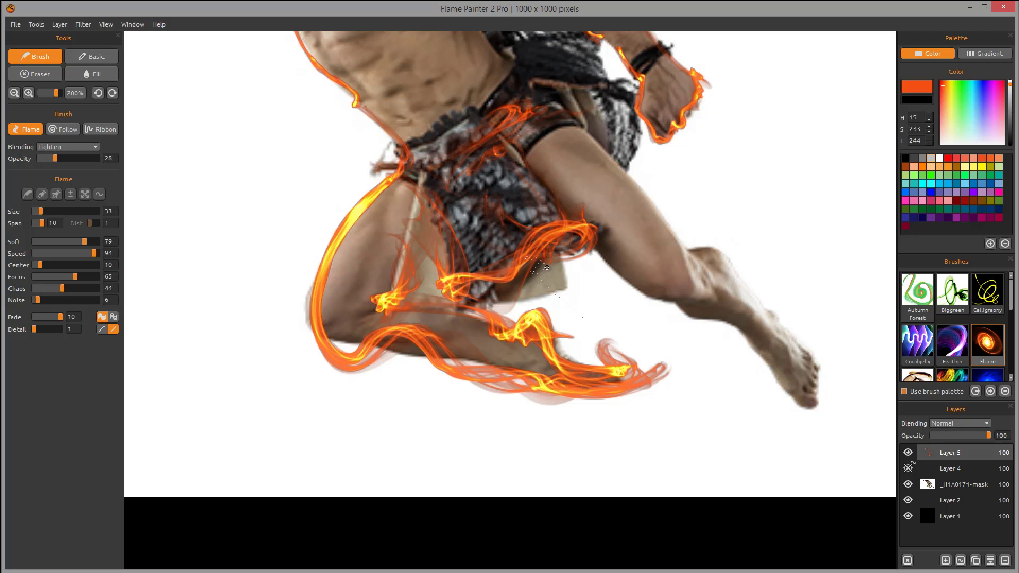
- Paint flames along both edges of the extended rear leg from the hip past the knee to the toes
scroll(610, 269, "right", 5)
scroll(611, 269, "up", 2)
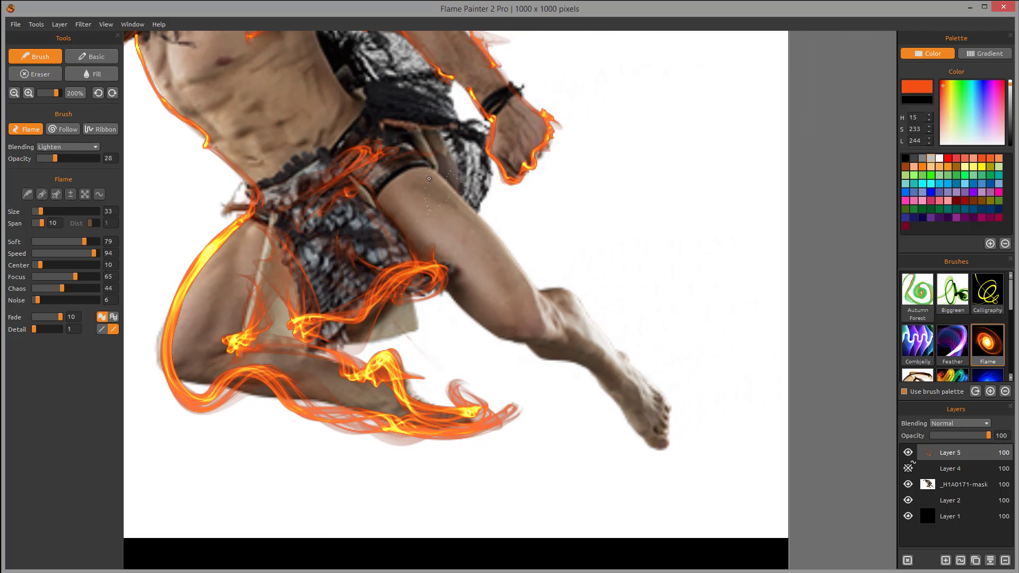
mouse_move(430, 169)
left_mouse_down()
mouse_move(546, 298)
mouse_move(581, 308)
mouse_move(645, 369)
mouse_move(688, 440)
mouse_move(661, 480)
mouse_move(528, 378)
left_mouse_up()
mouse_move(452, 289)
left_mouse_down()
mouse_move(539, 319)
mouse_move(579, 366)
mouse_move(616, 375)
mouse_move(663, 452)
mouse_move(632, 399)
left_mouse_up()
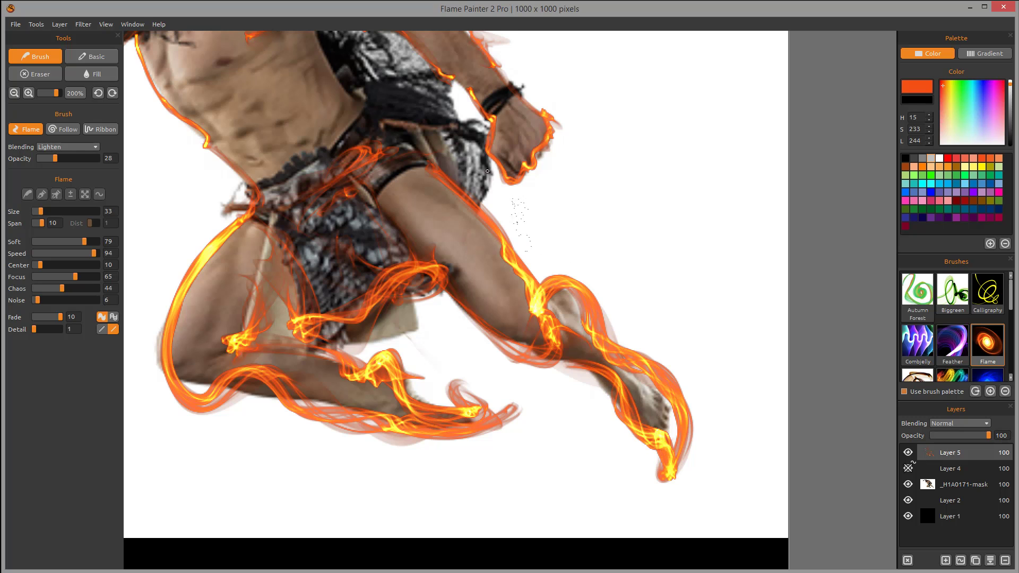
- Paint flames across the cloth behind the hip and down the torso's back edge from the armpit to the waist
left_click_drag(487, 171, 613, 289)
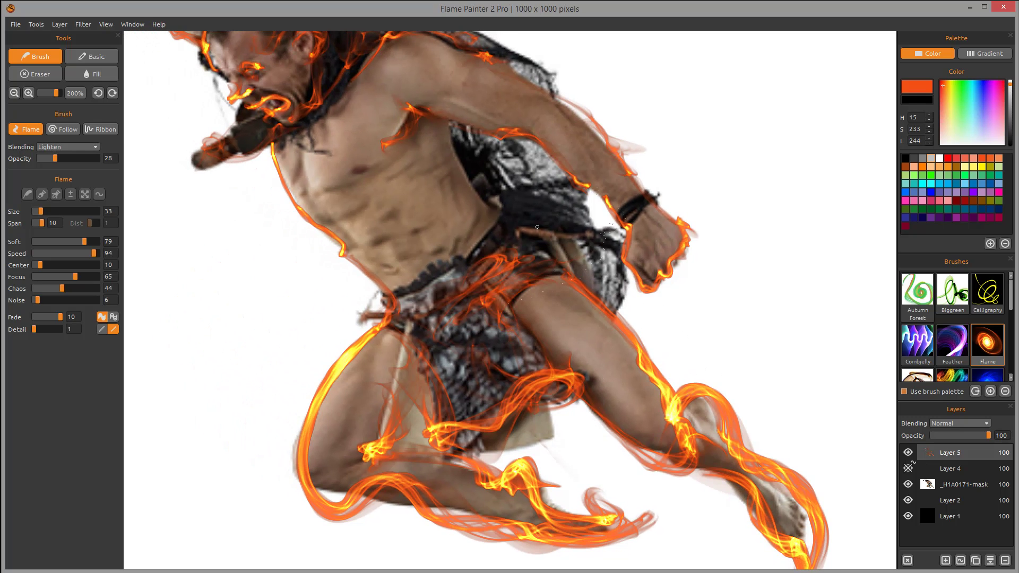
left_click_drag(563, 237, 539, 210)
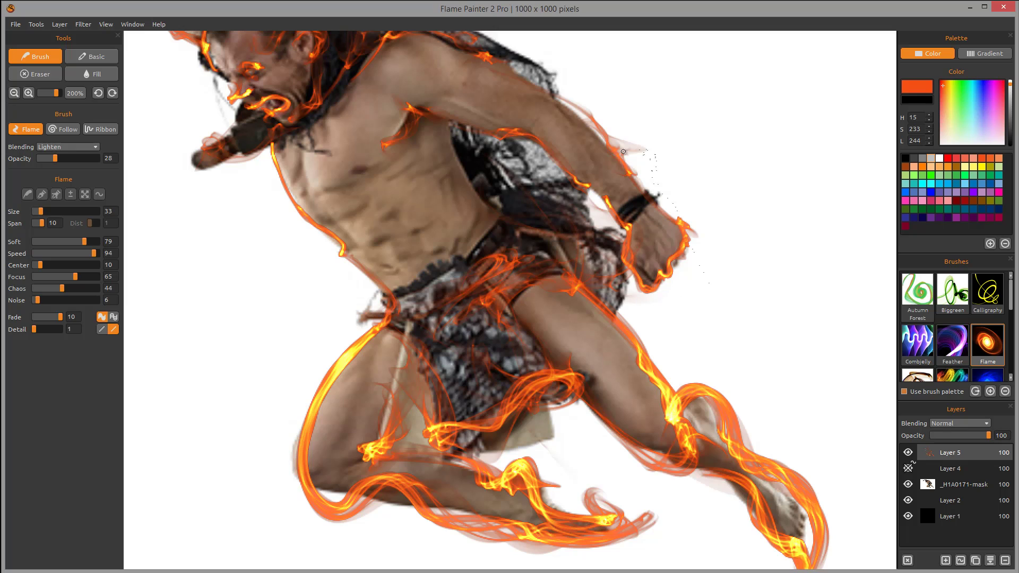
left_click_drag(474, 176, 517, 259)
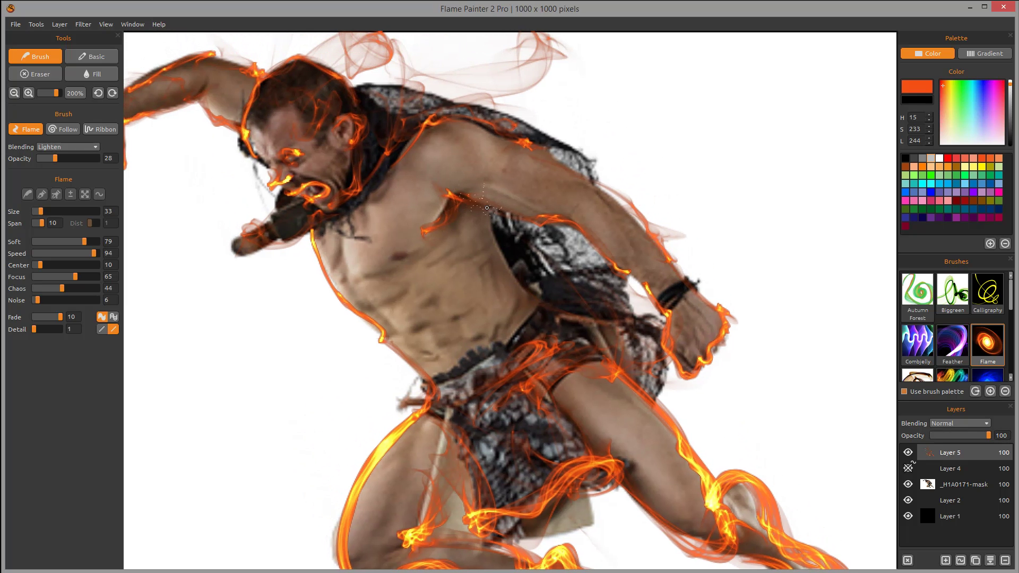
mouse_move(486, 207)
left_mouse_down()
mouse_move(491, 239)
mouse_move(531, 297)
mouse_move(536, 345)
left_mouse_up()
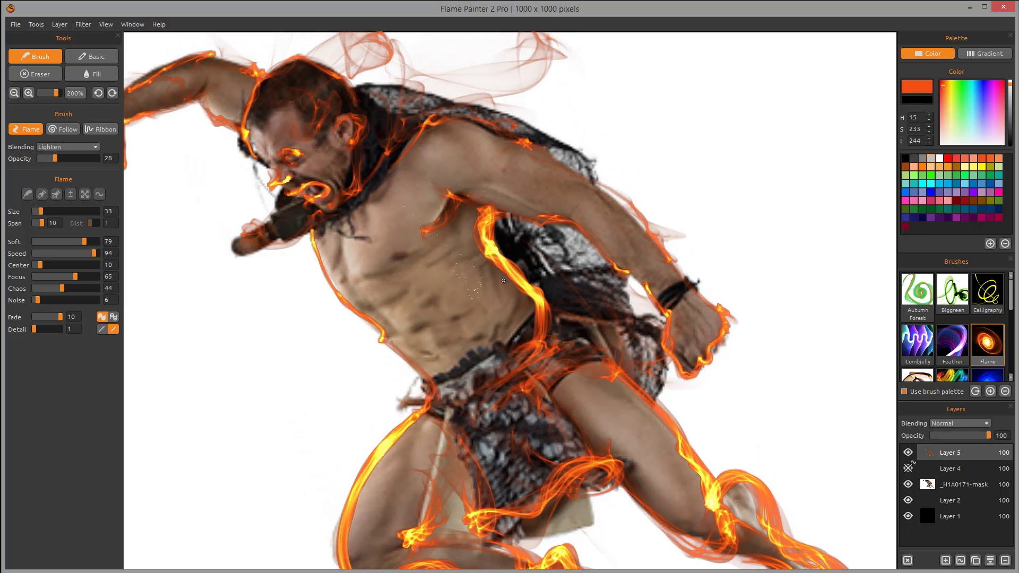
- Paint flame strokes across the chest, the abdomen and the shoulder
mouse_move(371, 278)
left_mouse_down()
mouse_move(467, 260)
mouse_move(377, 295)
left_mouse_up()
mouse_move(442, 315)
left_mouse_down()
mouse_move(409, 318)
mouse_move(462, 319)
mouse_move(400, 313)
left_mouse_up()
mouse_move(483, 161)
left_mouse_down()
mouse_move(423, 138)
mouse_move(431, 133)
mouse_move(447, 156)
mouse_move(407, 144)
mouse_move(453, 187)
mouse_move(549, 208)
mouse_move(575, 166)
mouse_move(525, 180)
left_mouse_up()
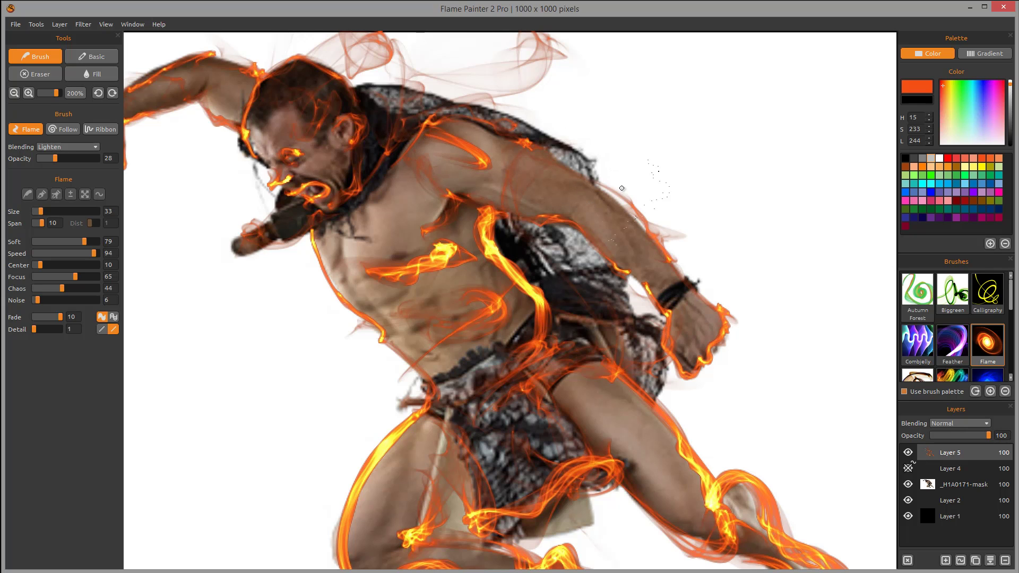
- Paint a flame wisp rising from the lowered fist and faint wisps sweeping through the space behind the shoulder
scroll(584, 212, "up", 2)
scroll(584, 266, "right", 4)
mouse_move(555, 387)
left_mouse_down()
mouse_move(637, 239)
mouse_move(679, 250)
left_mouse_up()
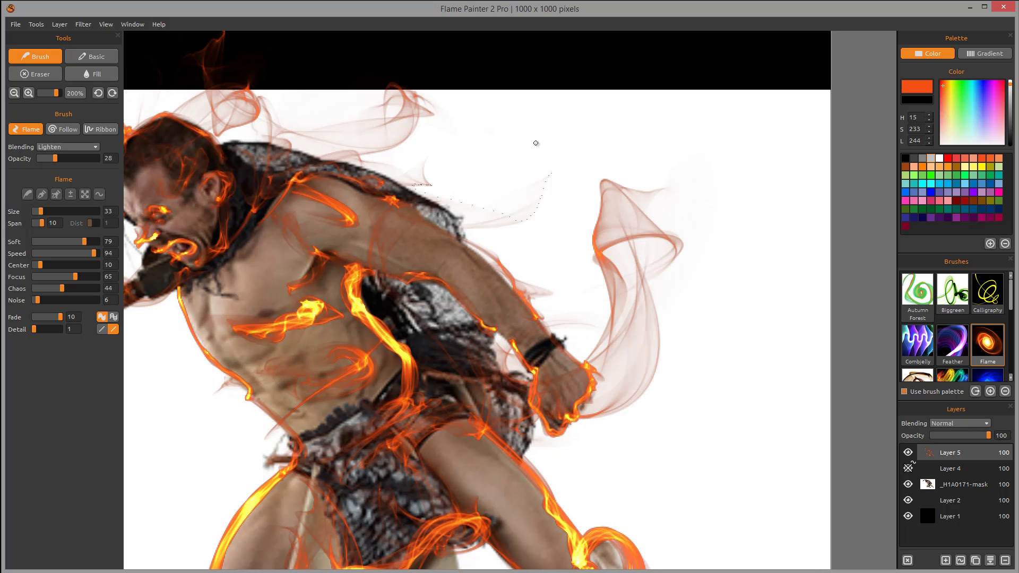
scroll(563, 212, "down", 4)
scroll(563, 212, "left", 6)
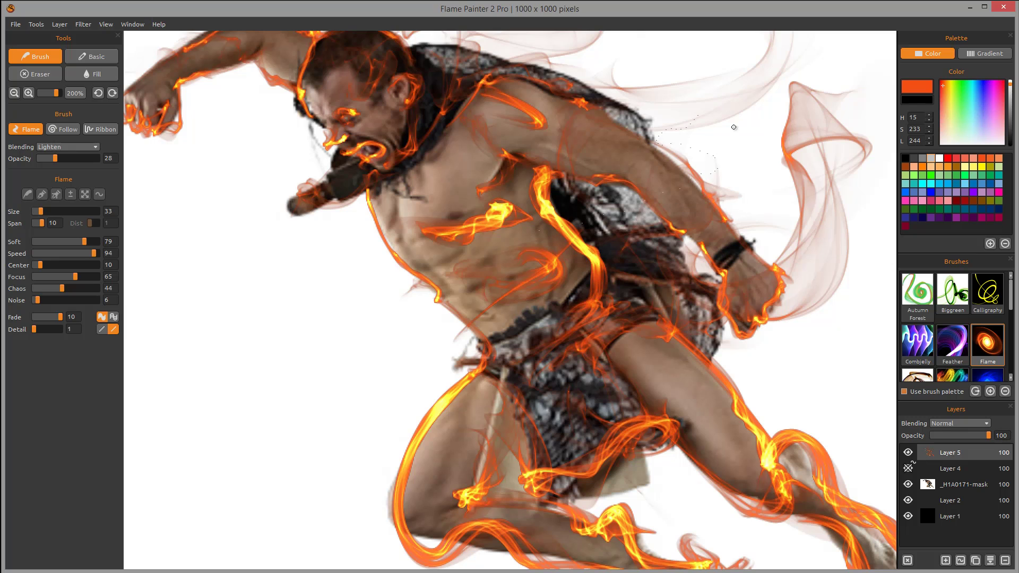
- Paint faint flame wisps trailing off the front of the chest and abdomen into the empty background
scroll(632, 229, "right", 4)
scroll(681, 201, "up", 3)
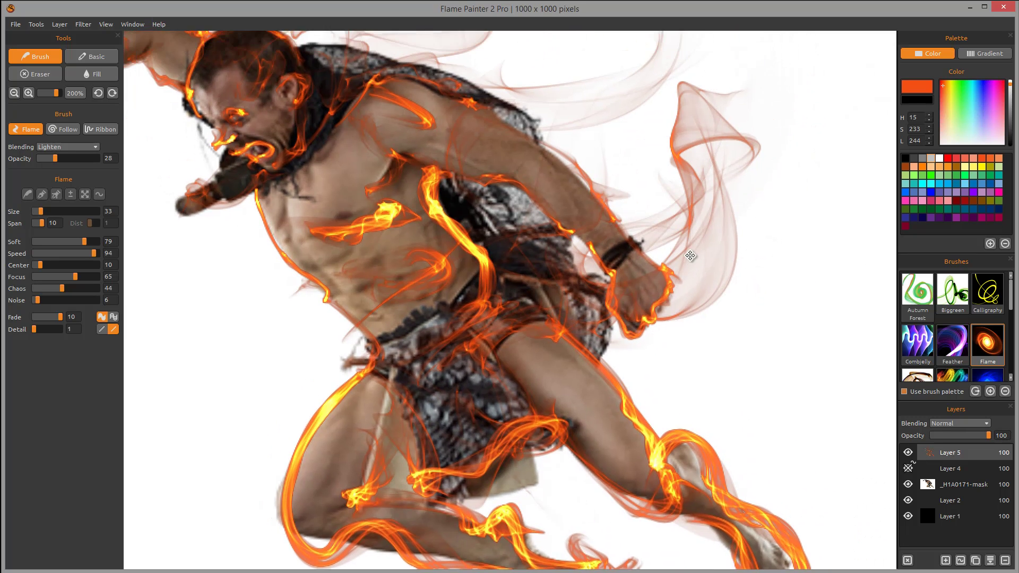
scroll(616, 116, "left", 5)
scroll(616, 116, "down", 2)
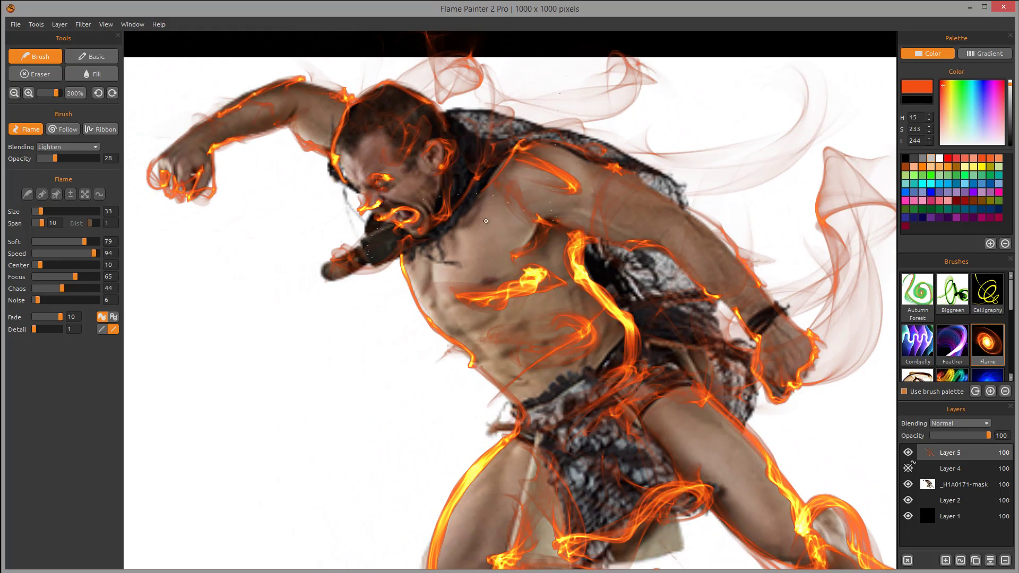
scroll(616, 117, "right", 1)
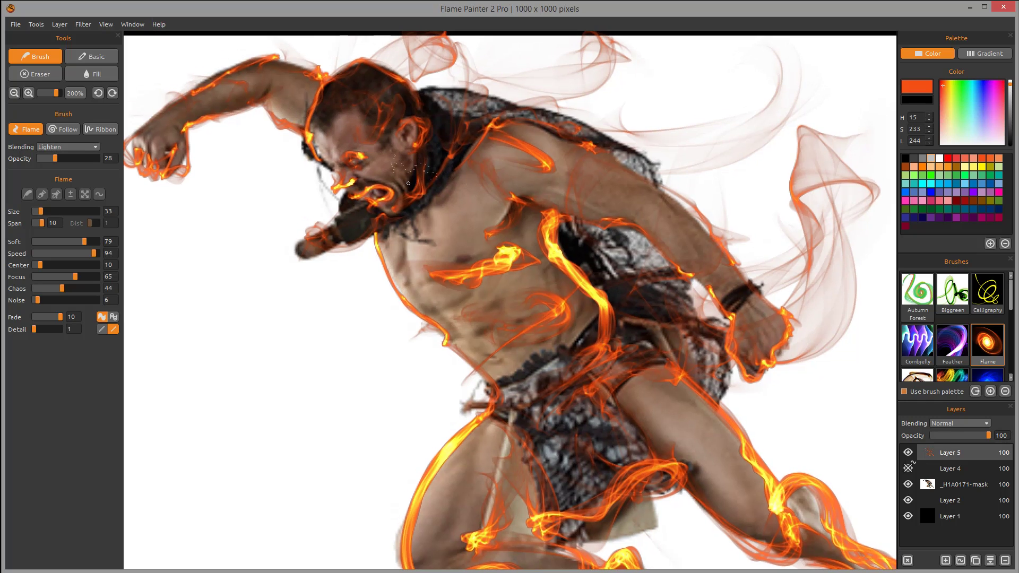
scroll(409, 191, "down", 4)
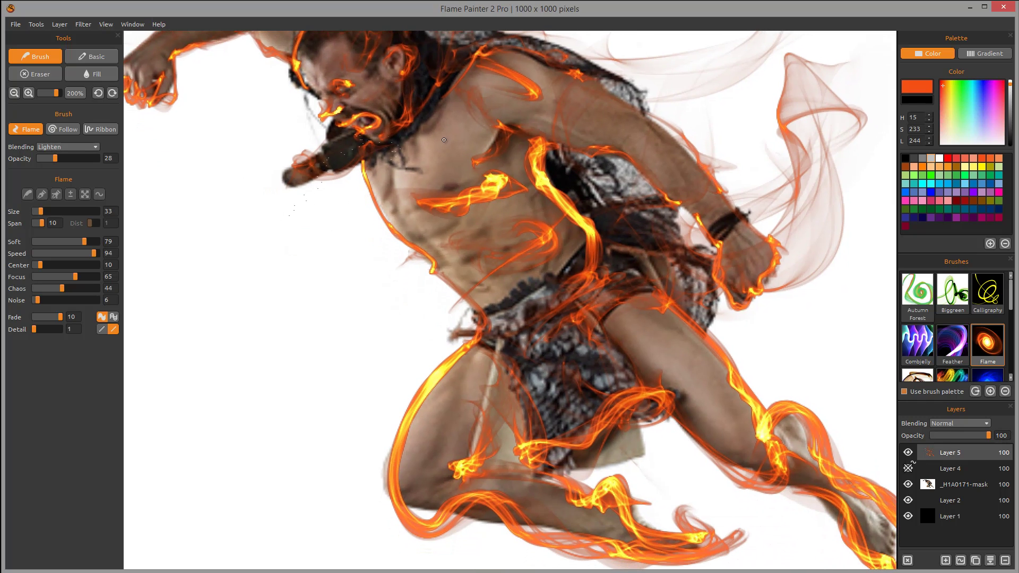
mouse_move(444, 139)
left_mouse_down()
mouse_move(433, 220)
mouse_move(421, 223)
mouse_move(454, 264)
mouse_move(409, 317)
mouse_move(426, 261)
mouse_move(386, 308)
left_mouse_up()
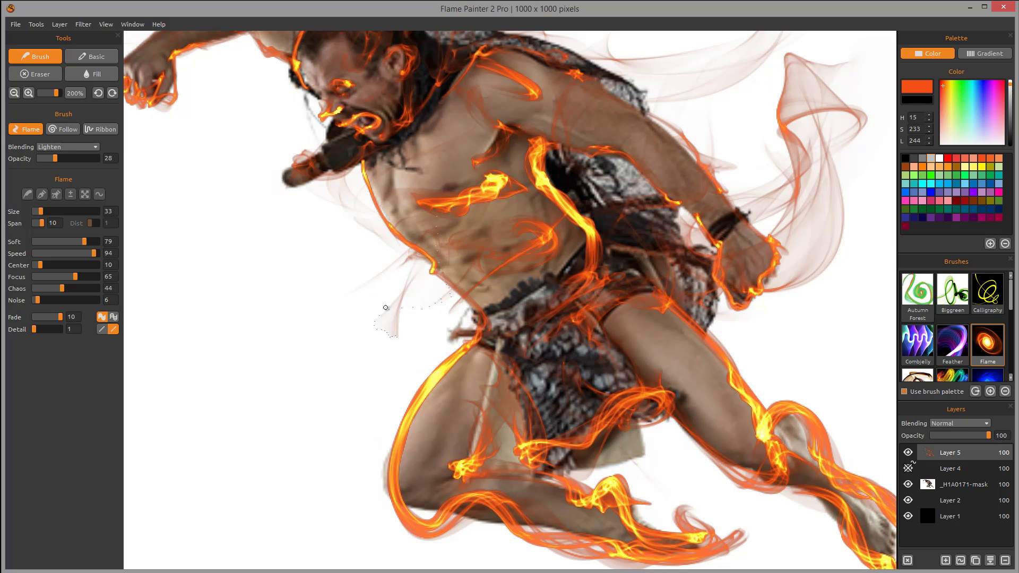
- Hide the _H1A0171-mask photo layer and examine the whole flame figure against the black background
scroll(517, 319, "down", 2)
left_click_drag(521, 255, 547, 455)
scroll(547, 455, "down", 2)
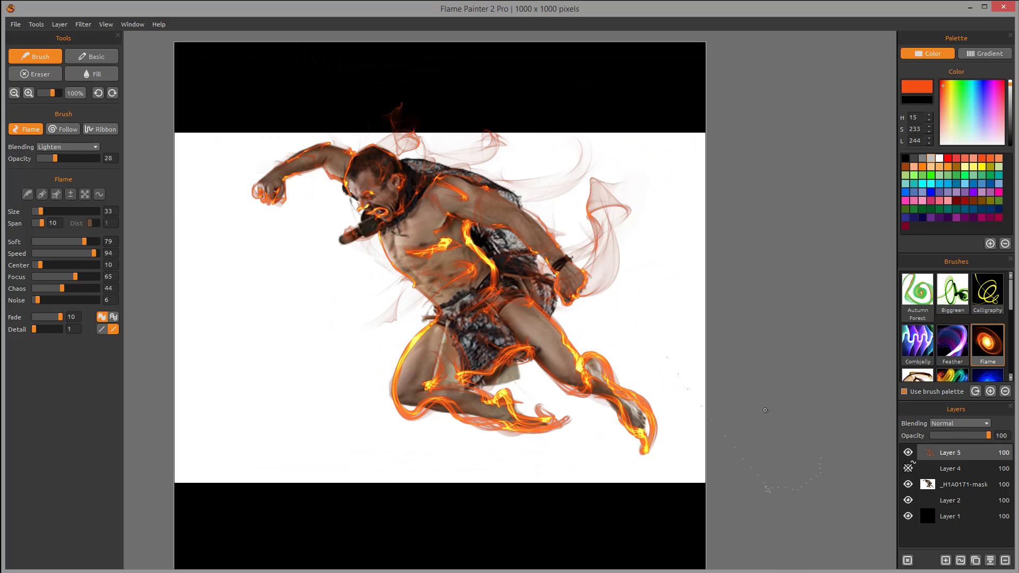
left_click(909, 484)
left_click_drag(667, 292, 698, 306)
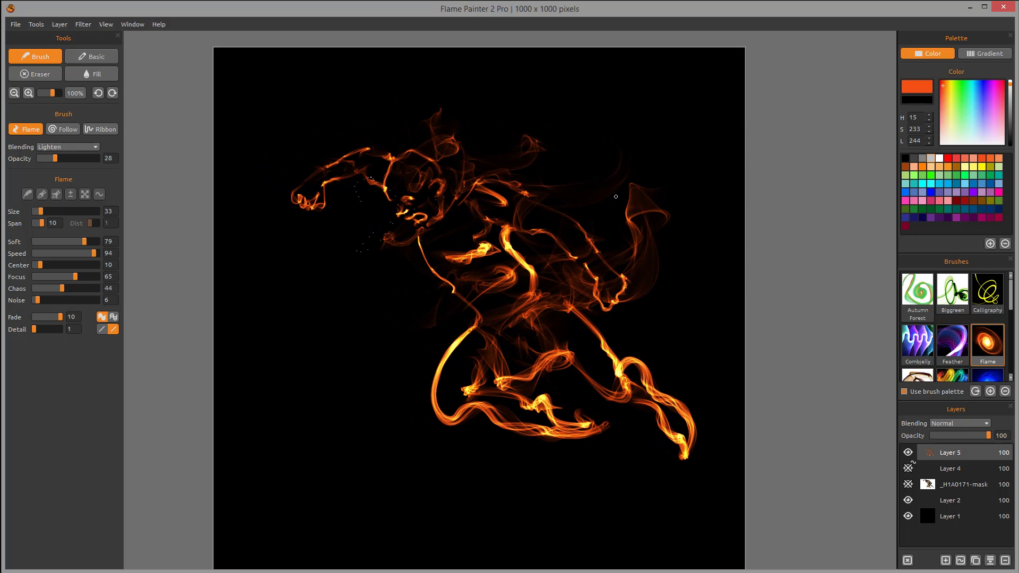
left_click_drag(555, 221, 558, 284)
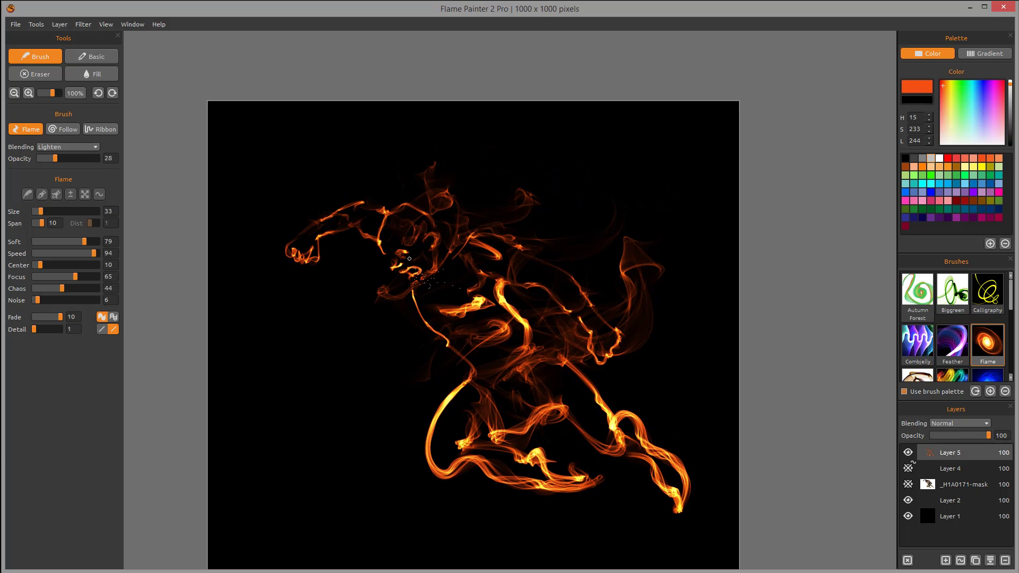
scroll(408, 268, "up", 1)
scroll(404, 262, "down", 1)
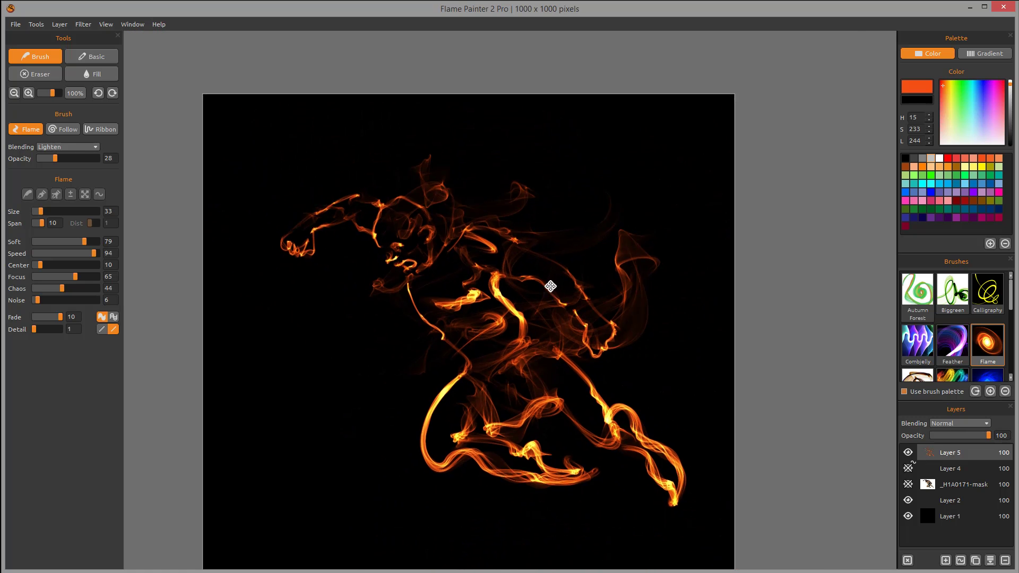
scroll(644, 247, "up", 1)
scroll(556, 304, "down", 1)
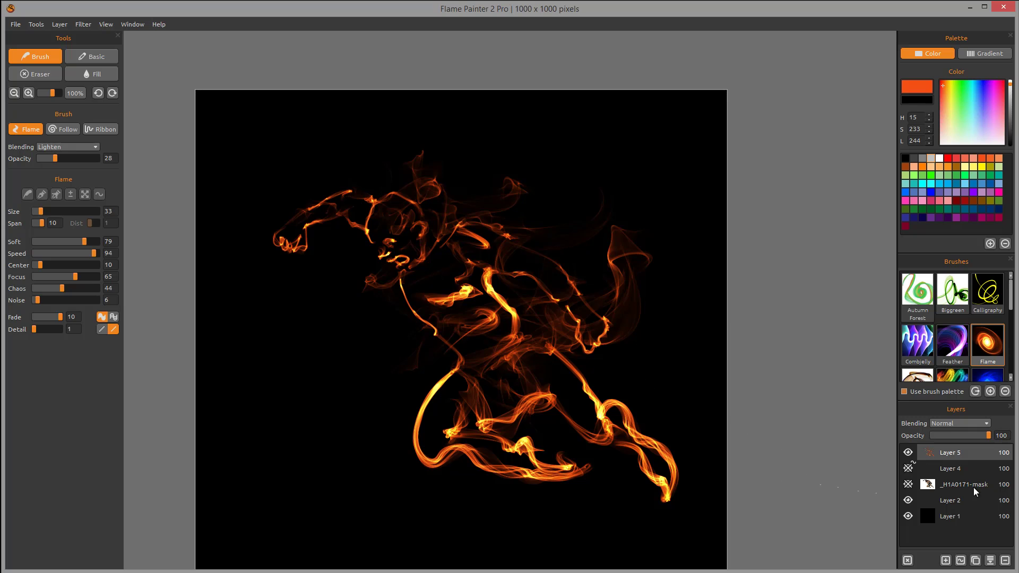
- Add a new regular layer and paint large soft flame wisps above the head and streaming behind the shoulders
left_click(946, 560)
left_click_drag(539, 327, 585, 312)
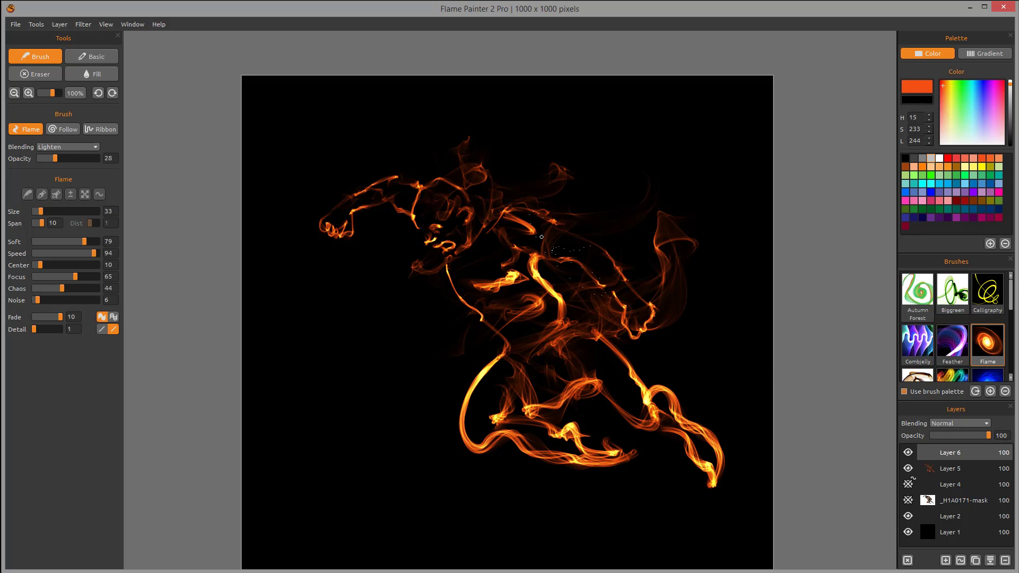
mouse_move(536, 243)
left_mouse_down()
mouse_move(532, 192)
mouse_move(611, 147)
mouse_move(588, 203)
mouse_move(493, 195)
left_mouse_up()
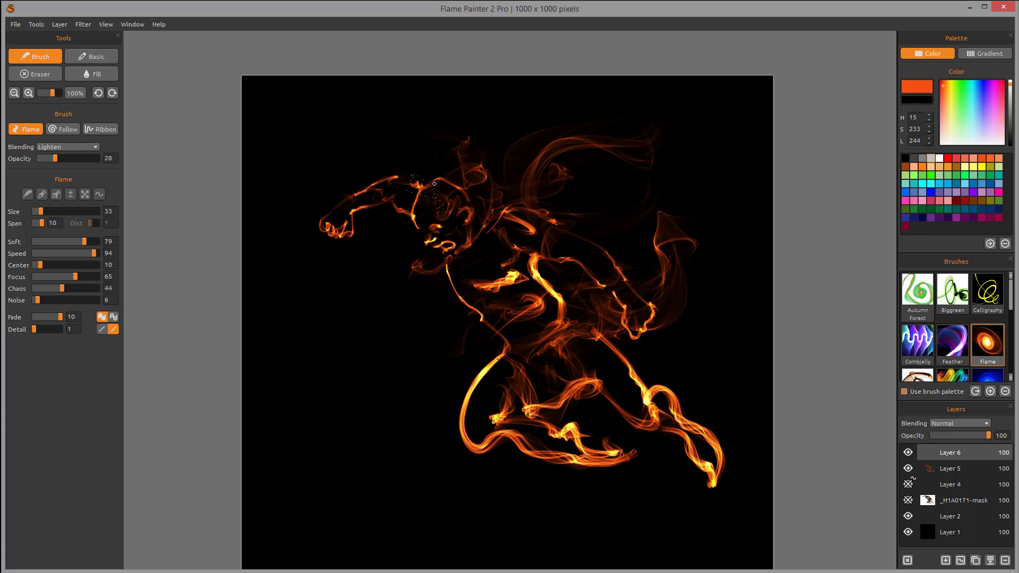
left_click_drag(434, 184, 503, 162)
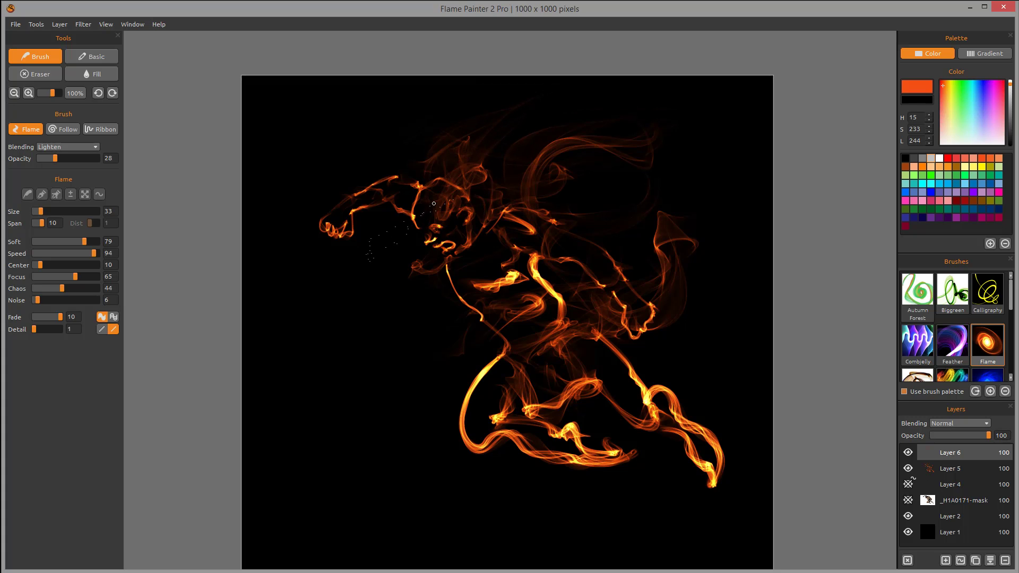
mouse_move(435, 203)
left_mouse_down()
mouse_move(431, 181)
mouse_move(491, 124)
mouse_move(473, 174)
left_mouse_up()
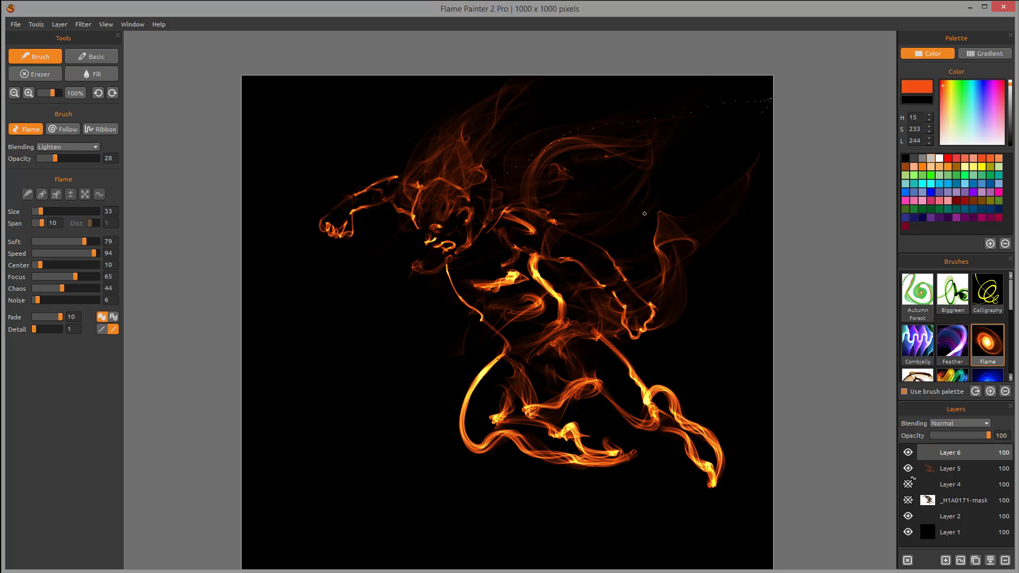
scroll(491, 236, "up", 6)
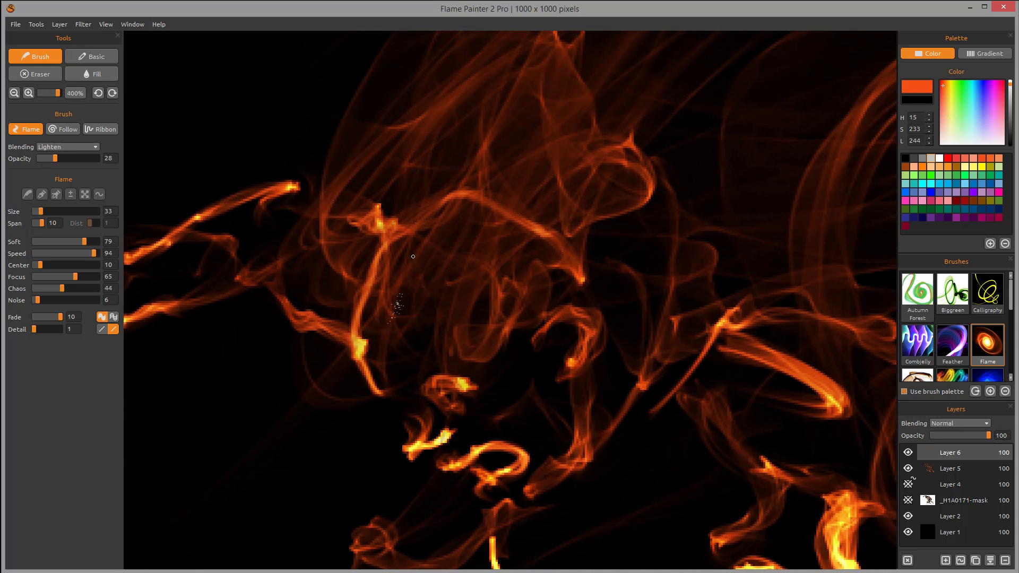
- Paint dense, overlapping flame locks over the scalp and forehead to build up the figure's fiery hair
mouse_move(391, 302)
left_mouse_down()
mouse_move(517, 127)
mouse_move(555, 136)
mouse_move(547, 241)
mouse_move(651, 112)
mouse_move(564, 285)
left_mouse_up()
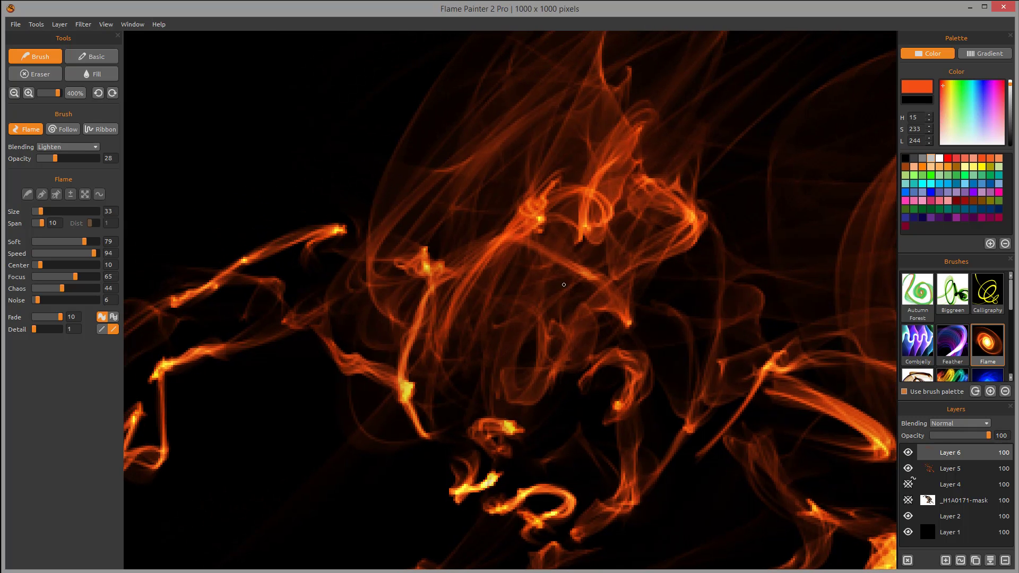
mouse_move(435, 358)
left_mouse_down()
mouse_move(531, 407)
mouse_move(486, 319)
mouse_move(481, 355)
mouse_move(600, 170)
left_mouse_up()
left_click_drag(646, 262, 612, 144)
left_click_drag(438, 188, 526, 122)
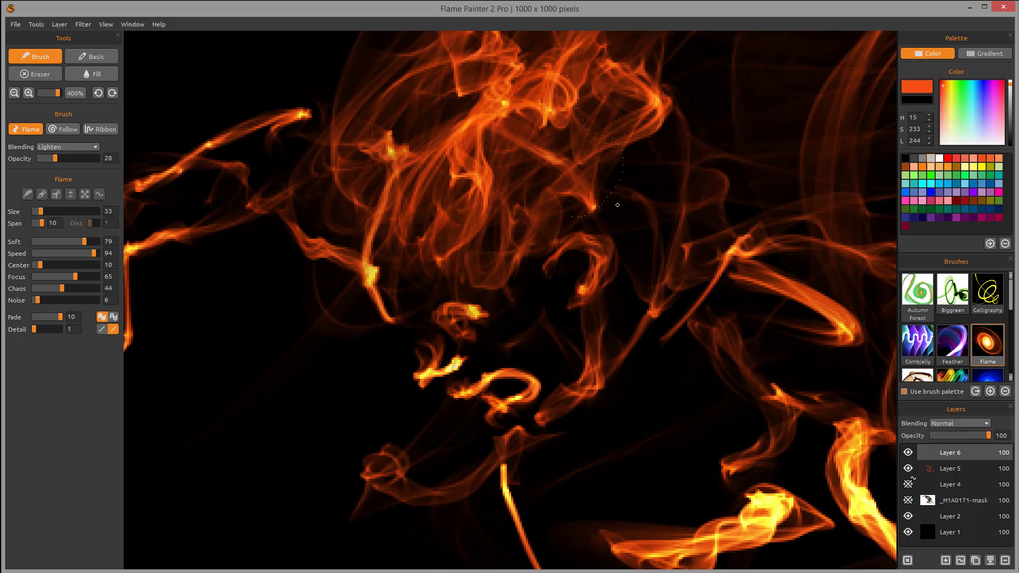
left_click_drag(687, 159, 507, 221)
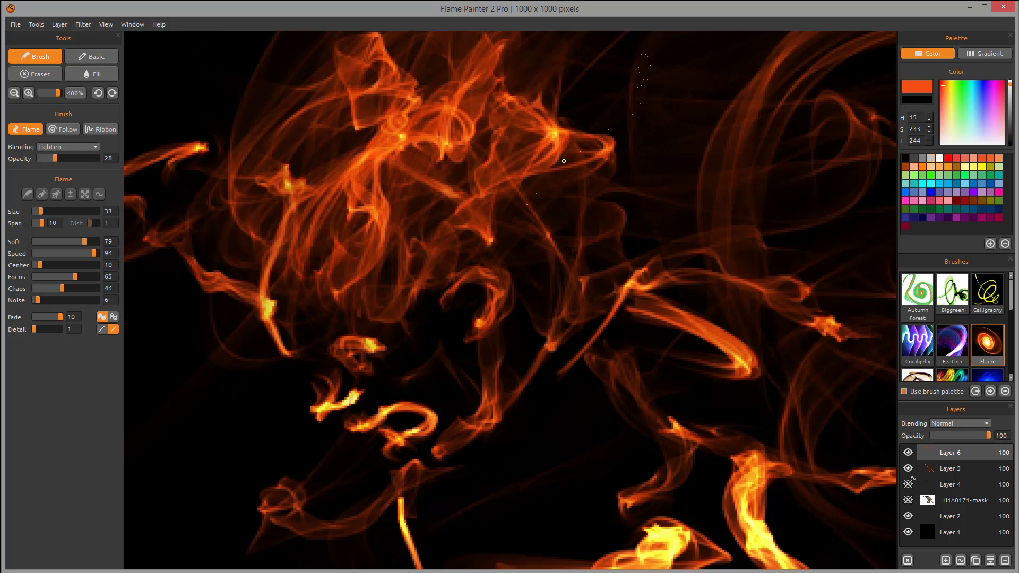
scroll(594, 401, "down", 3)
left_click_drag(595, 401, 599, 431)
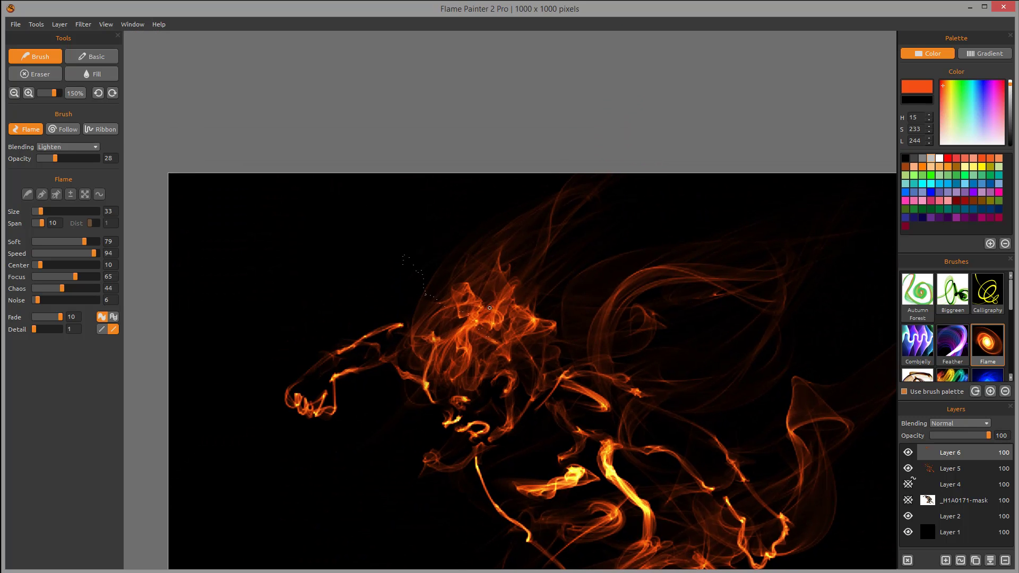
left_click_drag(498, 320, 667, 307)
- Paint large faint flame wisps sweeping around the waist and bent knee and out behind the legs
scroll(561, 288, "up", 1)
scroll(561, 288, "up", 2)
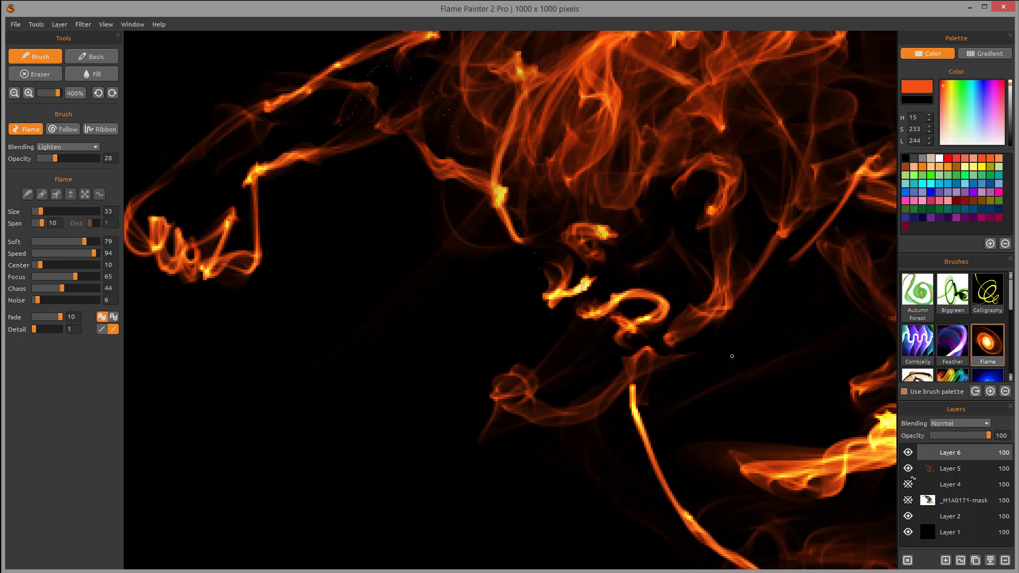
left_click_drag(732, 356, 559, 218)
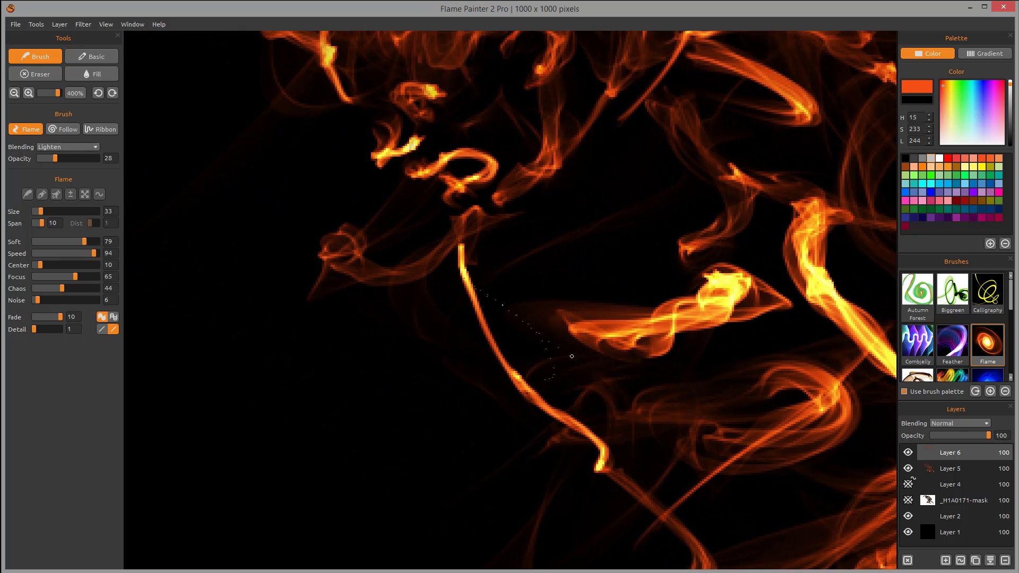
scroll(571, 357, "down", 3)
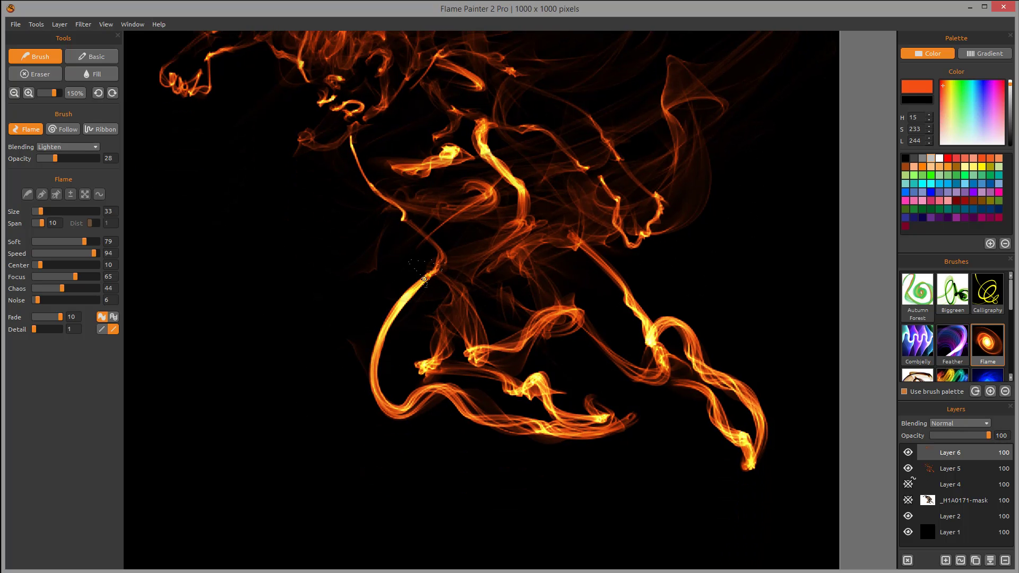
mouse_move(425, 279)
left_mouse_down()
mouse_move(414, 335)
mouse_move(534, 345)
mouse_move(401, 398)
left_mouse_up()
scroll(610, 359, "up", 3)
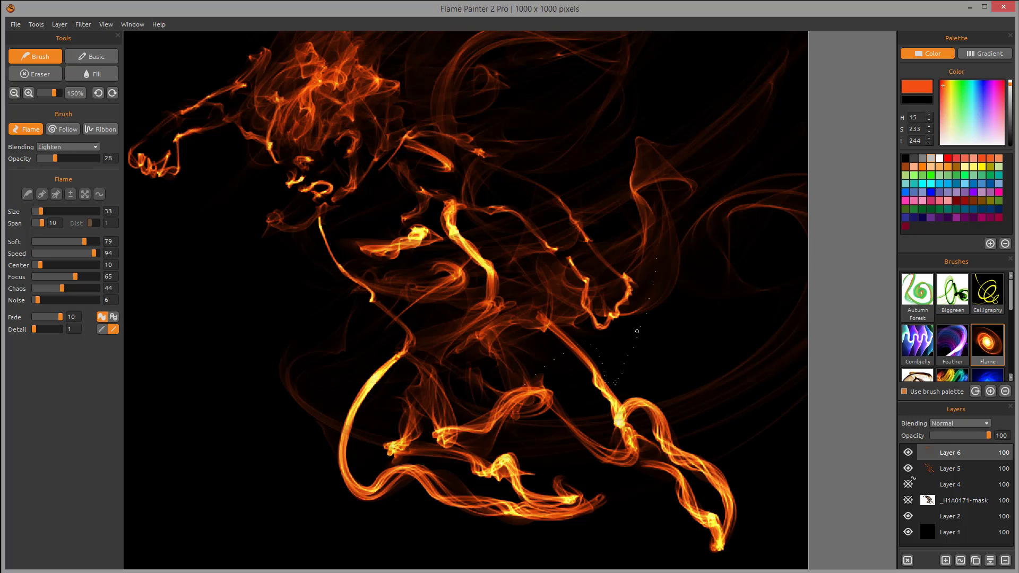
scroll(637, 331, "down", 4)
scroll(637, 331, "up", 2)
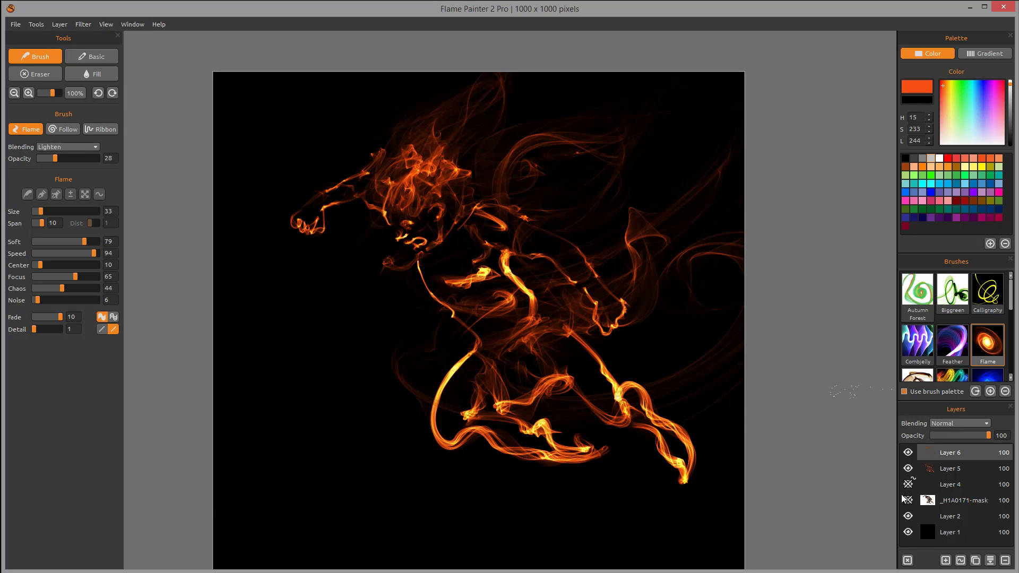
- Compare the flame artwork with the _H1A0171-mask photo shown and hidden, and with the black Layer 1 background turned off
left_click(909, 500)
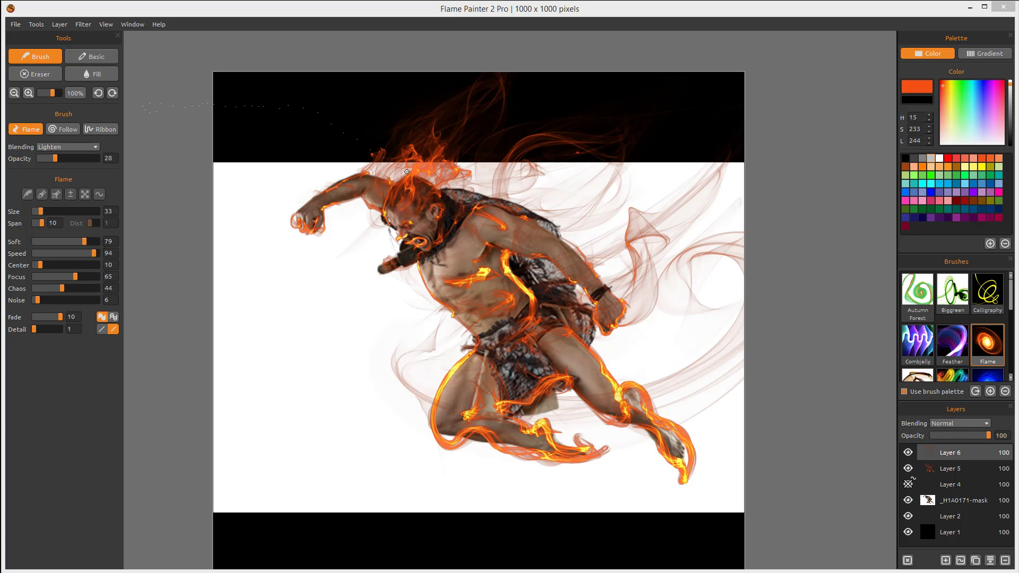
left_click(906, 498)
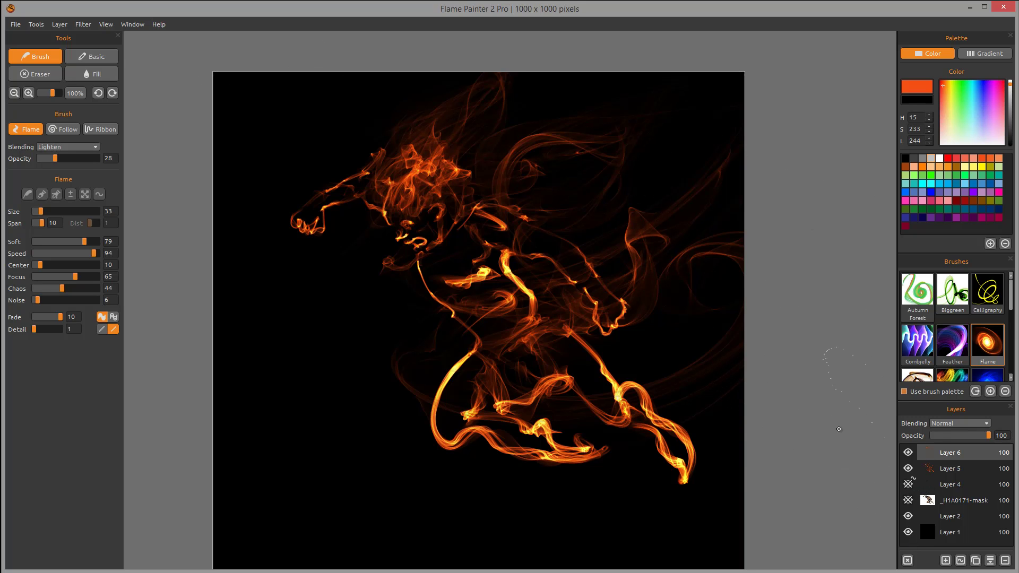
left_click(908, 532)
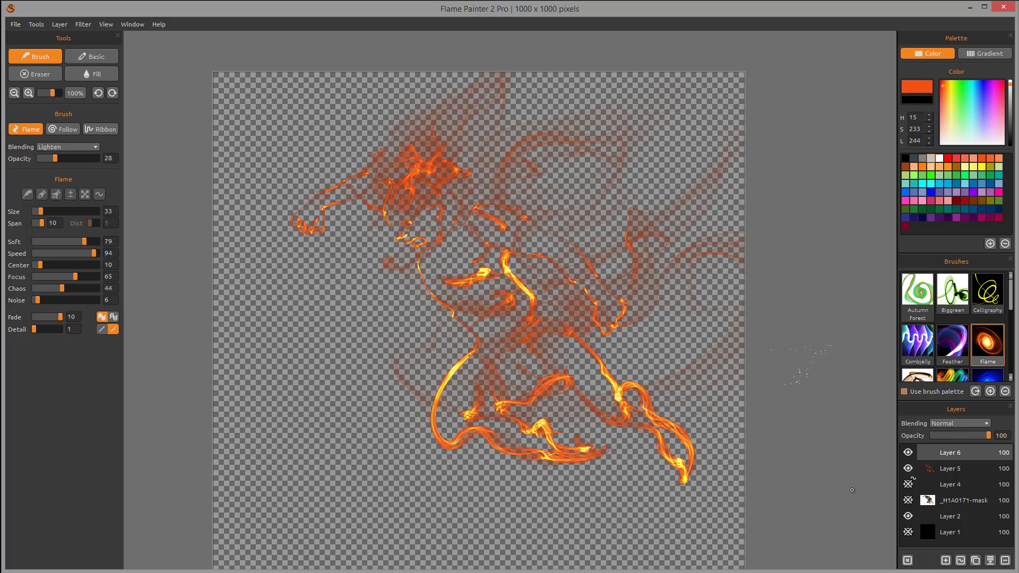
left_click(908, 532)
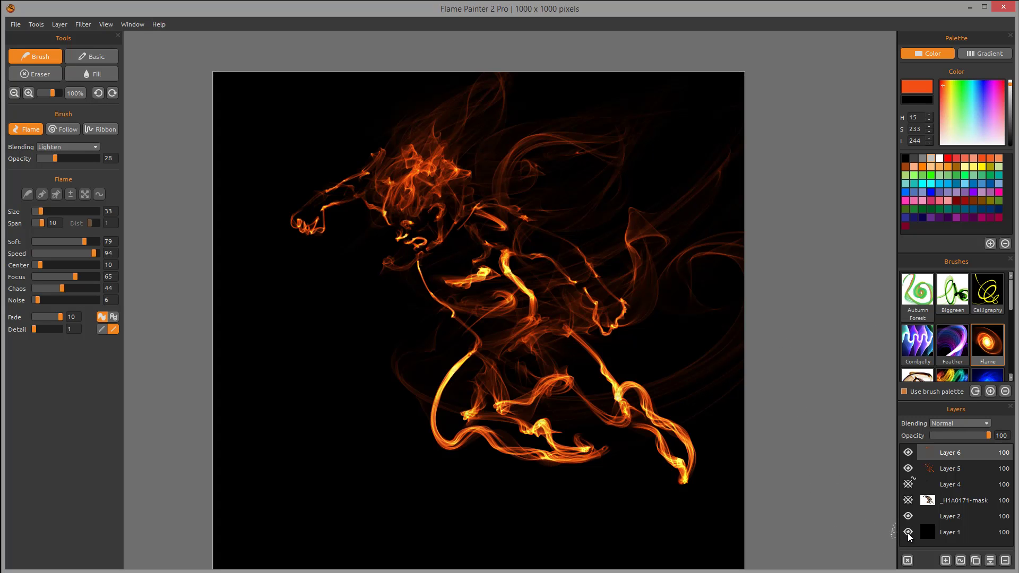
left_click(908, 533)
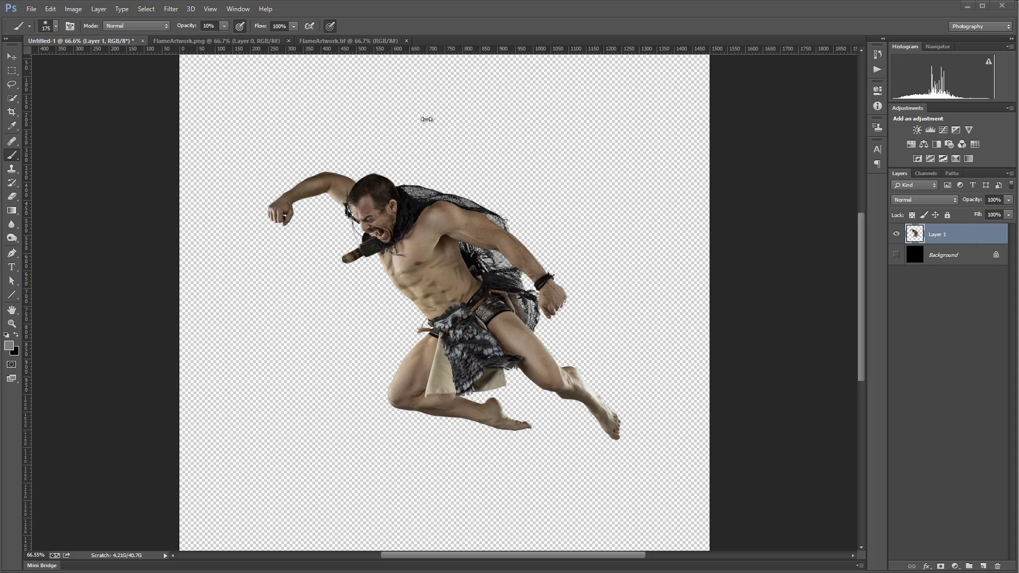
- In Photoshop, compare FlameArtwork.png with FlameArtwork.tif and copy the PNG's flame layer into the Untitled-1 document above the man
left_click(189, 43)
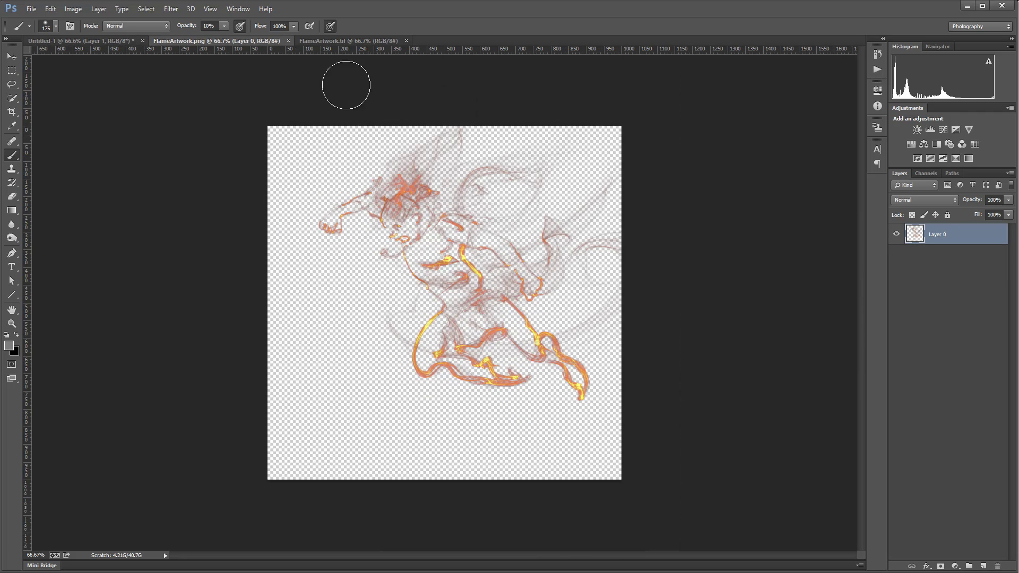
left_click(332, 41)
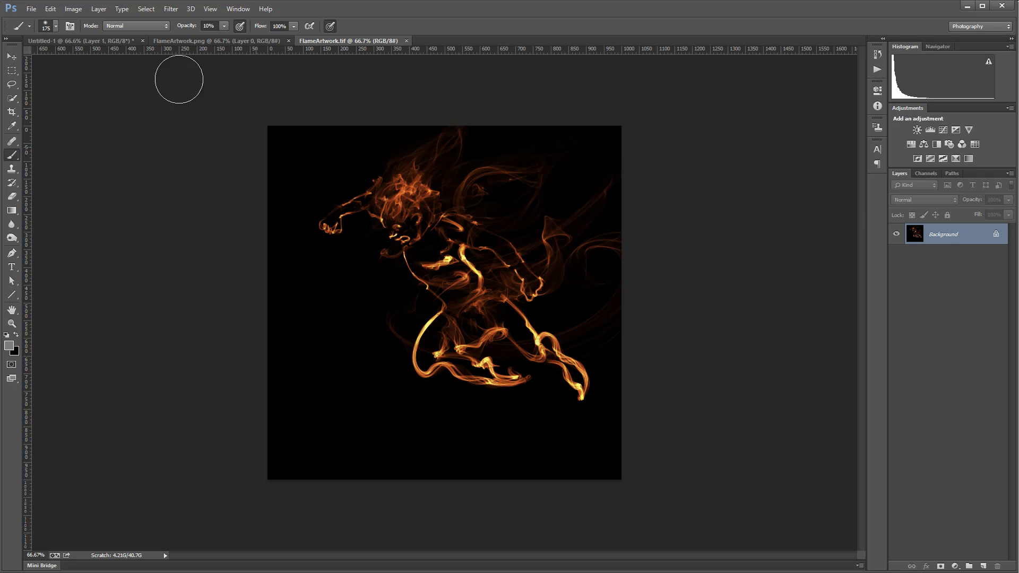
left_click(202, 38)
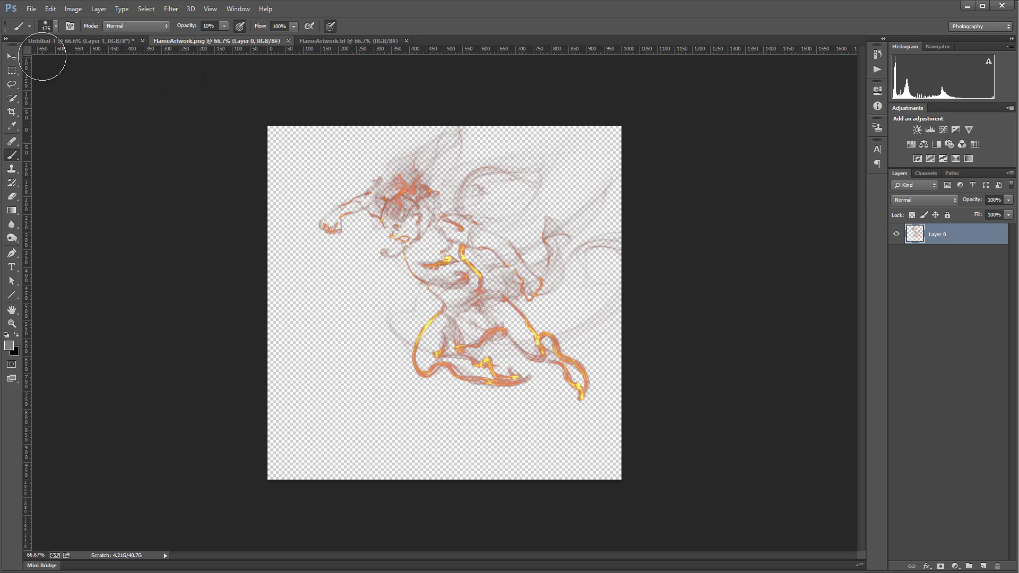
left_click(12, 57)
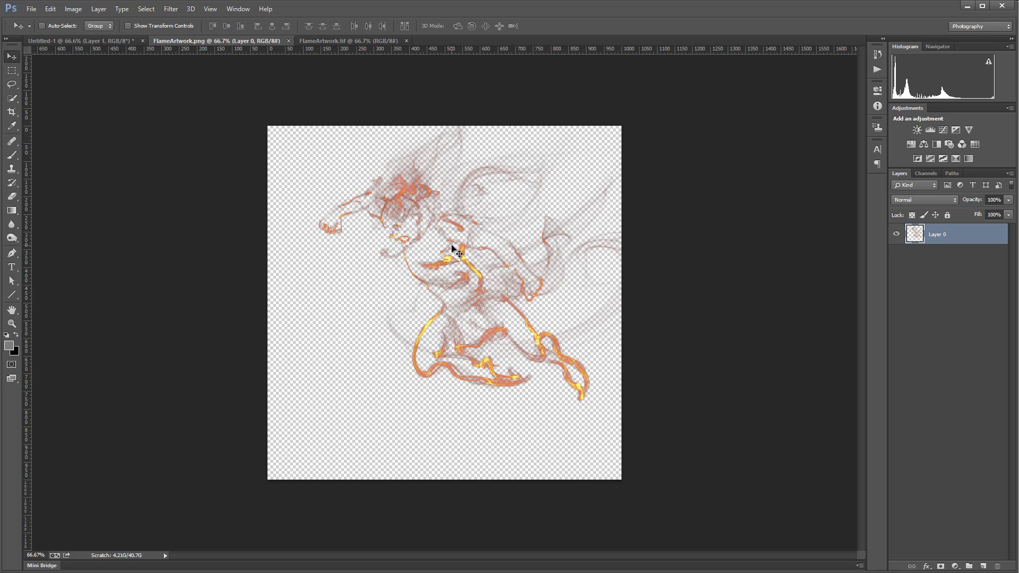
left_click_drag(449, 244, 429, 232)
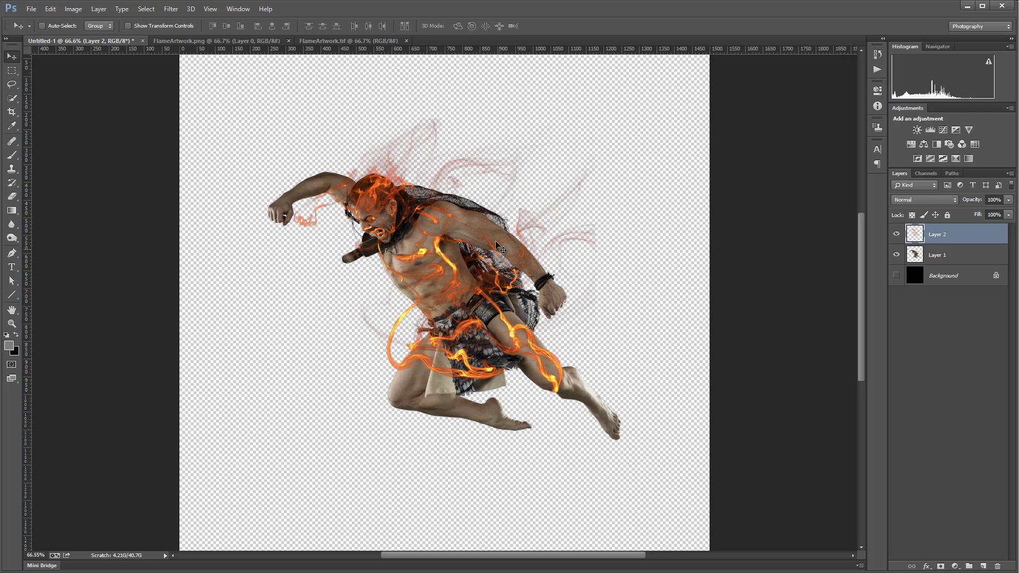
- Scale the flame layer to about 135% and nudge it into alignment with the man's fists, torso and feet
left_click(51, 9)
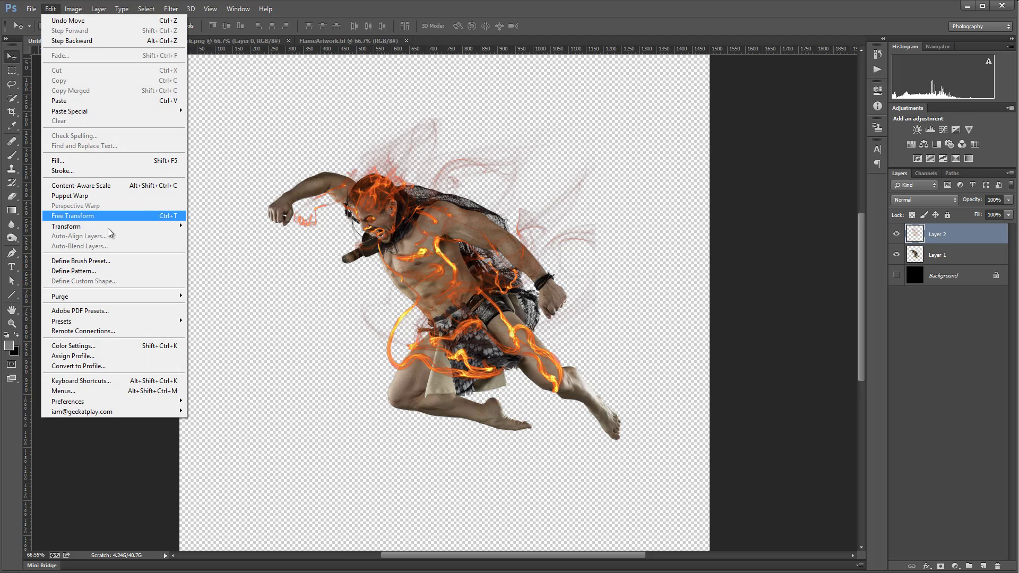
mouse_move(109, 228)
left_click(223, 240)
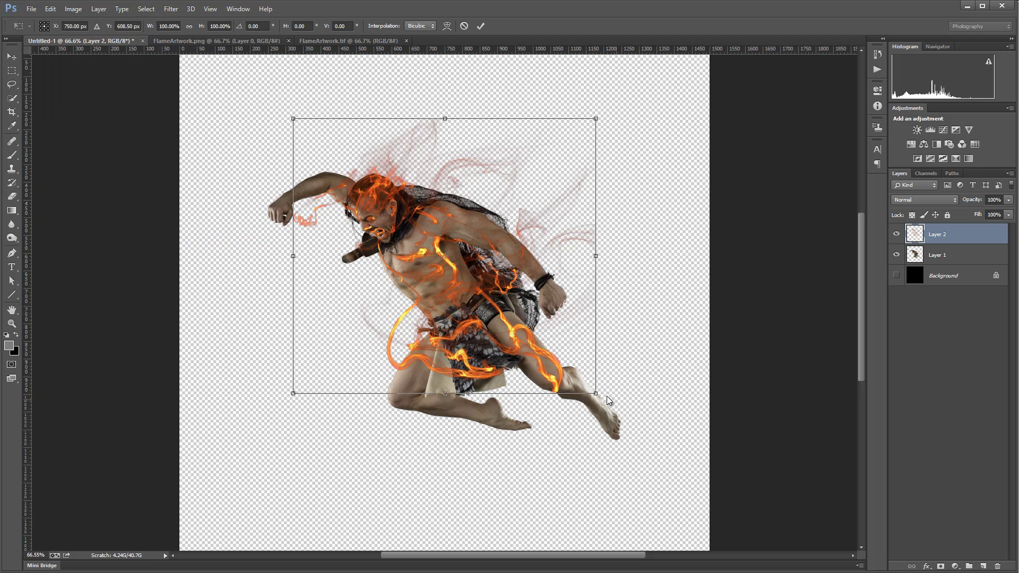
left_click_drag(595, 394, 646, 454)
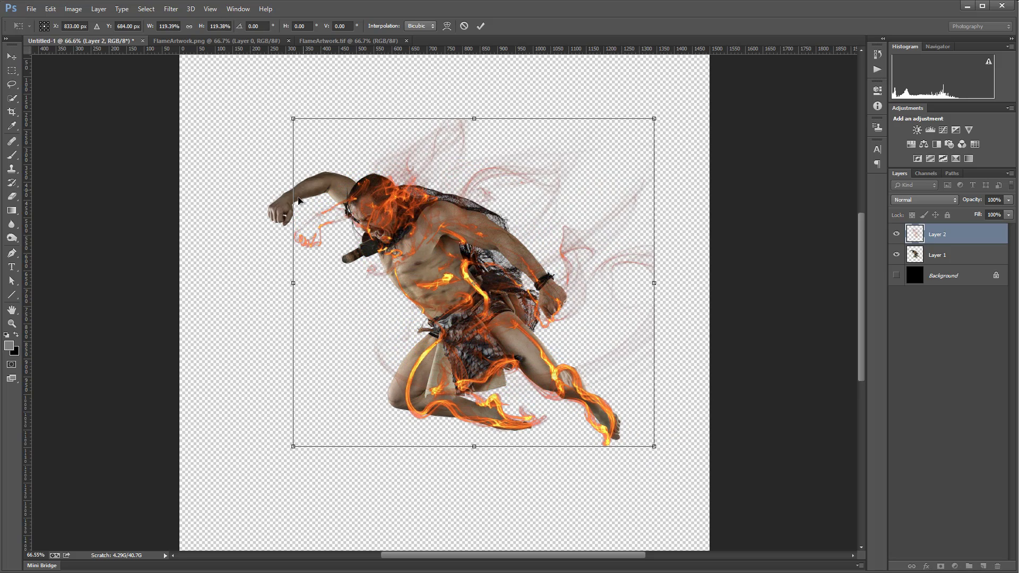
left_click_drag(282, 117, 246, 112)
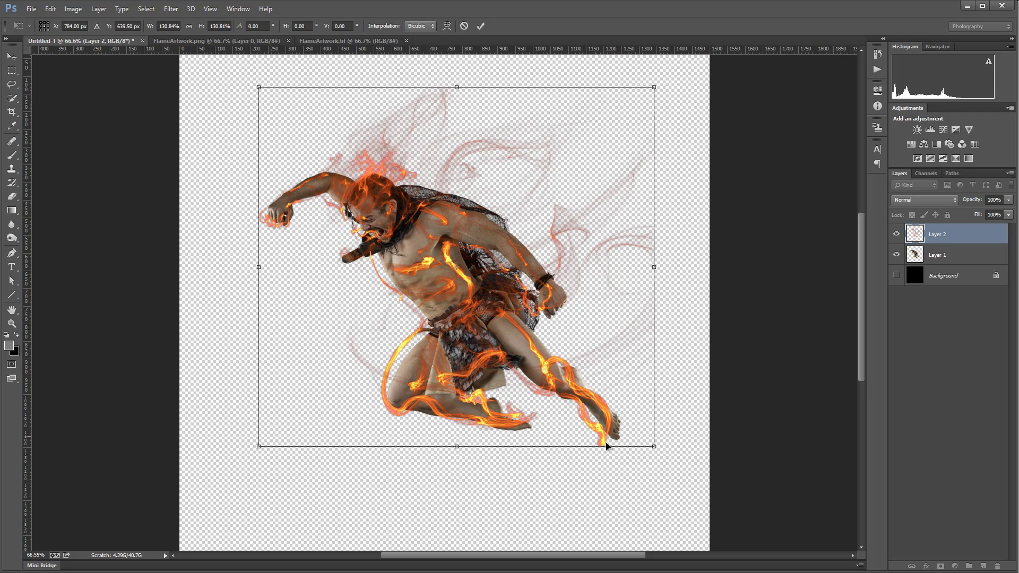
left_click_drag(659, 452, 668, 458)
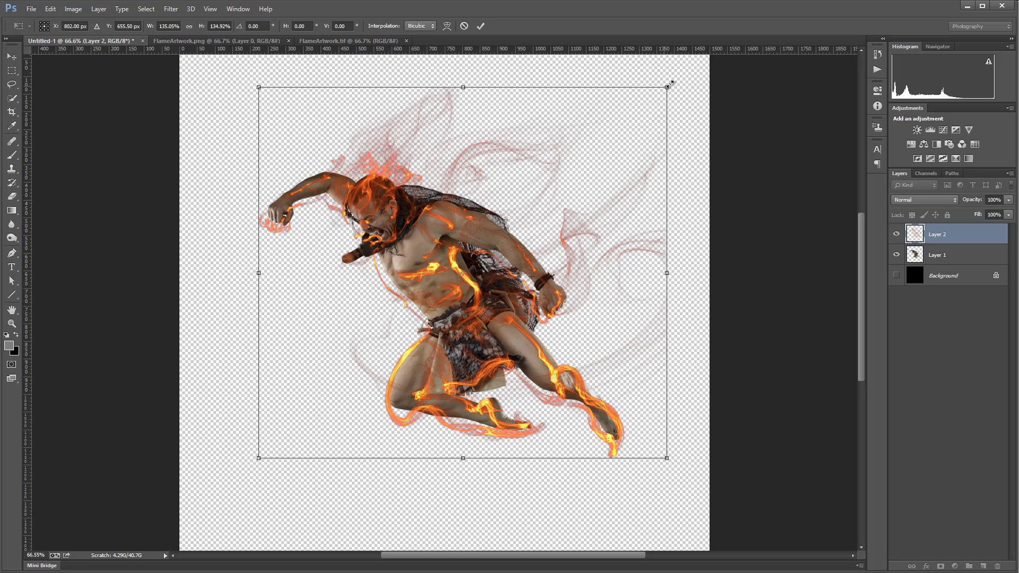
left_click_drag(670, 83, 677, 80)
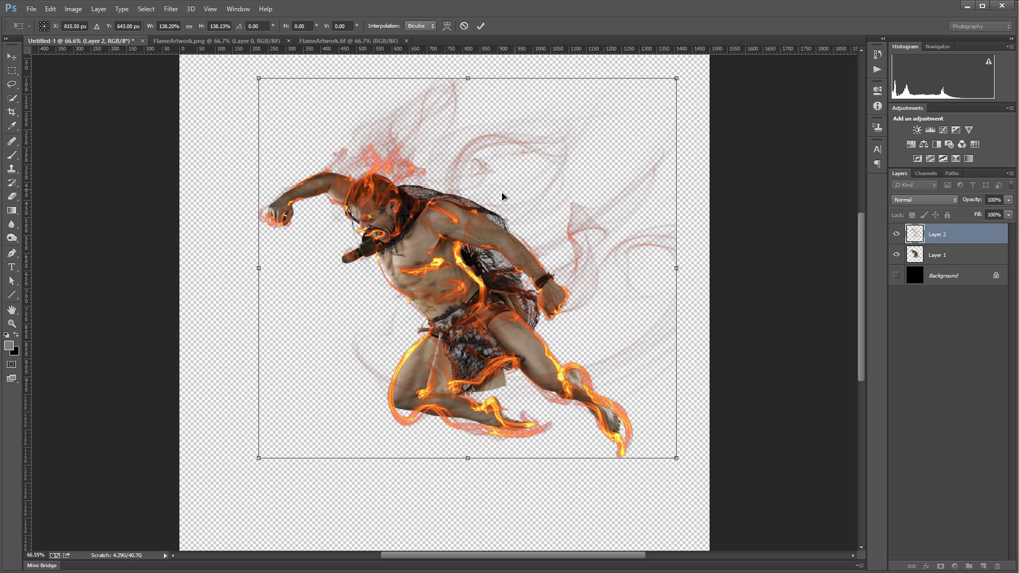
left_click_drag(471, 211, 473, 211)
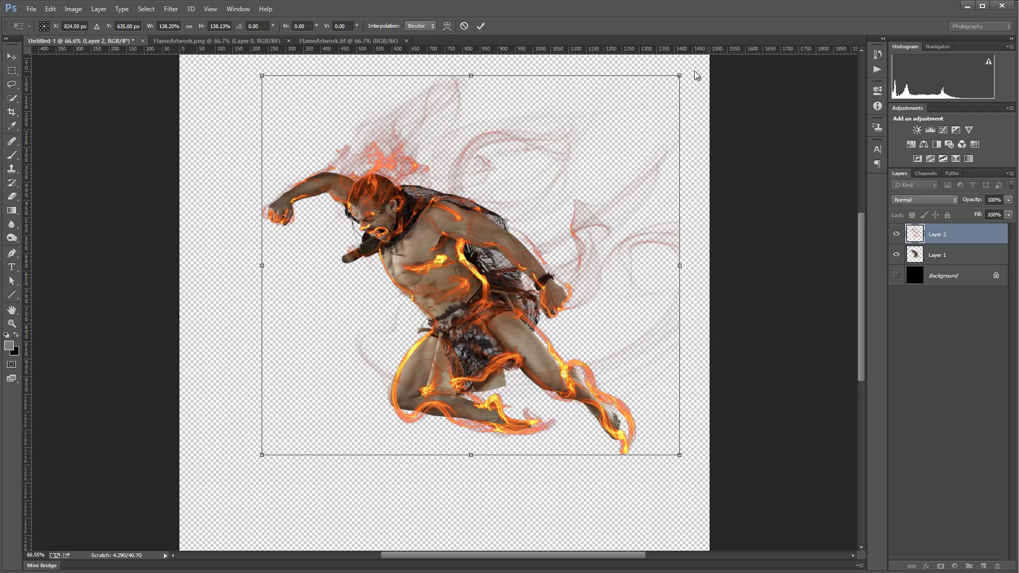
left_click_drag(679, 75, 670, 82)
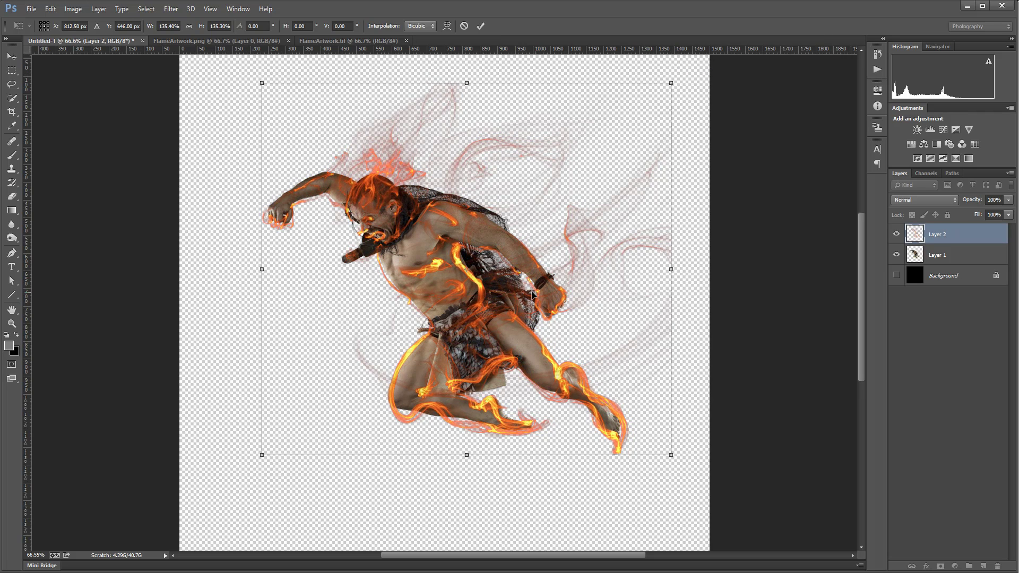
key("Return")
mouse_move(477, 270)
left_mouse_down()
mouse_move(468, 262)
mouse_move(477, 273)
left_mouse_up()
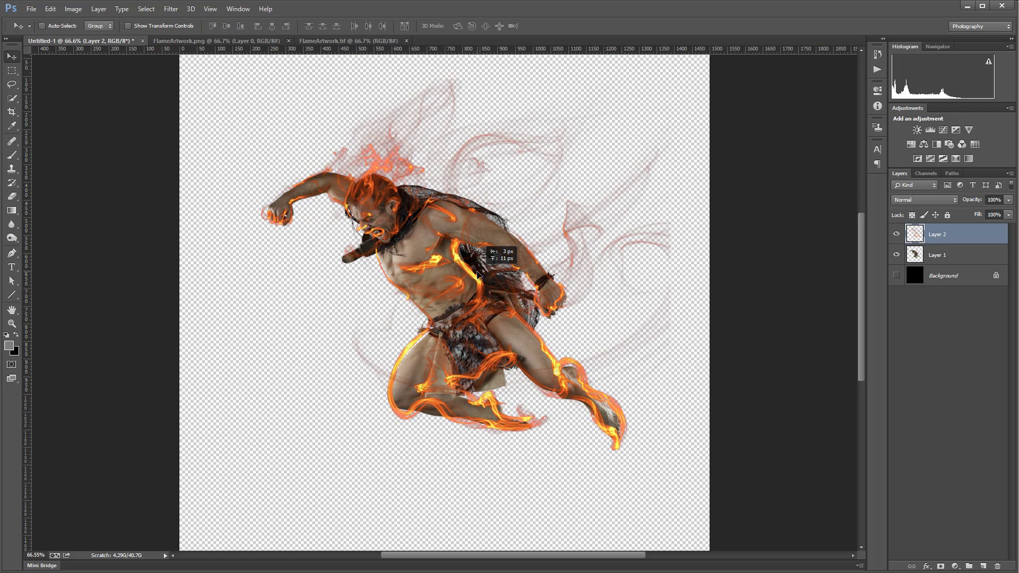
- Show the black Background layer and compare the flames with the man's photo on Layer 1 hidden and shown
left_click(903, 276)
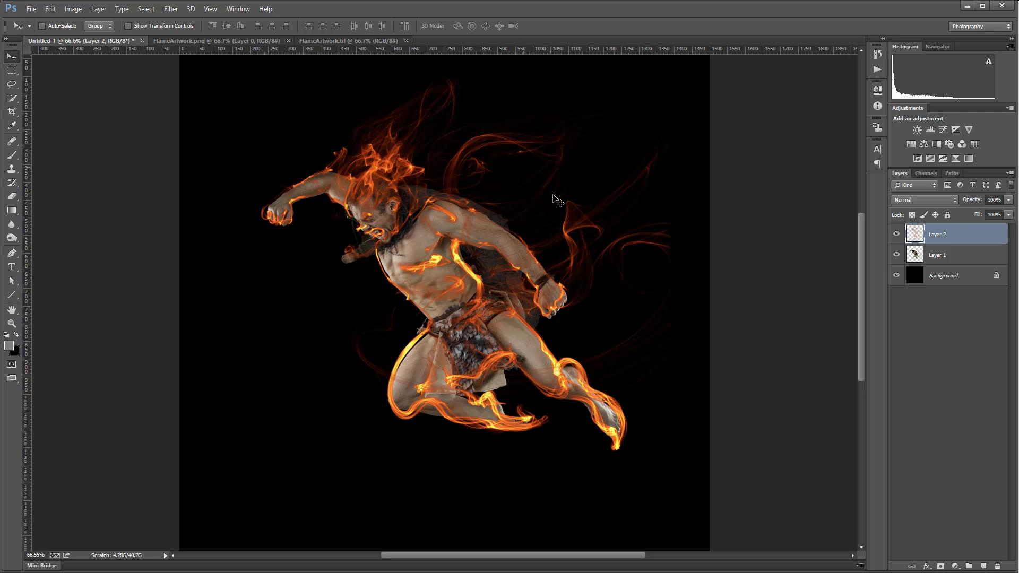
left_click(897, 255)
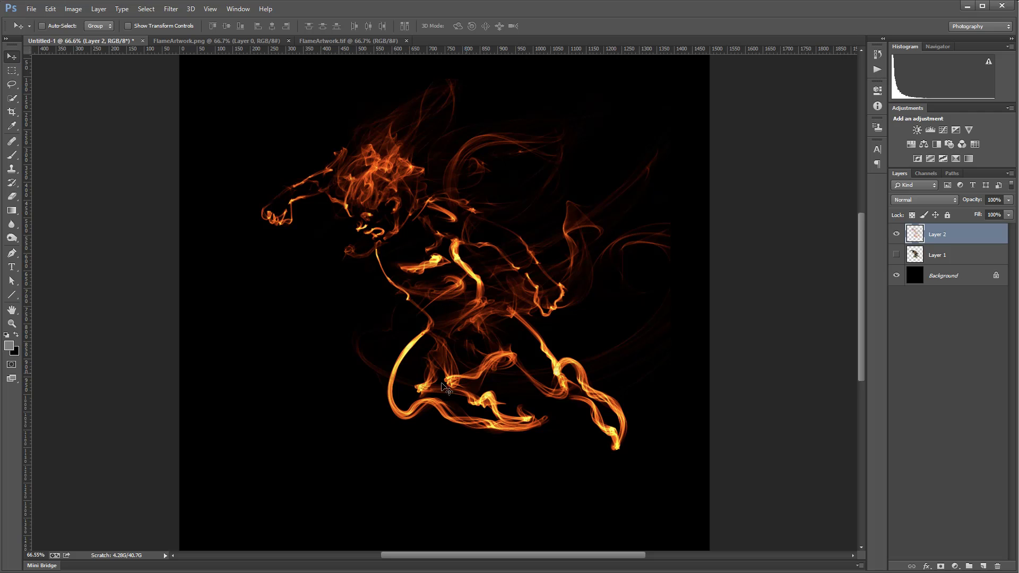
left_click(897, 255)
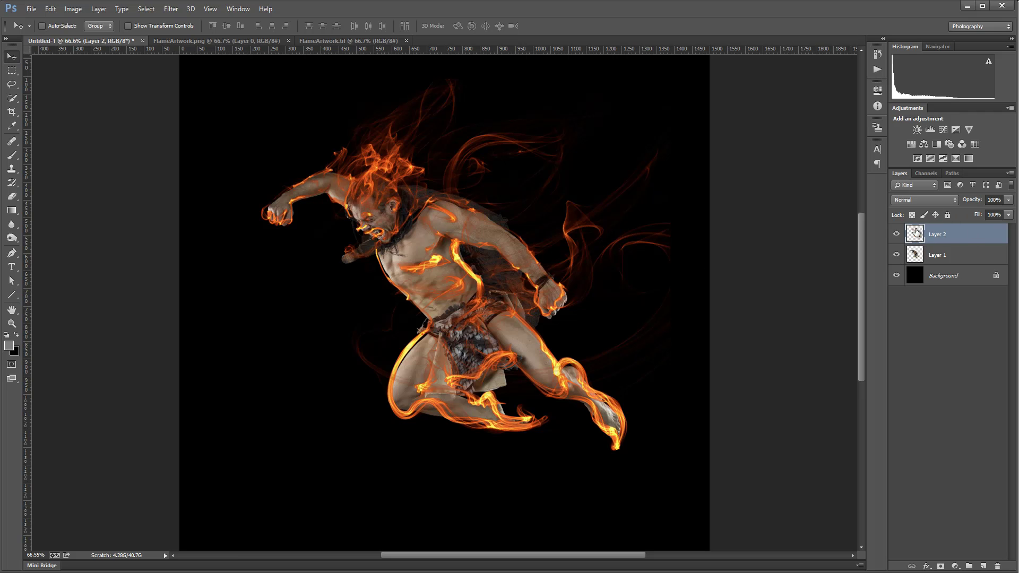
- Duplicate Layer 1 with the man's photo and hide the original
left_click(954, 257)
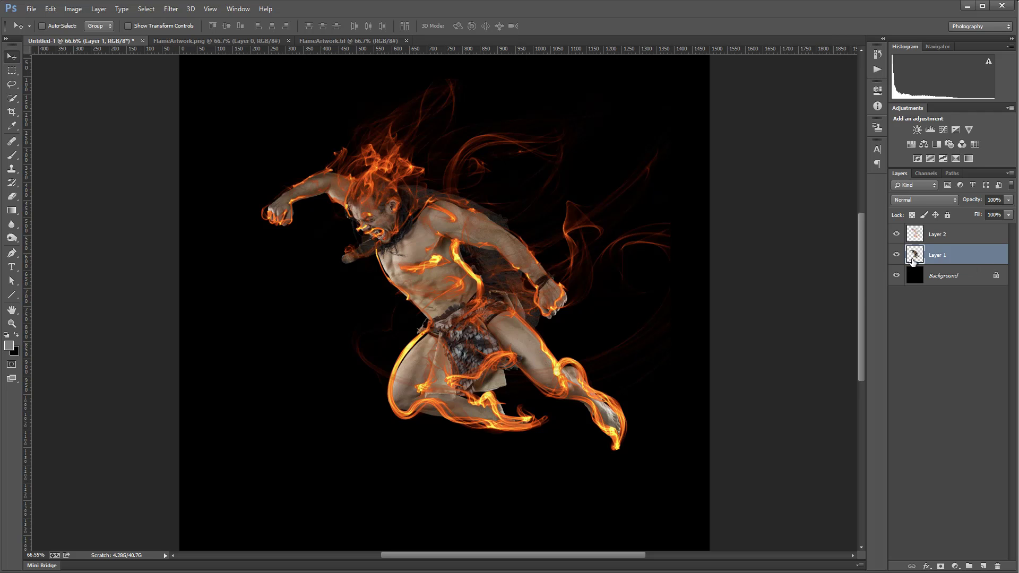
left_click_drag(914, 260, 914, 268)
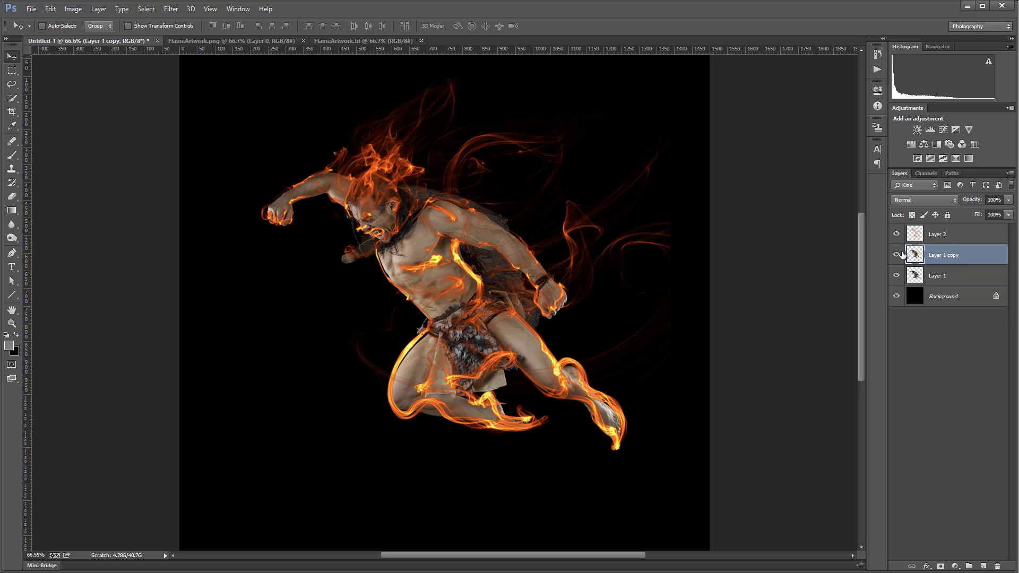
left_click(897, 276)
- Set the duplicated photo layer's blending mode to Hard Light
left_click(949, 199)
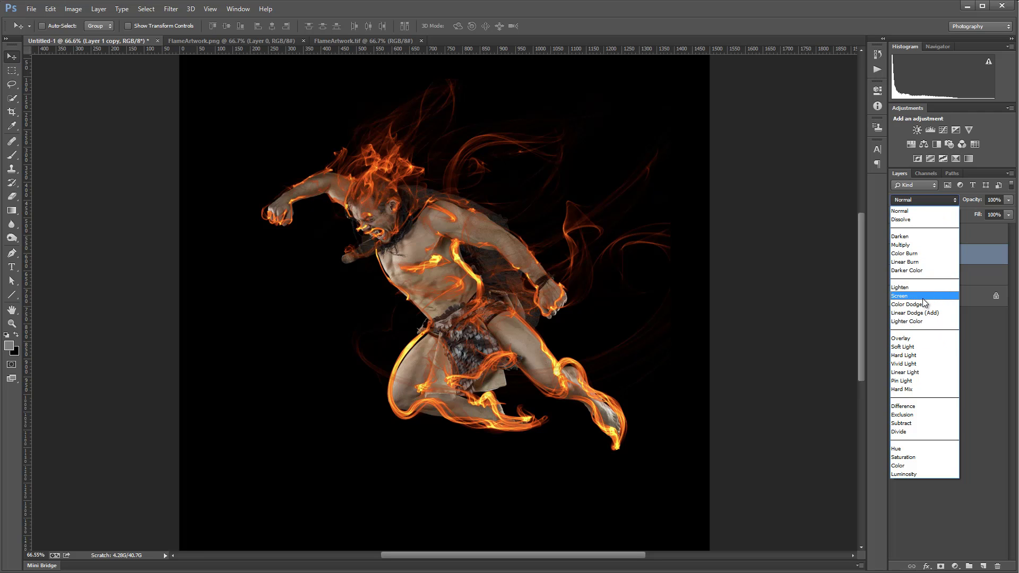
left_click(921, 360)
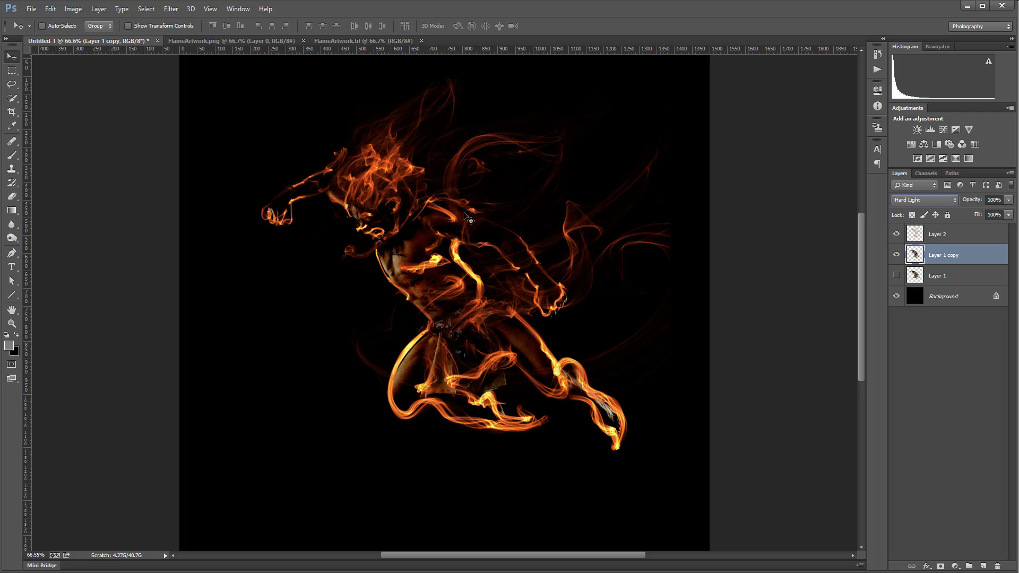
- Start the High Pass filter on the duplicated photo layer and compare the image with the filter preview off and on
left_click(171, 9)
mouse_move(227, 212)
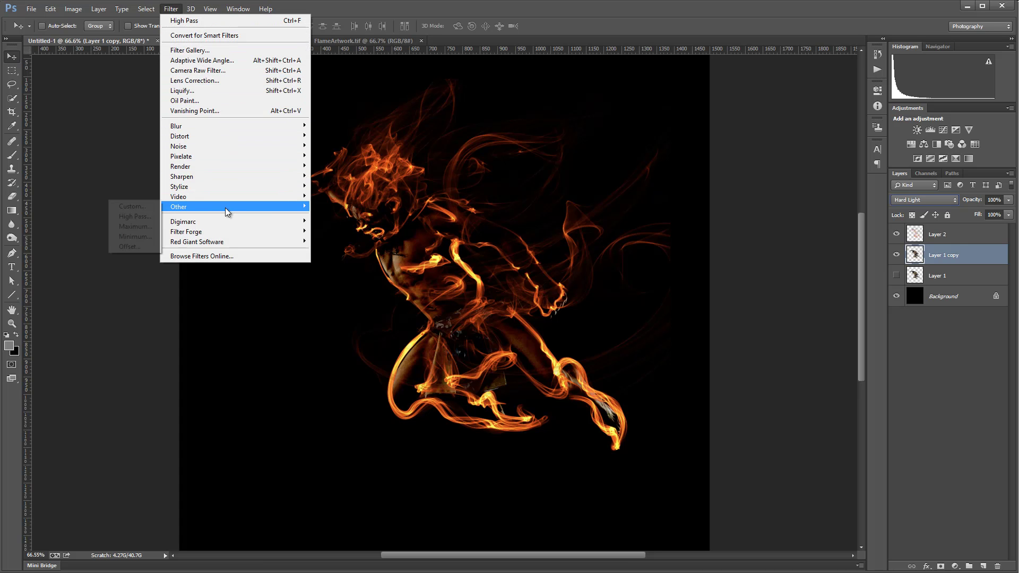
left_click(134, 216)
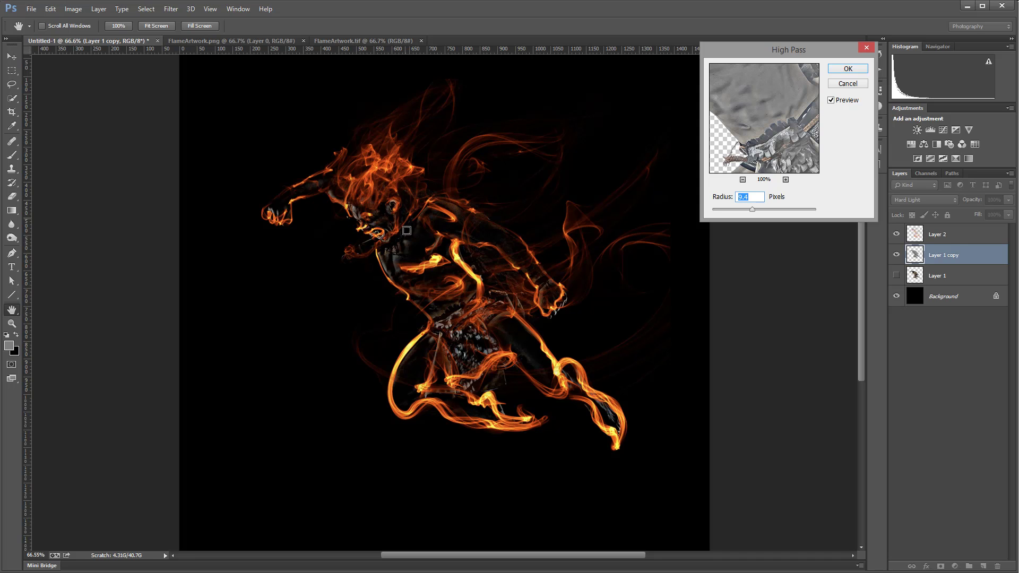
left_click(832, 101)
left_click(832, 100)
left_click(832, 101)
left_click(832, 101)
left_click(832, 100)
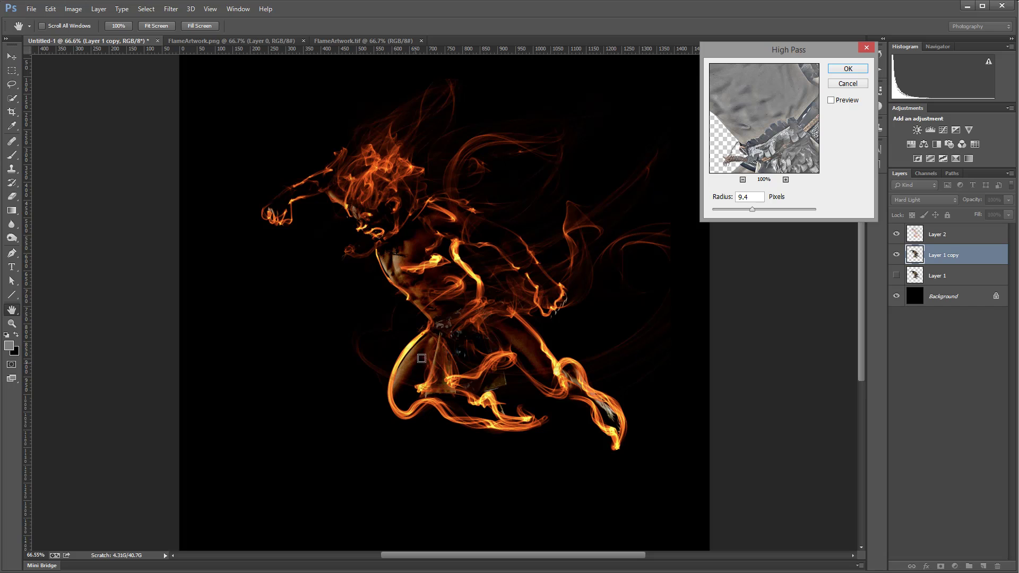
left_click(831, 100)
left_click(836, 99)
left_click(836, 100)
- Set the High Pass radius to about 14 pixels and apply the filter
mouse_move(751, 211)
left_mouse_down()
mouse_move(721, 212)
mouse_move(772, 212)
mouse_move(756, 210)
left_mouse_up()
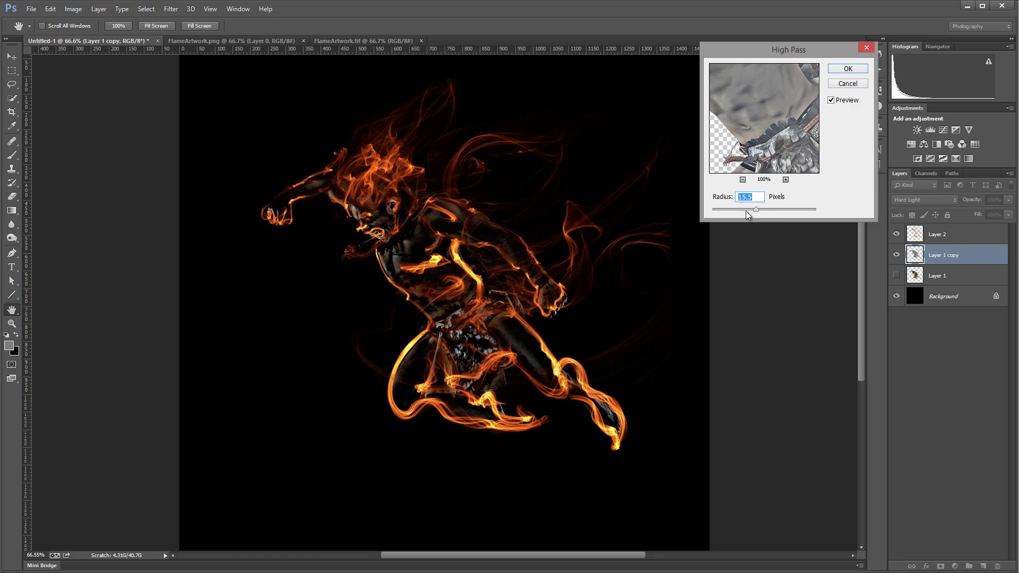
left_click_drag(753, 209, 756, 208)
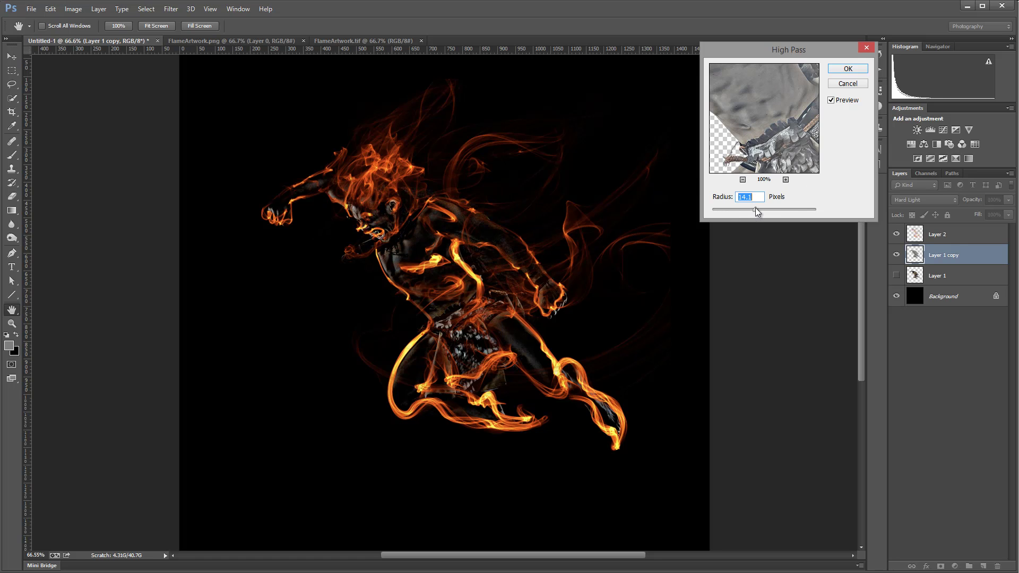
left_click(848, 69)
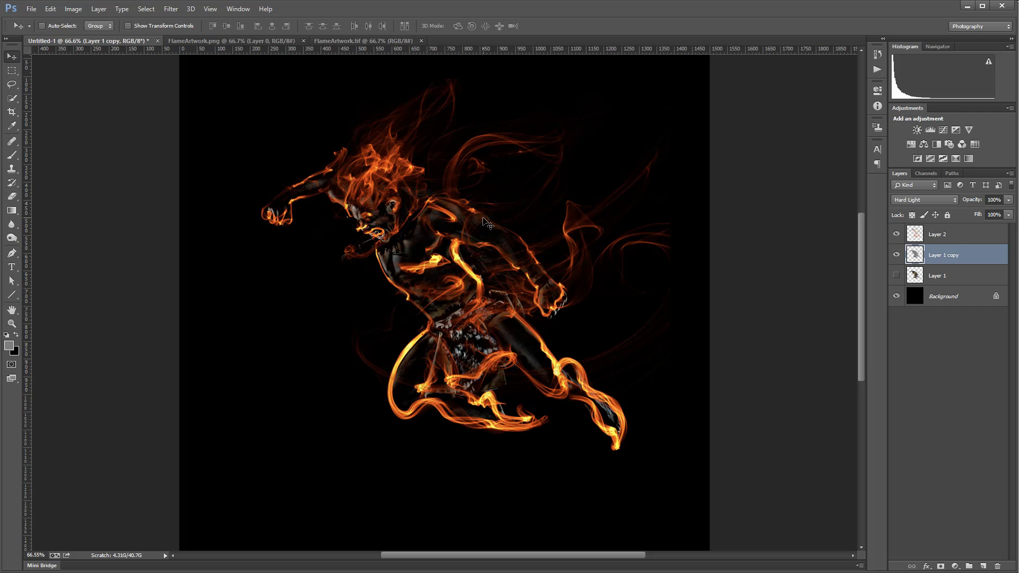
- Boost the contrast of the filtered photo layer with Levels, using input levels 46, 1.04 and 217
key("ctrl+l")
left_click_drag(779, 215, 765, 214)
left_click_drag(644, 216, 665, 215)
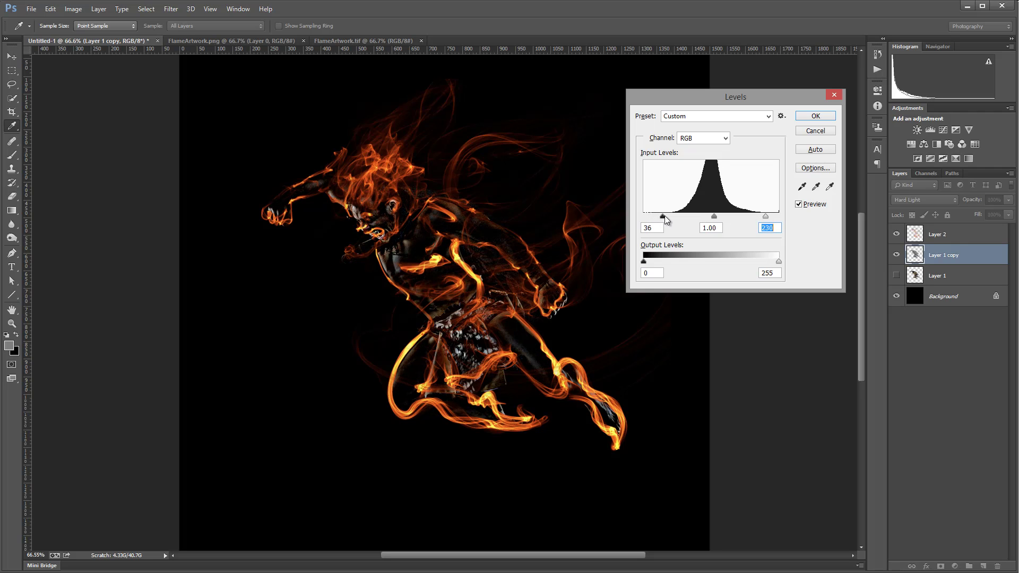
mouse_move(766, 216)
left_mouse_down()
mouse_move(668, 215)
mouse_move(761, 218)
left_mouse_up()
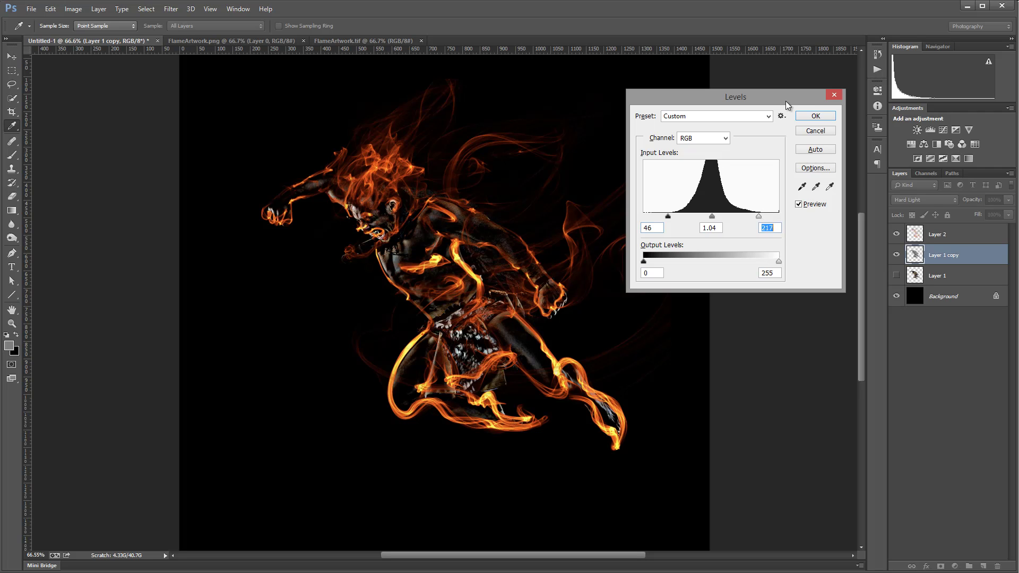
left_click(820, 114)
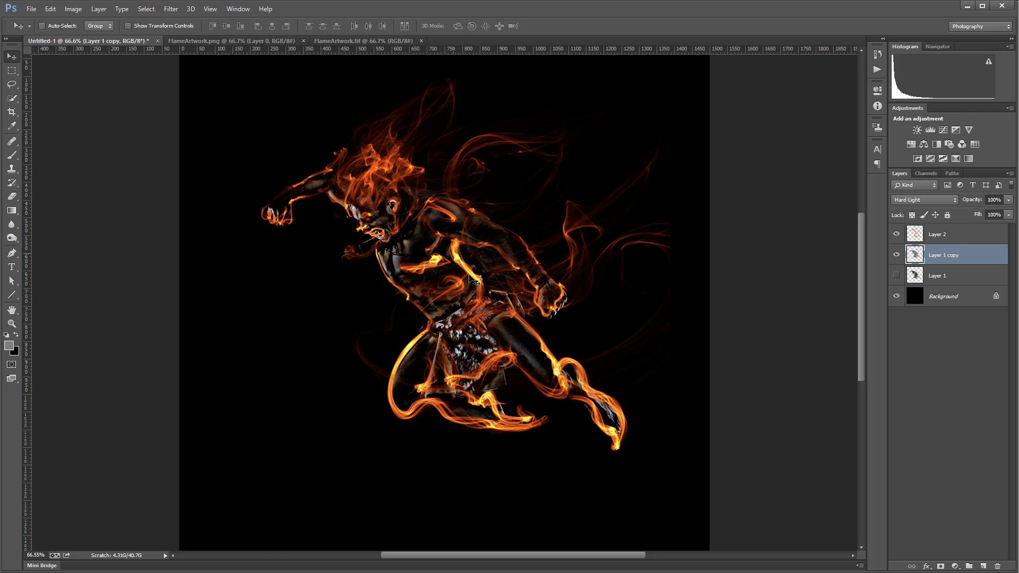
- Try colorizing the filtered photo layer with Hue/Saturation at a lightness of -20
left_click(77, 9)
mouse_move(88, 39)
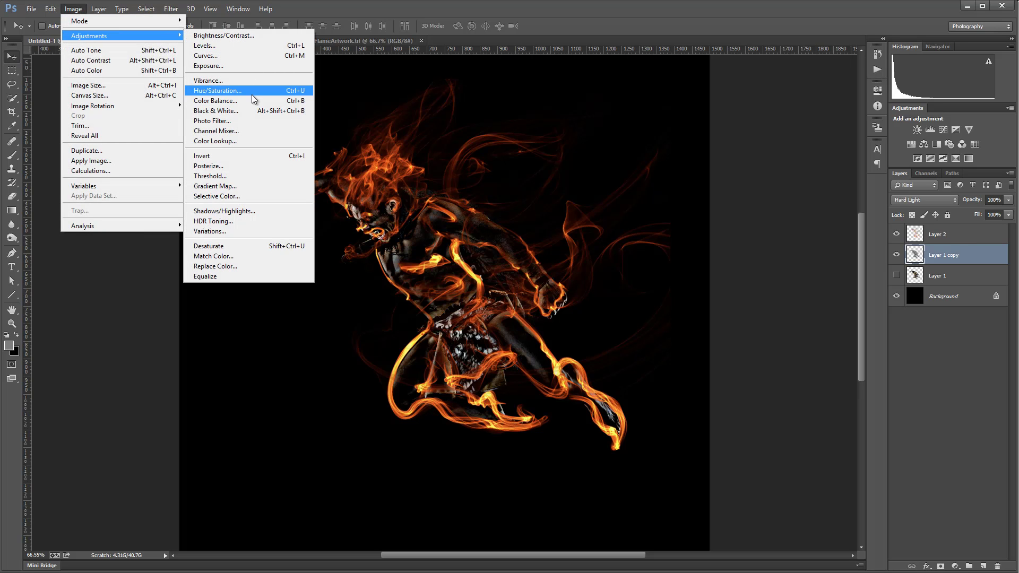
left_click(296, 91)
left_click(841, 257)
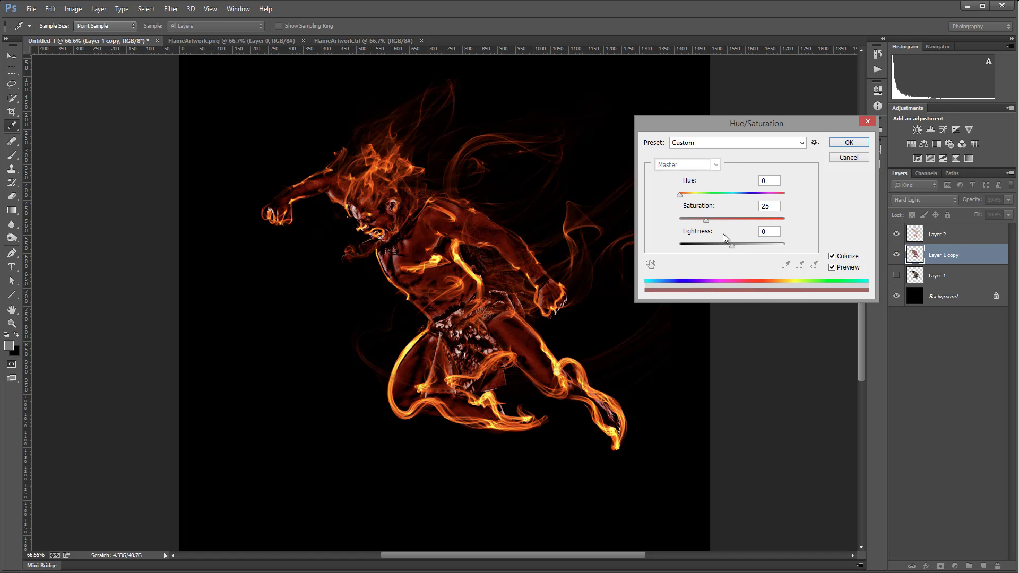
left_click_drag(732, 246, 712, 219)
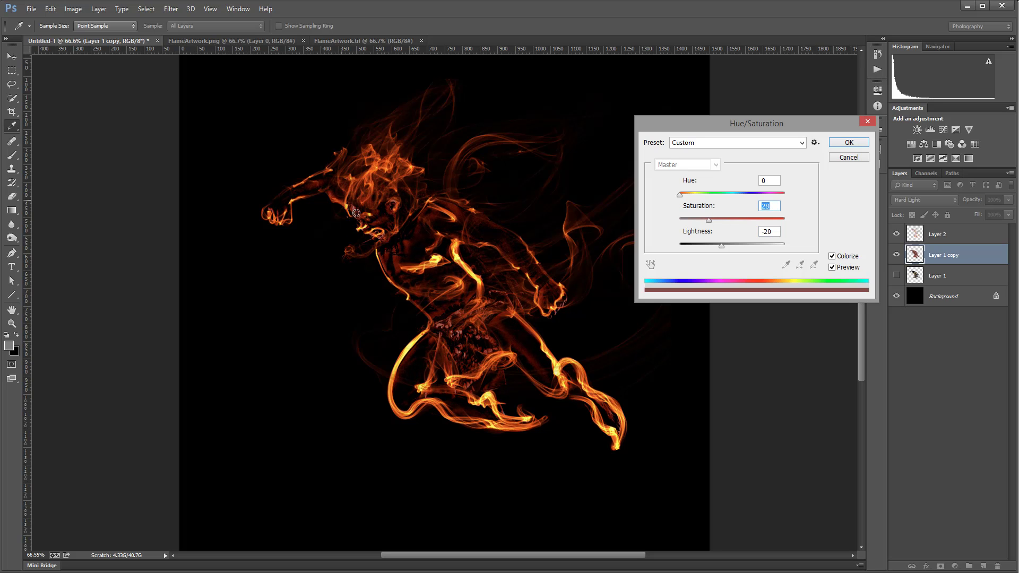
left_click(849, 142)
key("v")
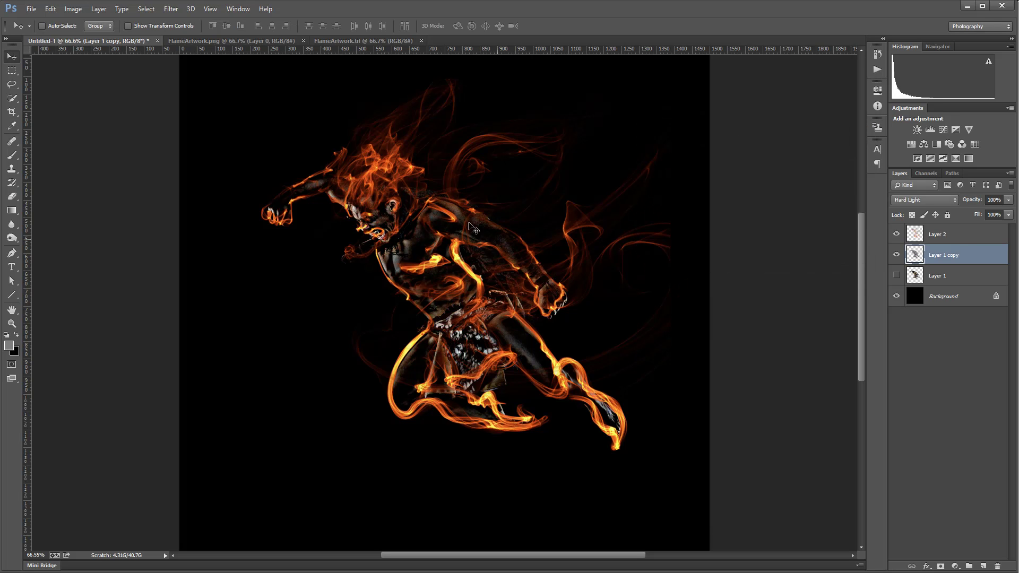
- Try converting the filtered photo layer to black and white with Reds at 30% and Yellows at 70%
left_click(73, 9)
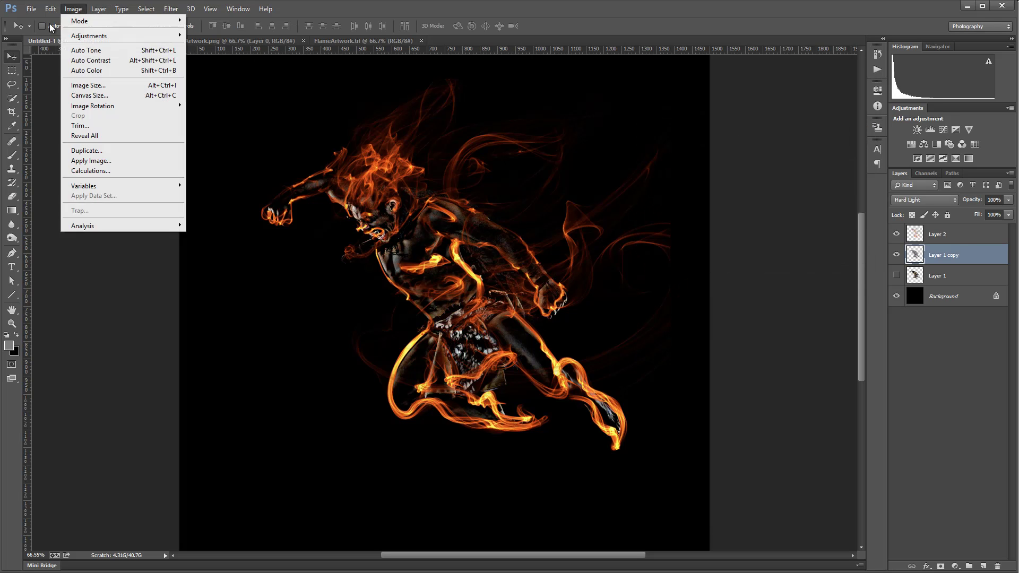
mouse_move(101, 37)
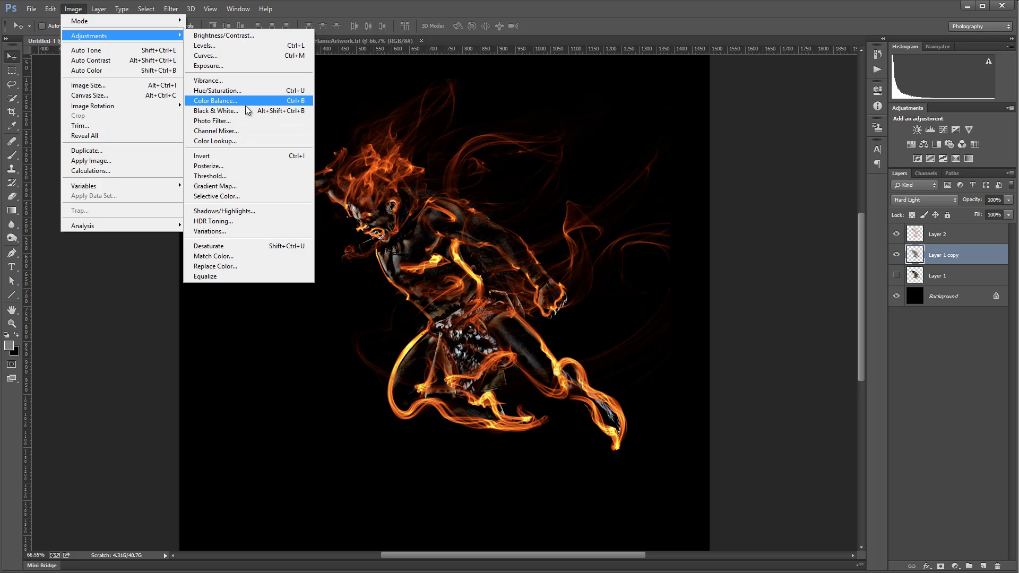
left_click(248, 111)
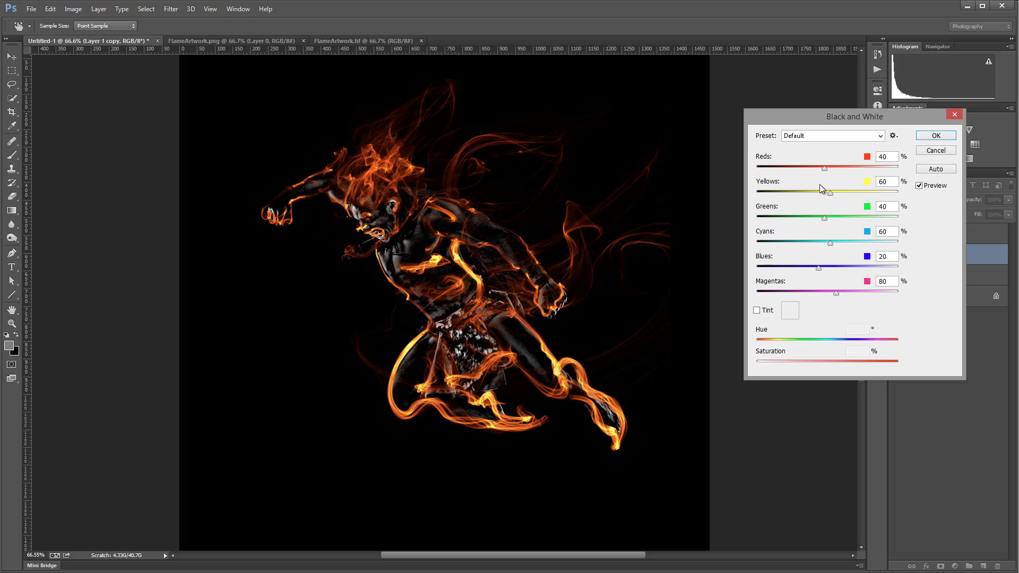
left_click_drag(839, 170, 886, 195)
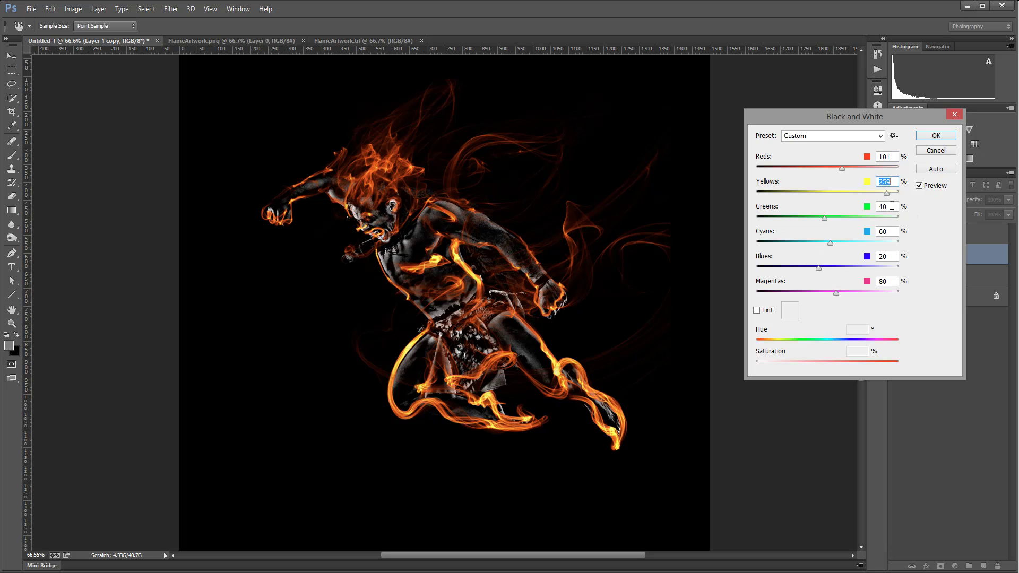
left_click_drag(886, 193, 822, 165)
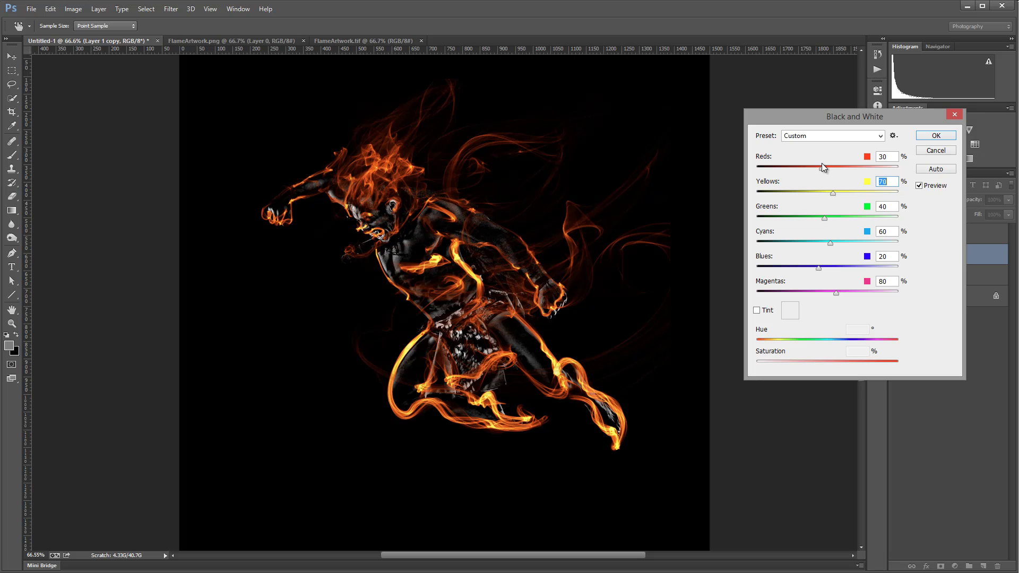
left_click(936, 136)
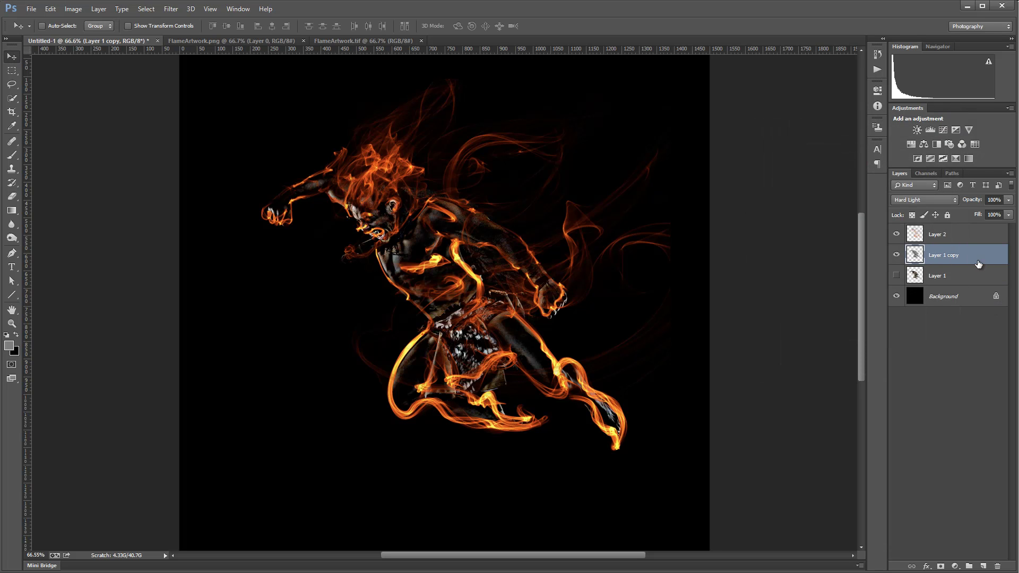
- Duplicate the filtered photo layer, Layer 1 copy, and hide the layer it was copied from
key("ctrl+j")
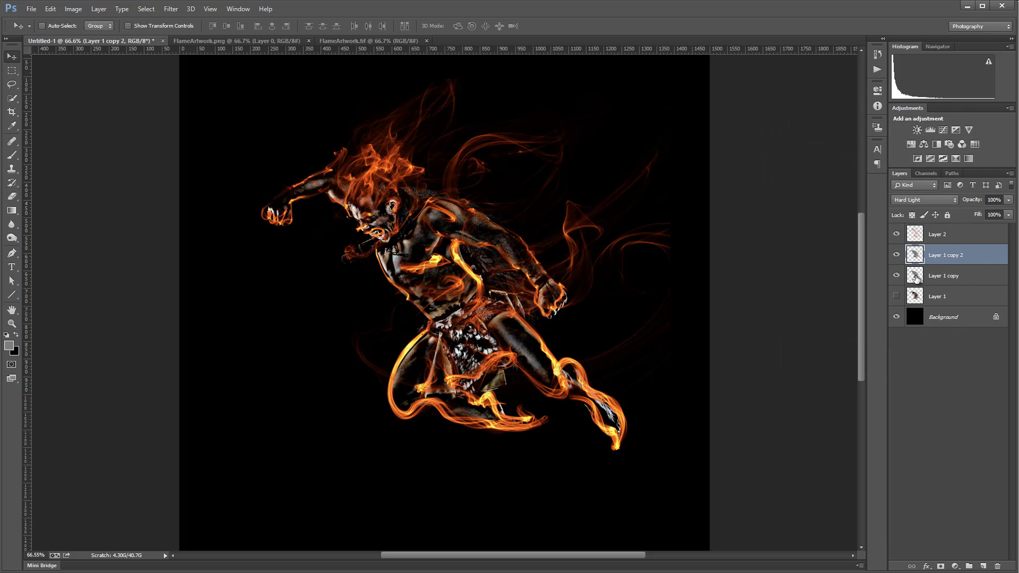
left_click(897, 276)
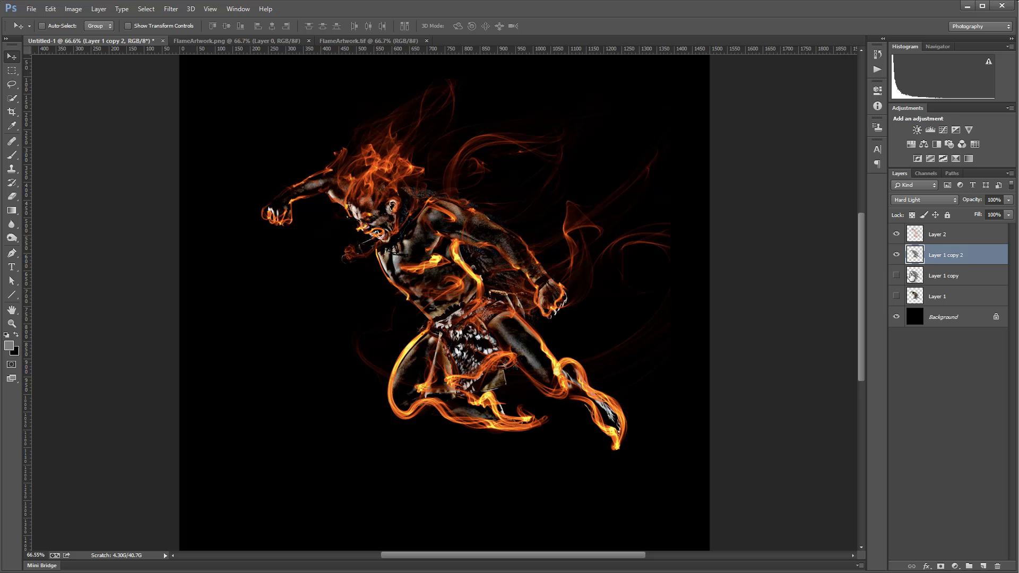
- Convert Layer 1 copy 2 to black and white, setting Reds to 103% and adjusting Yellows
left_click(73, 9)
mouse_move(106, 31)
left_click(233, 111)
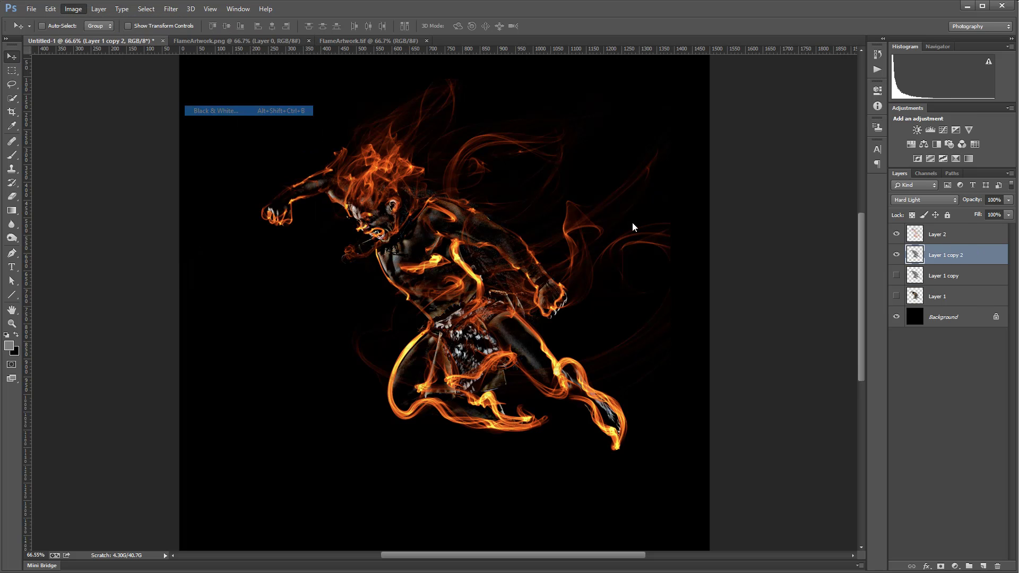
left_click_drag(827, 167, 856, 194)
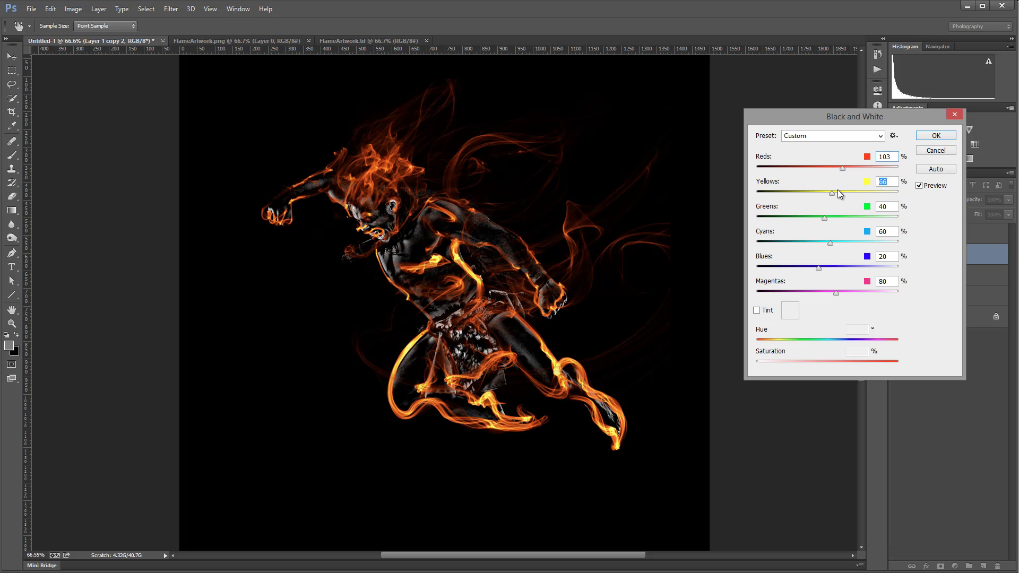
left_click(934, 136)
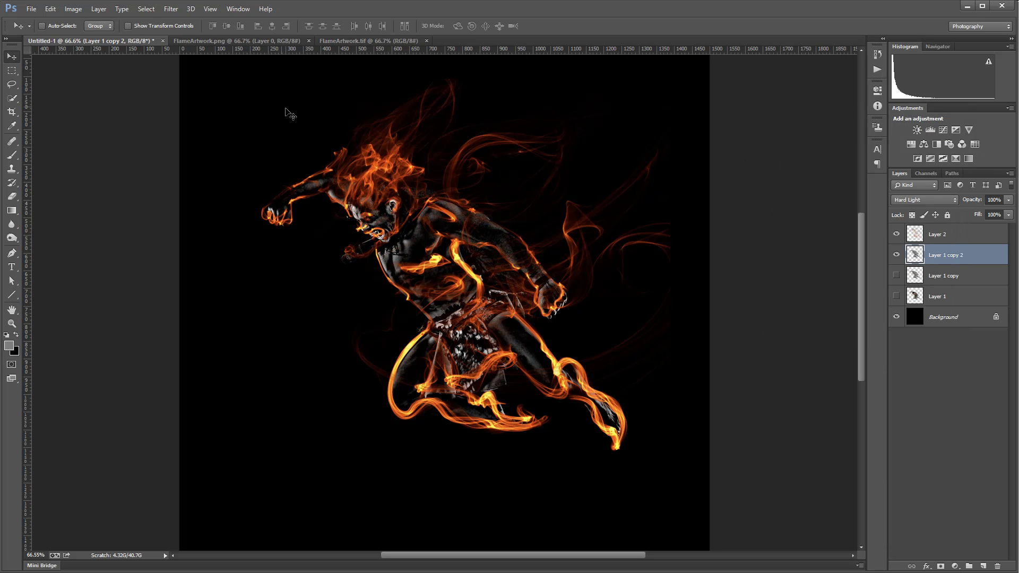
- Colorize Layer 1 copy 2 red with Hue/Saturation, using hue 0 and lightness -16, and fine-tune its saturation
left_click(71, 11)
mouse_move(93, 38)
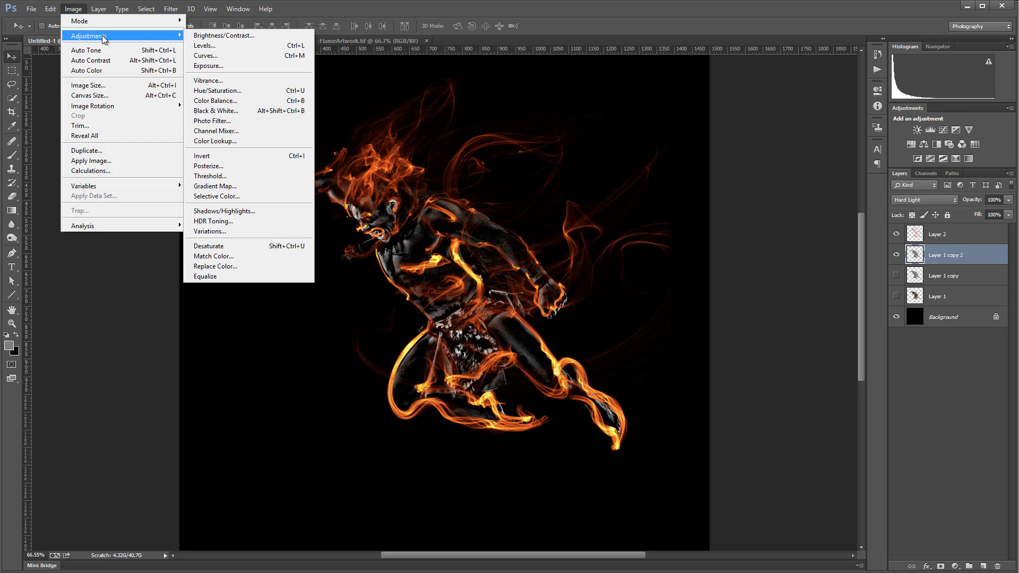
left_click(269, 91)
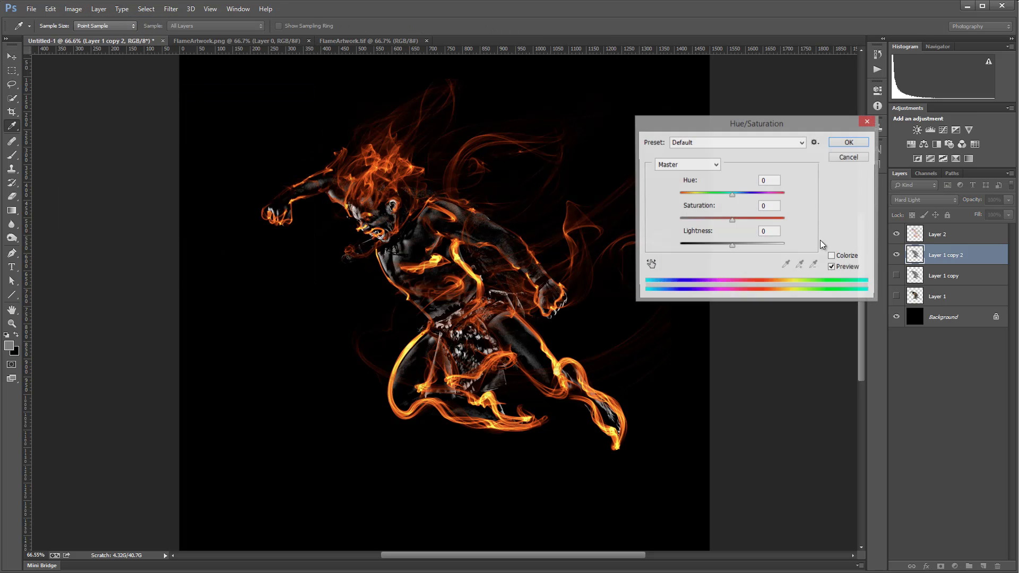
left_click(848, 256)
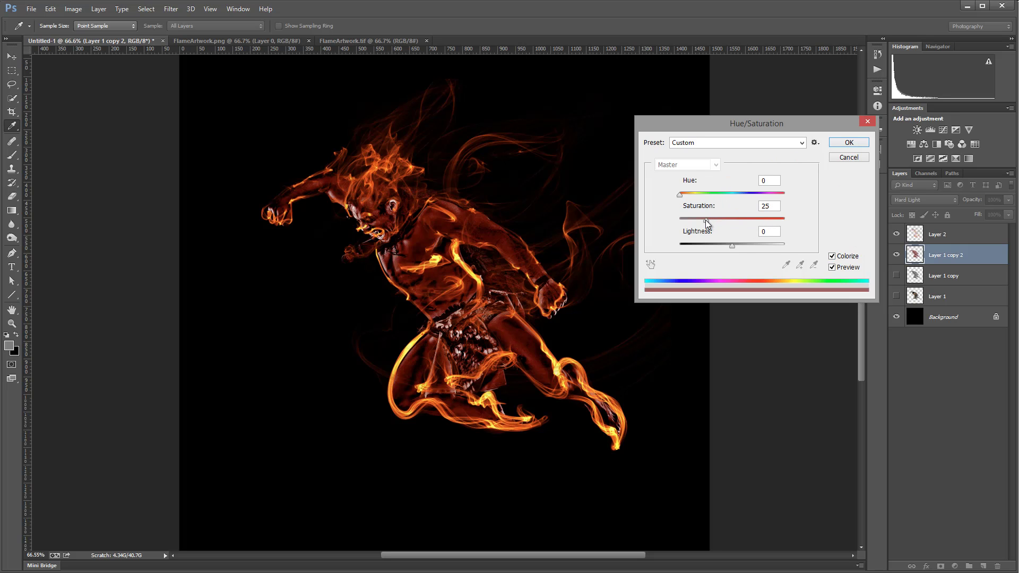
mouse_move(734, 246)
left_mouse_down()
mouse_move(709, 246)
mouse_move(722, 247)
left_mouse_up()
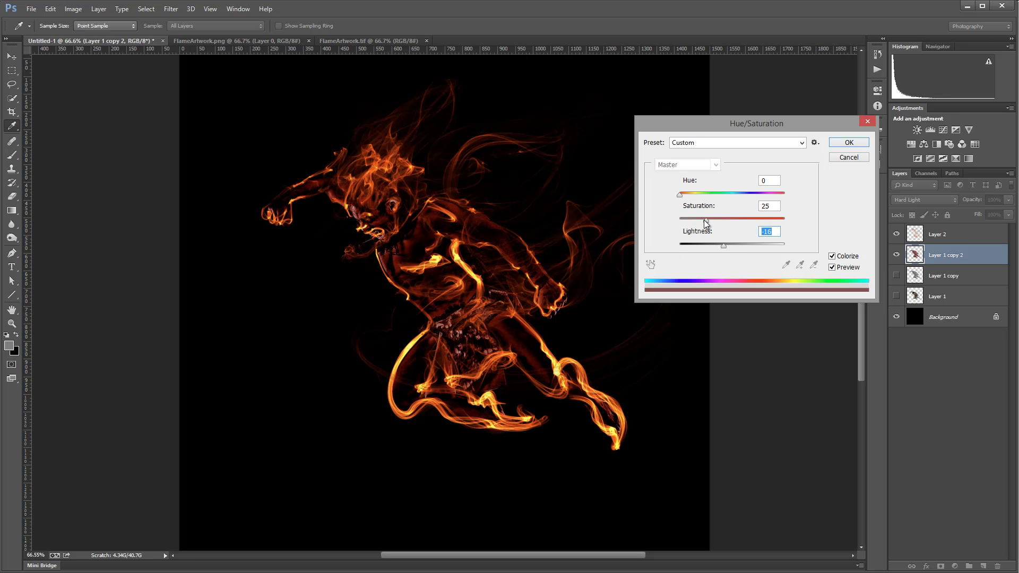
left_click_drag(706, 220, 696, 220)
left_click_drag(747, 221, 703, 224)
left_click(861, 142)
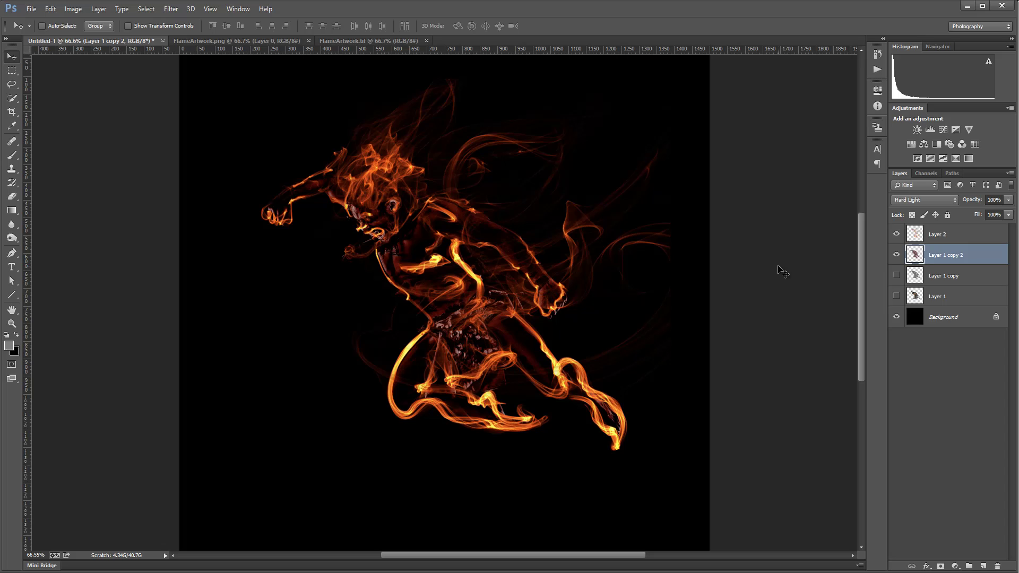
- Add a layer mask to Layer 1 copy 2 and brush black at 10% opacity over the man's loincloth to fade it
left_click(941, 566)
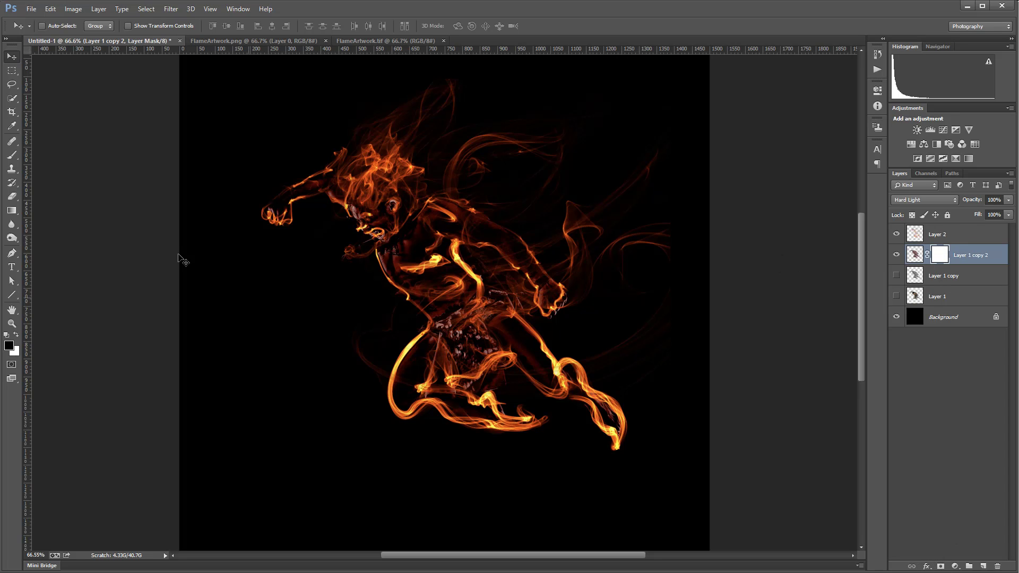
left_click(11, 155)
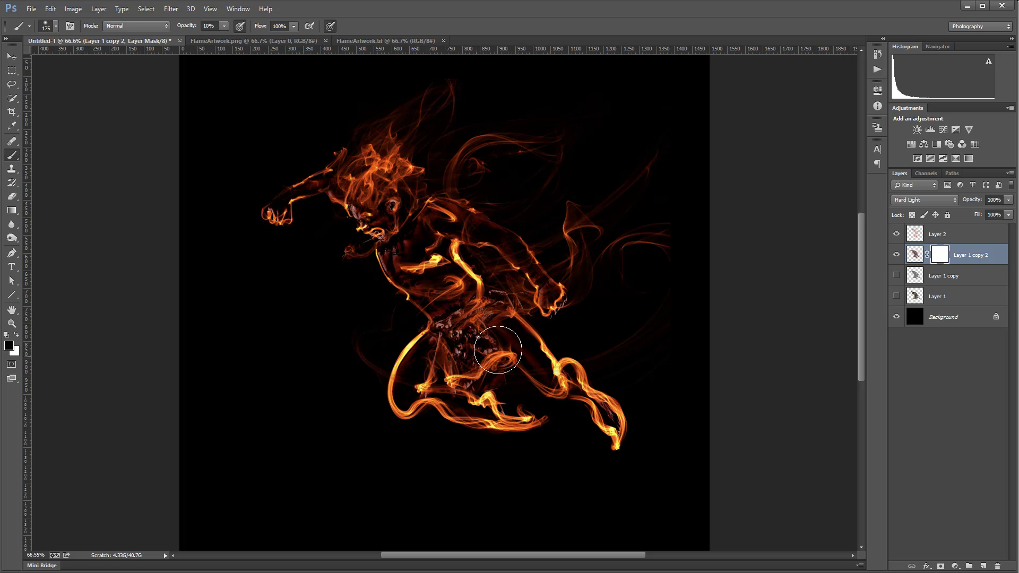
mouse_move(487, 332)
left_mouse_down()
mouse_move(468, 344)
mouse_move(458, 334)
mouse_move(488, 335)
left_mouse_up()
mouse_move(461, 357)
left_mouse_down()
mouse_move(466, 330)
mouse_move(471, 342)
mouse_move(455, 331)
left_mouse_up()
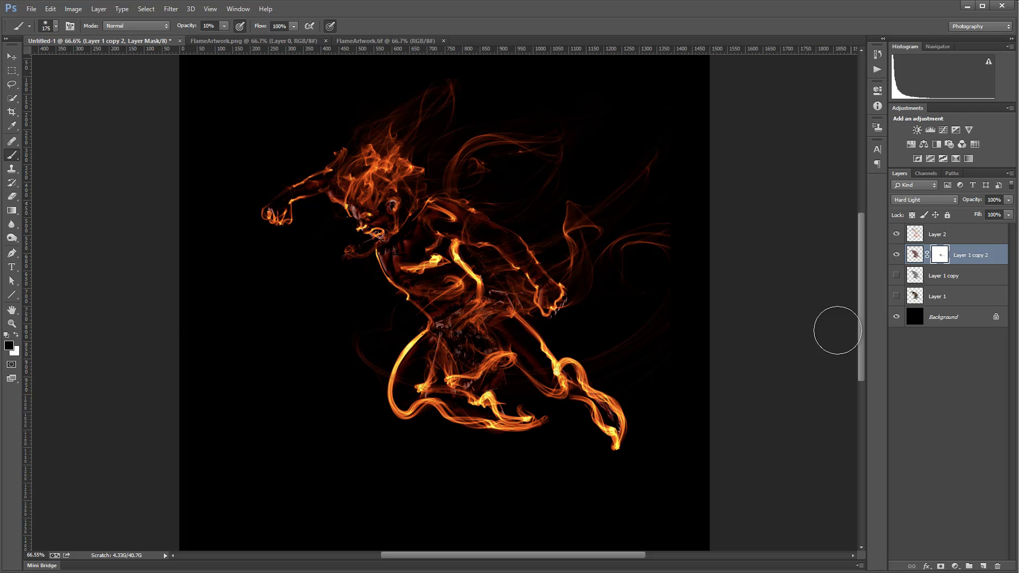
- Inspect the layer mask of Layer 1 copy 2 on its own, then return to the composite image
left_click(939, 258, "alt")
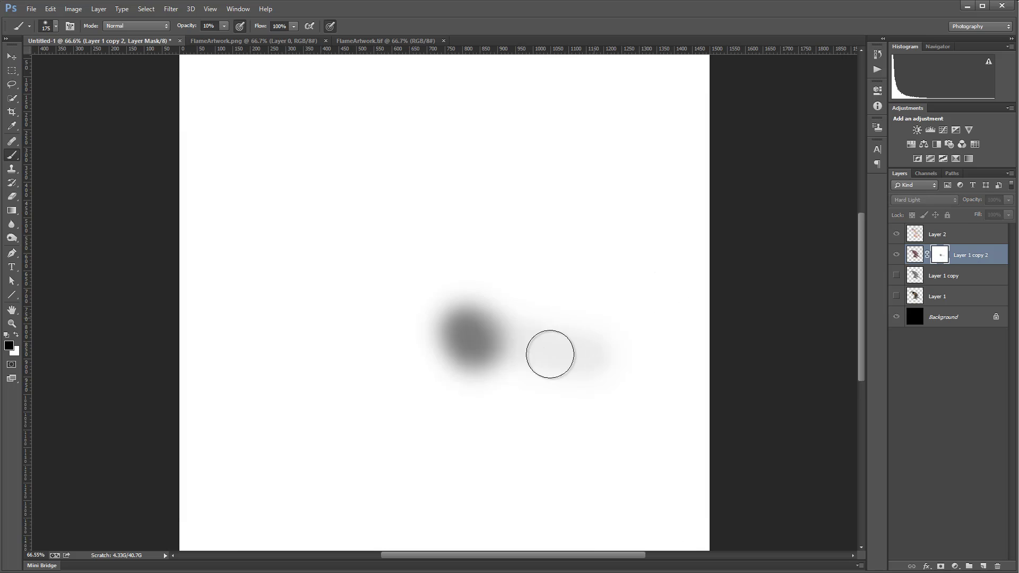
left_click(939, 259, "alt")
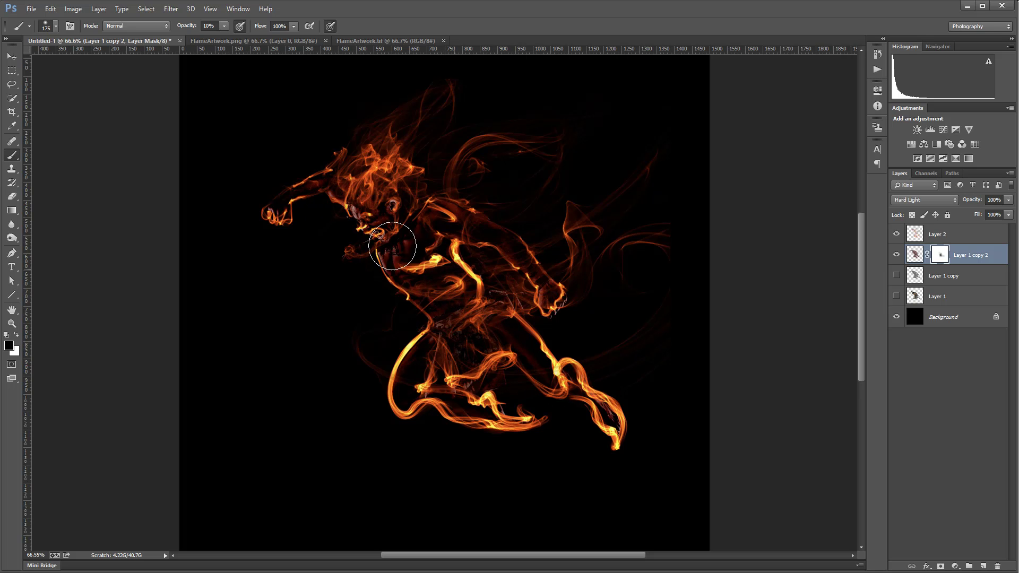
scroll(376, 204, "up", 3)
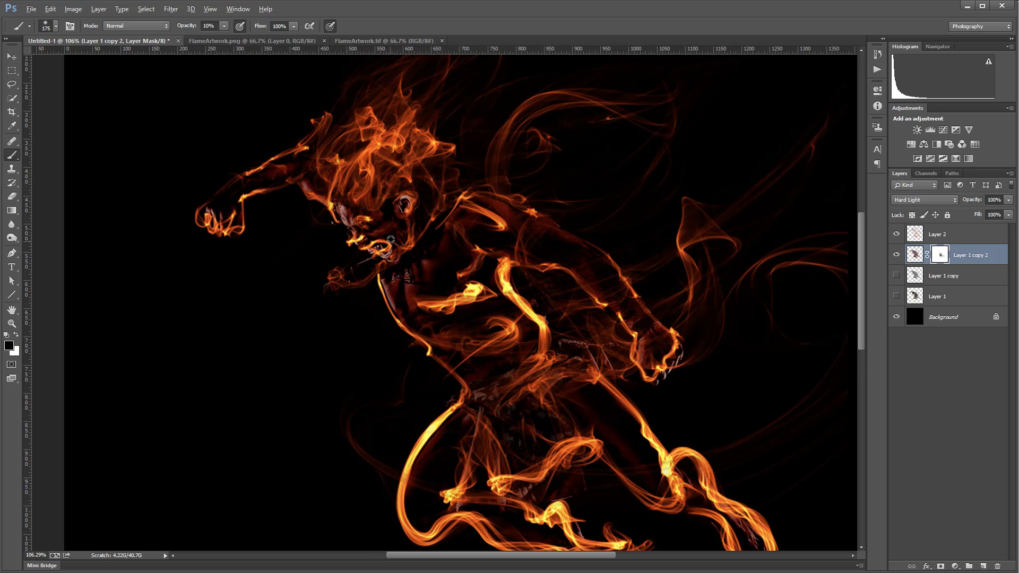
- Brush black at 10% opacity over the man's waist on the mask of Layer 1 copy 2 to fade it further
scroll(480, 286, "down", 2)
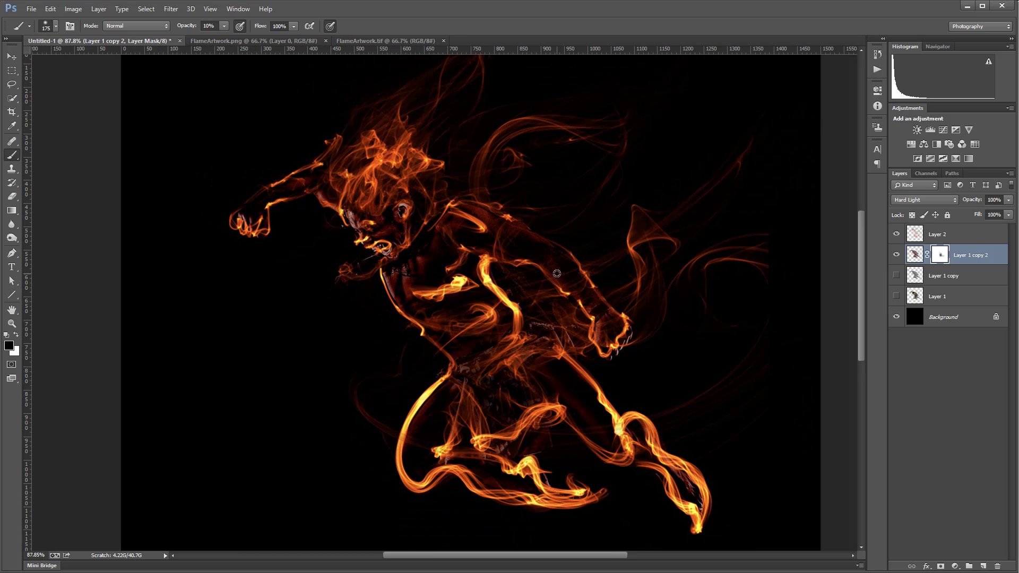
scroll(557, 274, "down", 2)
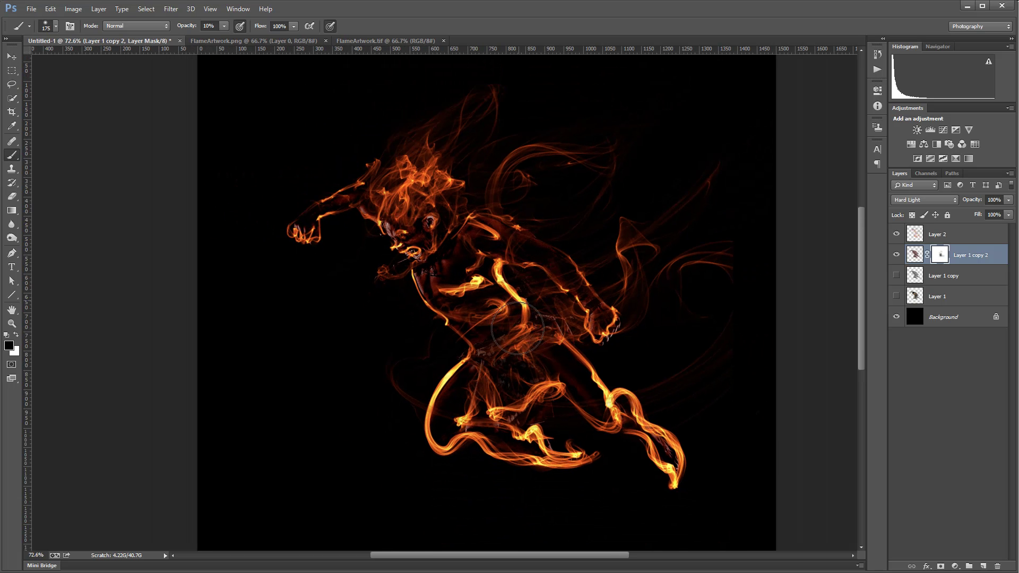
mouse_move(518, 328)
left_mouse_down()
mouse_move(528, 329)
mouse_move(523, 342)
mouse_move(495, 341)
left_mouse_up()
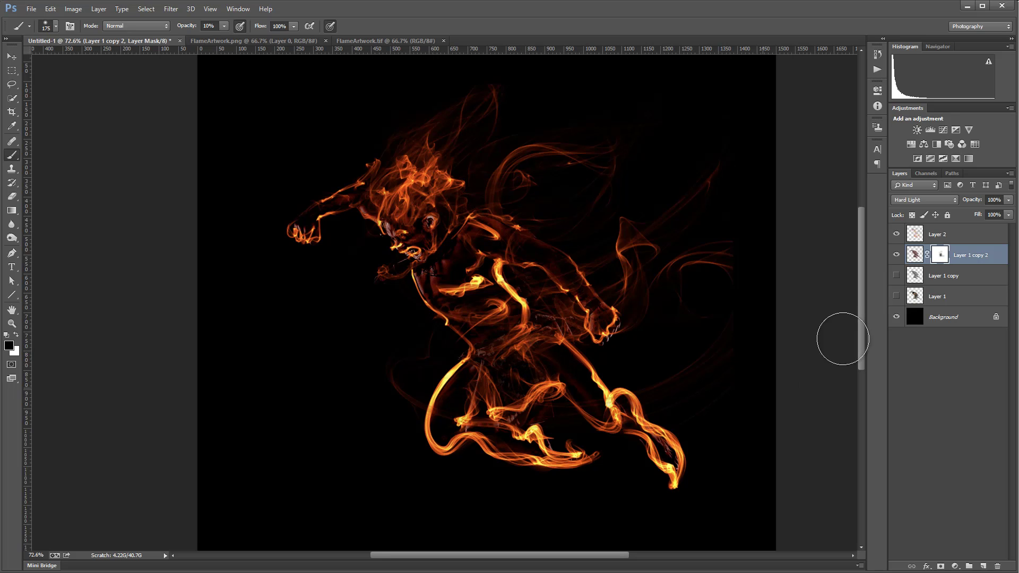
- Show Layer 1 copy, try reducing its fill to 19%, and return the fill to 100%
left_click(897, 275)
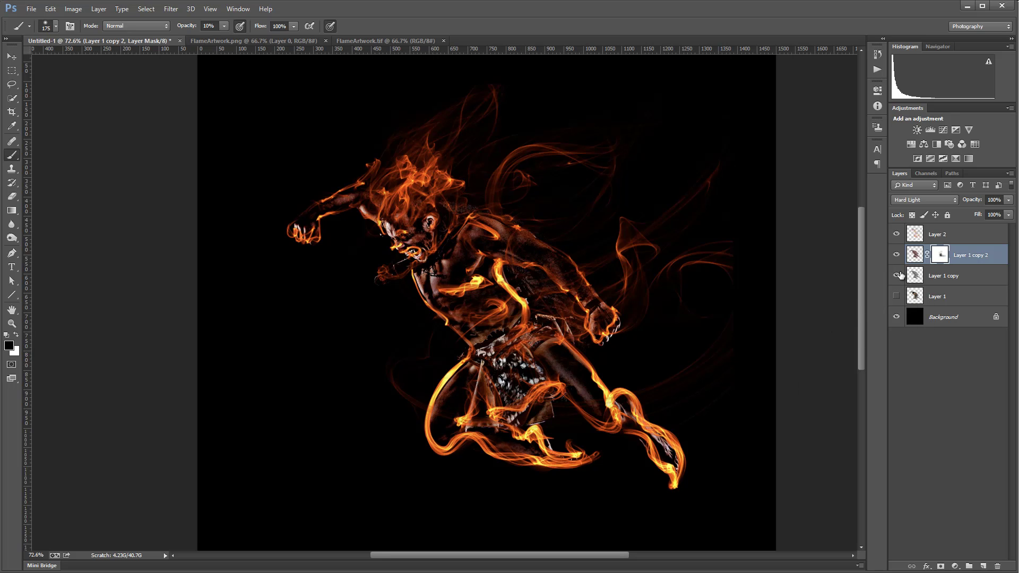
left_click(937, 276)
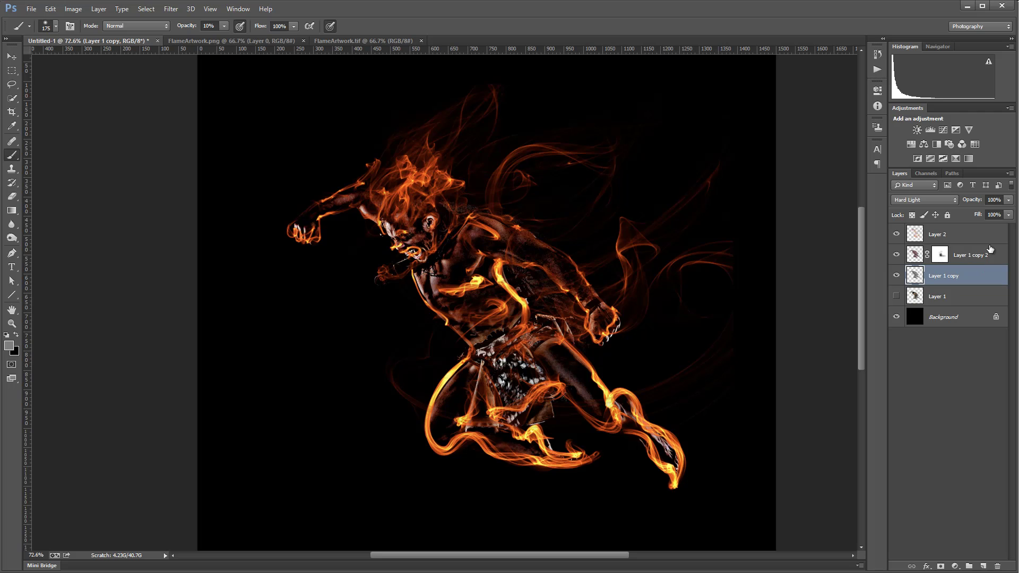
left_click(1008, 215)
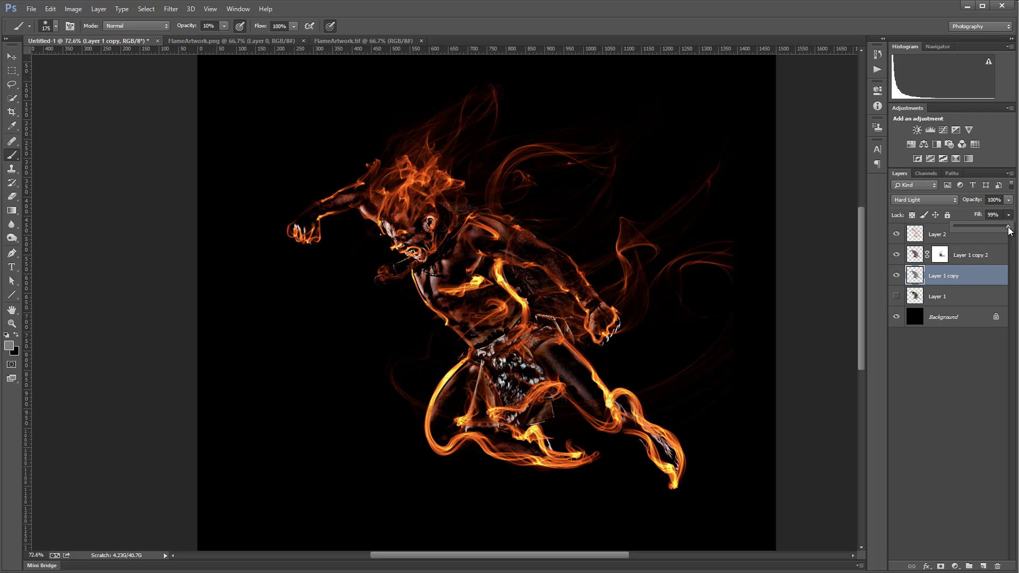
mouse_move(954, 226)
left_mouse_down()
mouse_move(986, 227)
mouse_move(964, 225)
left_mouse_up()
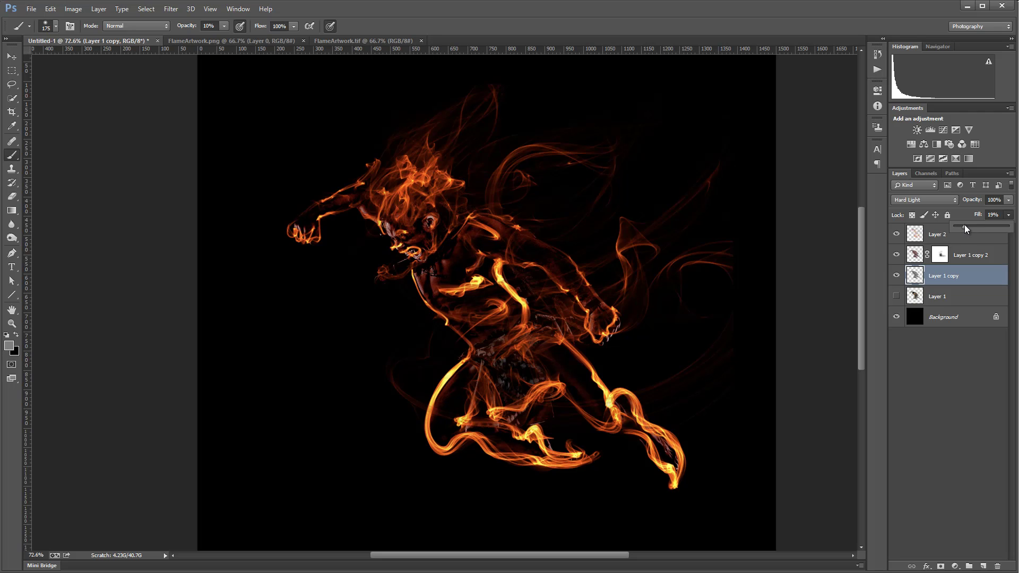
left_click_drag(974, 223, 1009, 226)
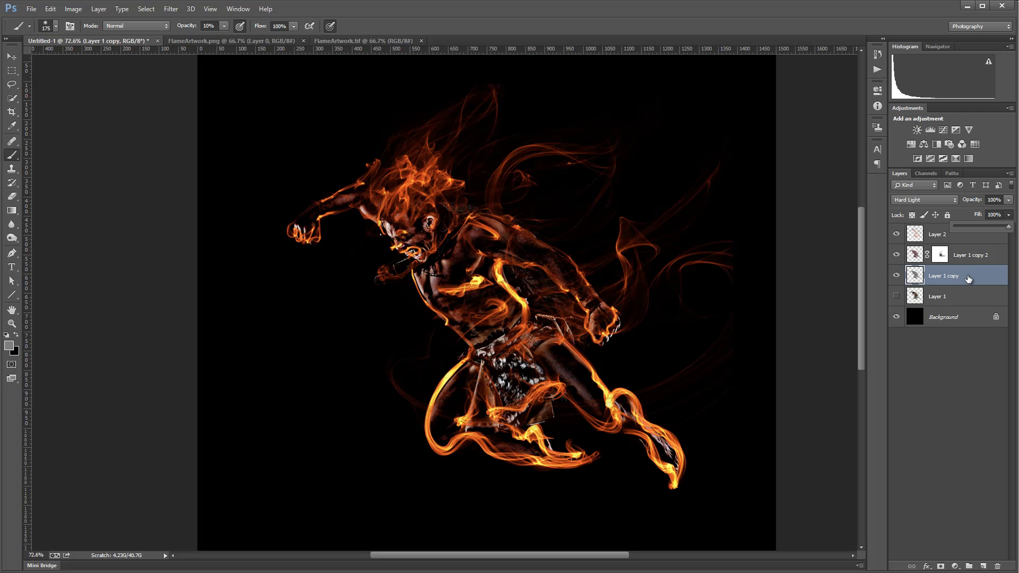
- Move Layer 1 copy directly above Layer 1 copy 2 in the layer stack and hide it
left_click_drag(968, 279, 950, 249)
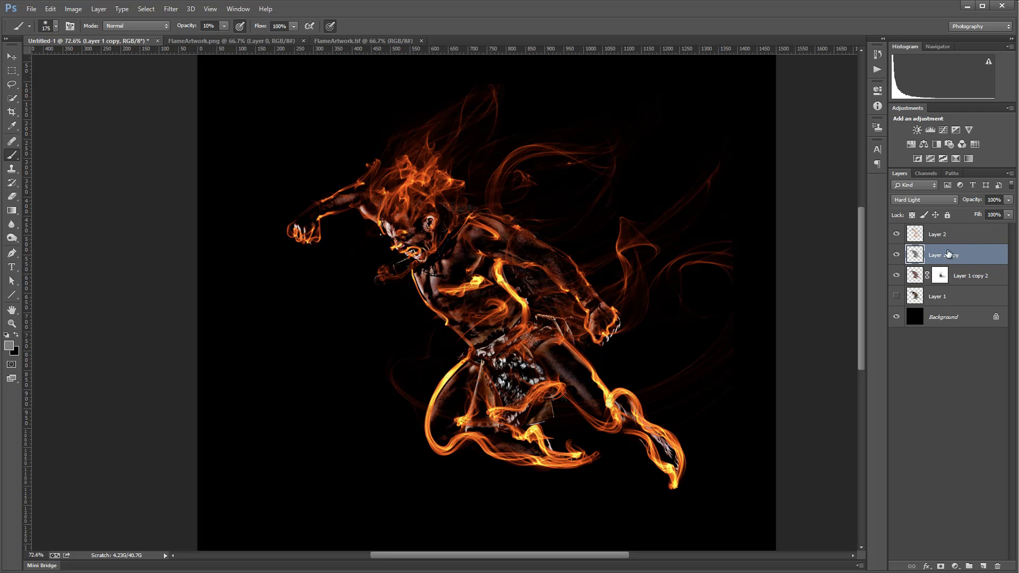
left_click(896, 254)
left_click(896, 255)
left_click(896, 255)
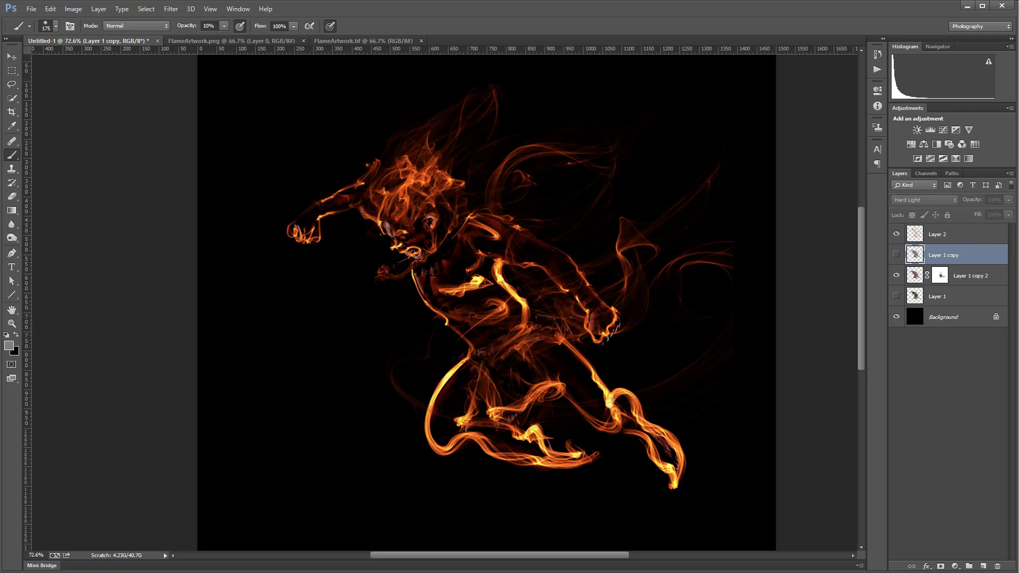
- Compare the composite image with Layer 1 copy 2 hidden and shown
left_click(982, 280)
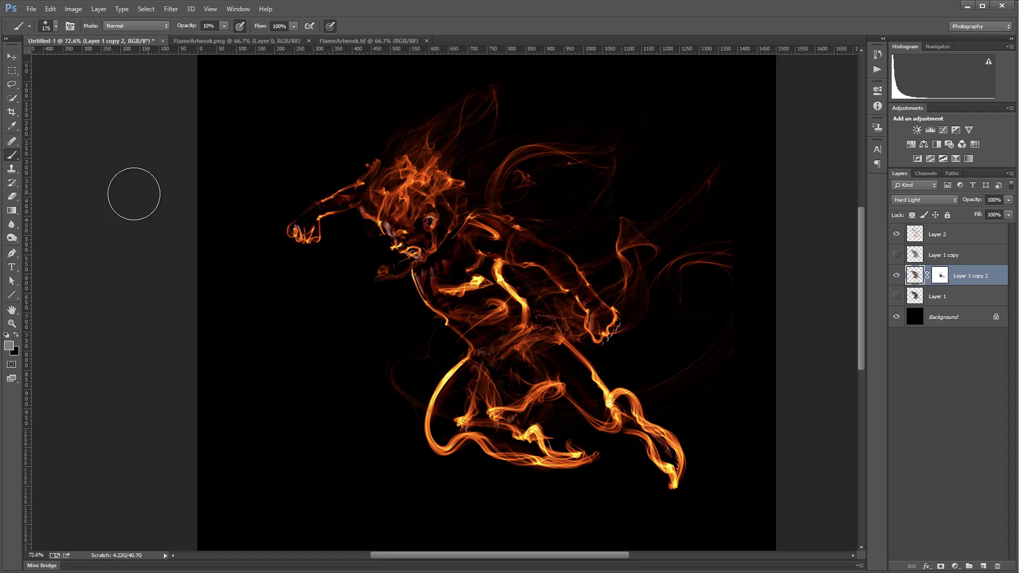
key("v")
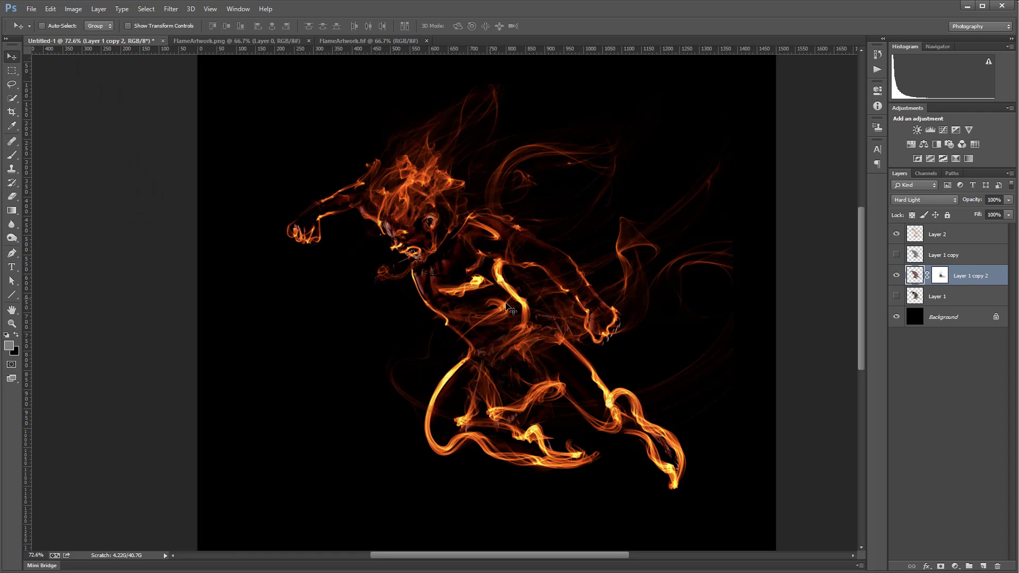
key("ctrl+minus")
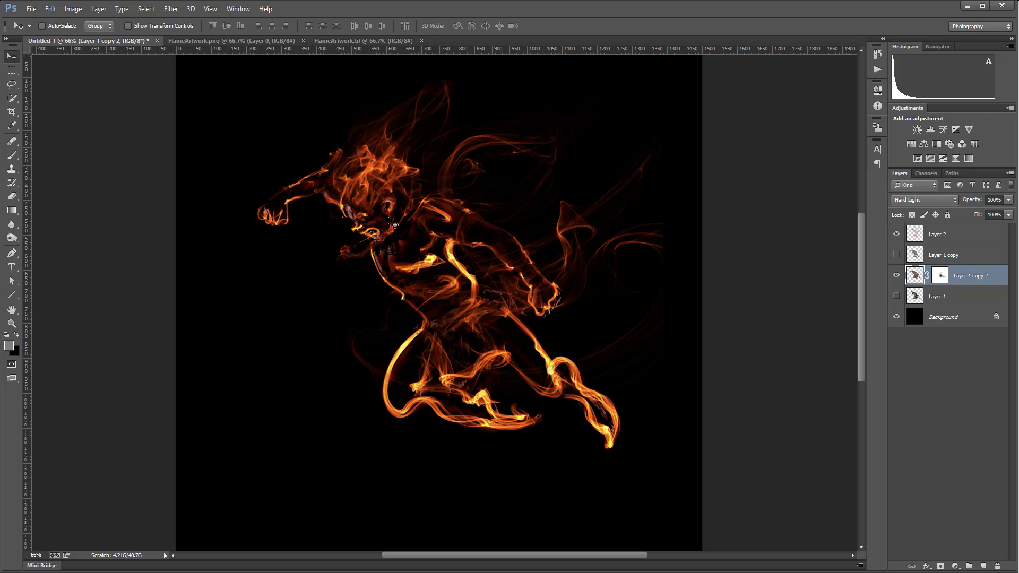
left_click(896, 276)
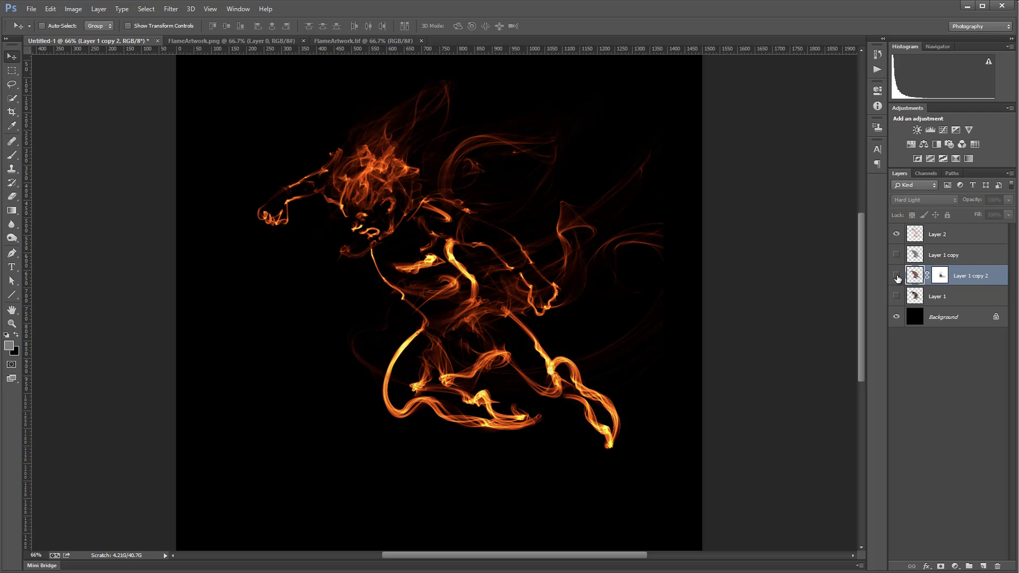
left_click(897, 276)
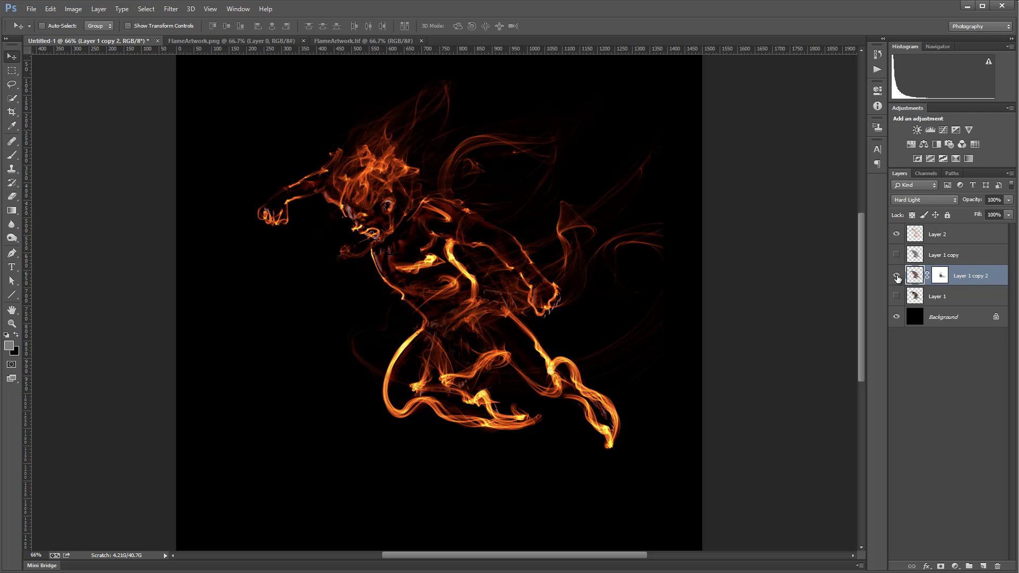
- Hide Layer 2 and copy the flame image from FlameArtwork.tif into Untitled-1 as a layer above Layer 1 copy 2
left_click(896, 235)
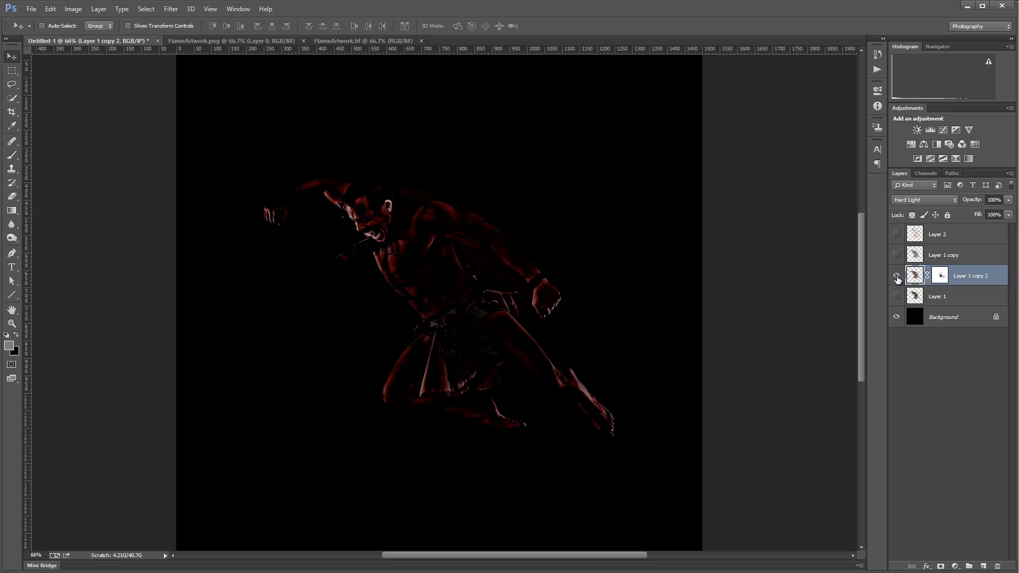
left_click(343, 41)
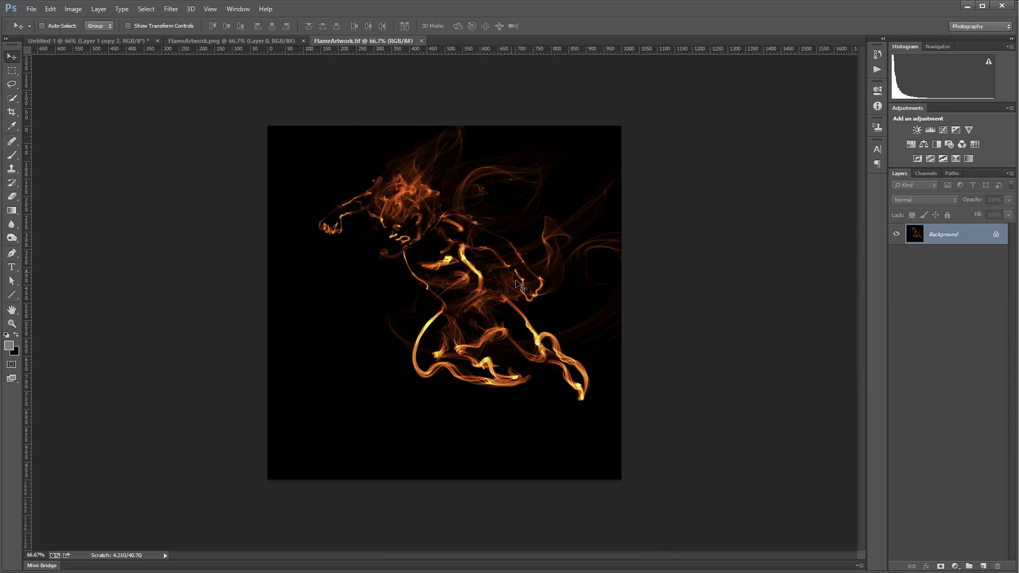
left_click(422, 180)
left_click(505, 221)
key("ctrl+j")
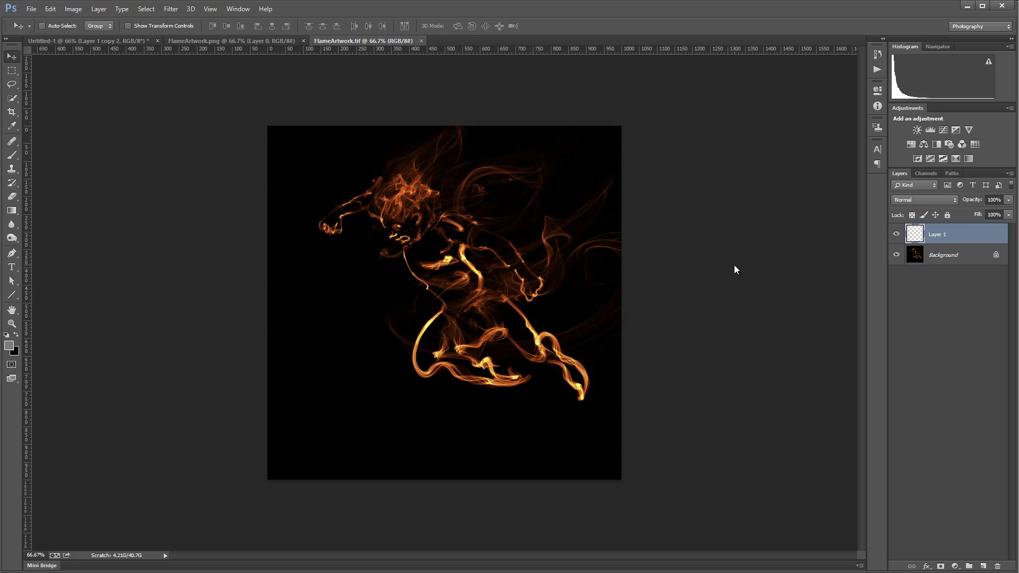
left_click(97, 39)
left_click_drag(114, 65, 441, 242)
left_click_drag(366, 211, 479, 284)
- Try Soft Light on Layer 3, settle on the Screen blend mode, and shift its flames onto the man's face
left_click(941, 199)
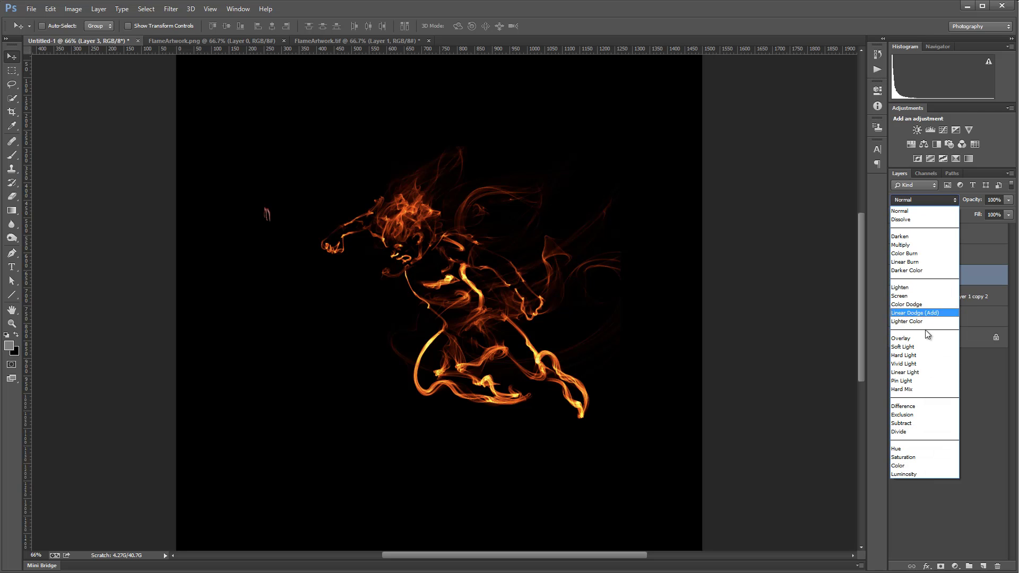
left_click(924, 347)
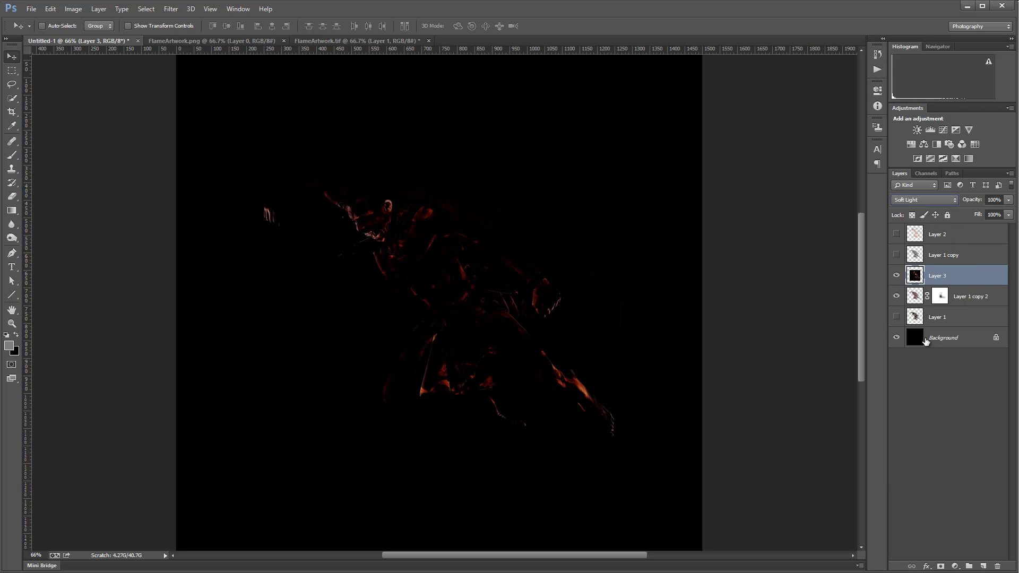
left_click(944, 200)
left_click(933, 296)
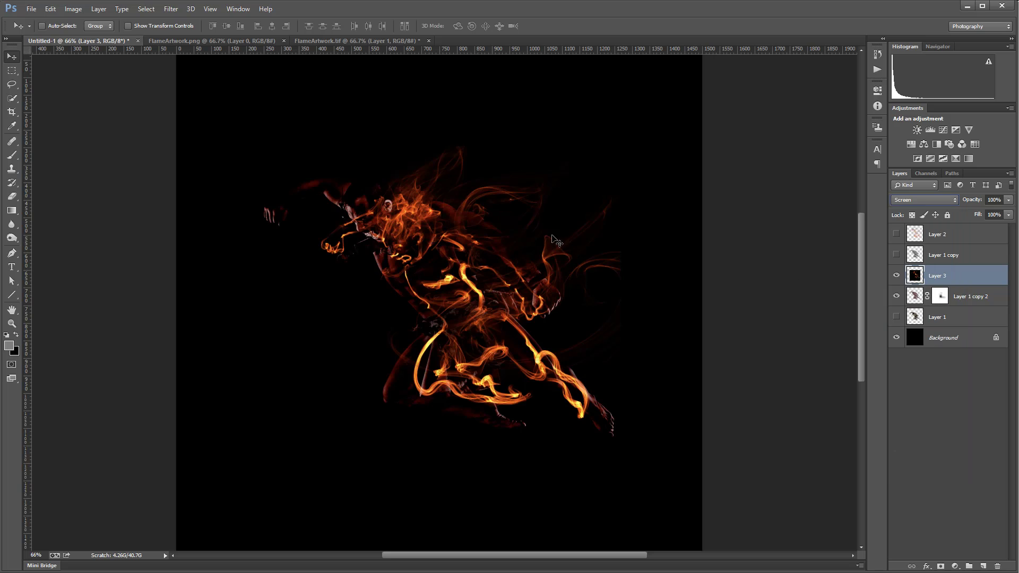
left_click_drag(470, 308, 443, 277)
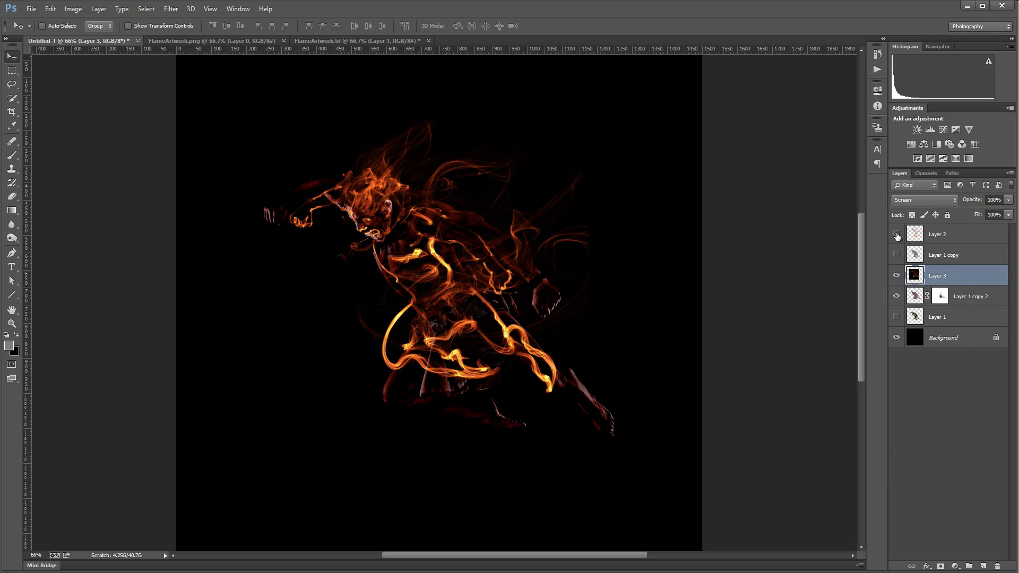
- Scale up Layer 3 and reposition it so the flame outline matches the man's body
left_click(51, 9)
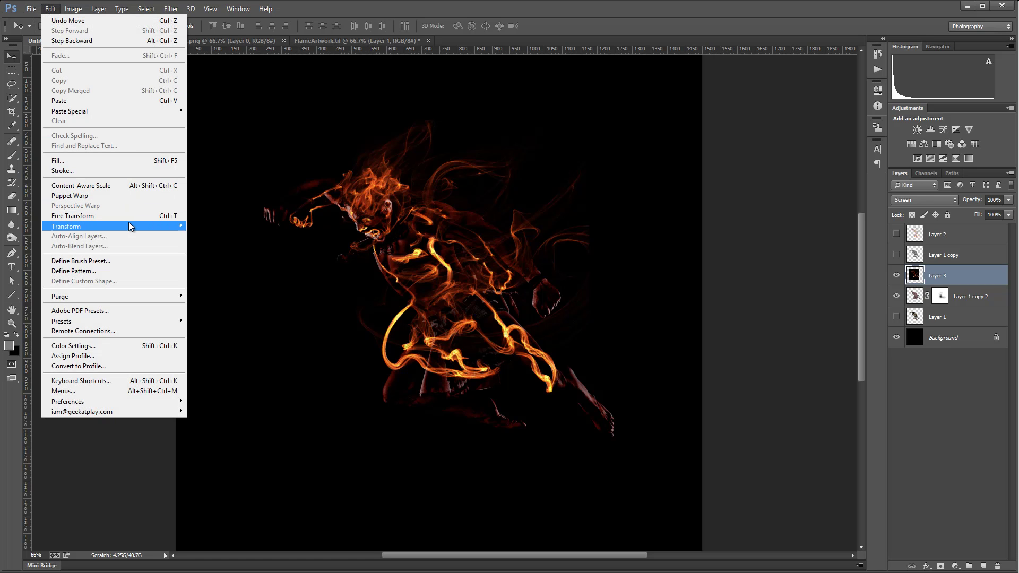
mouse_move(144, 227)
left_click(228, 241)
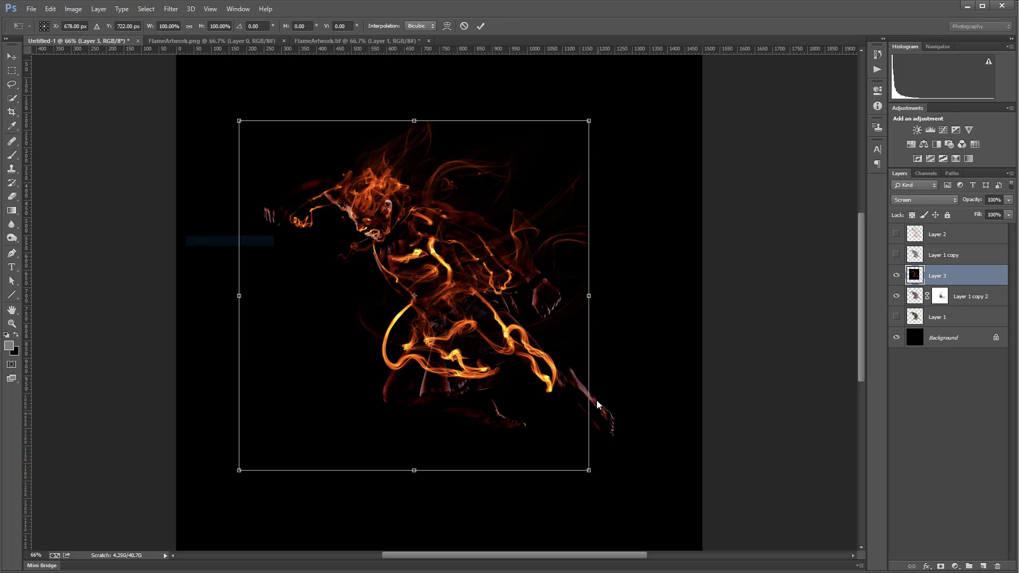
left_click_drag(606, 477, 664, 536)
left_click_drag(234, 115, 196, 79)
left_click_drag(423, 207, 425, 215)
left_click_drag(196, 86, 177, 62)
mouse_move(452, 216)
left_mouse_down()
mouse_move(484, 245)
mouse_move(462, 230)
left_mouse_up()
key("Return")
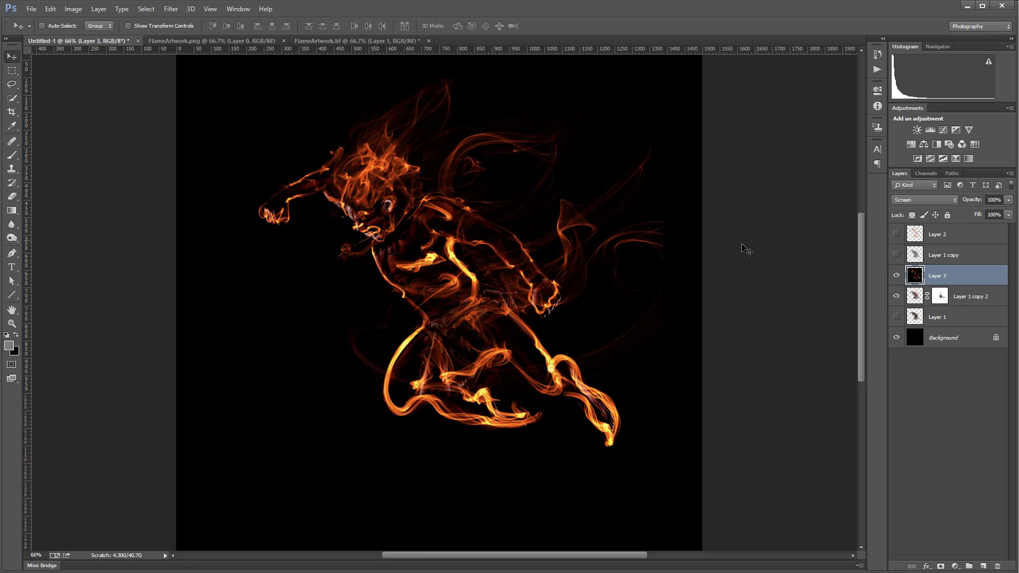
left_click_drag(467, 272, 470, 280)
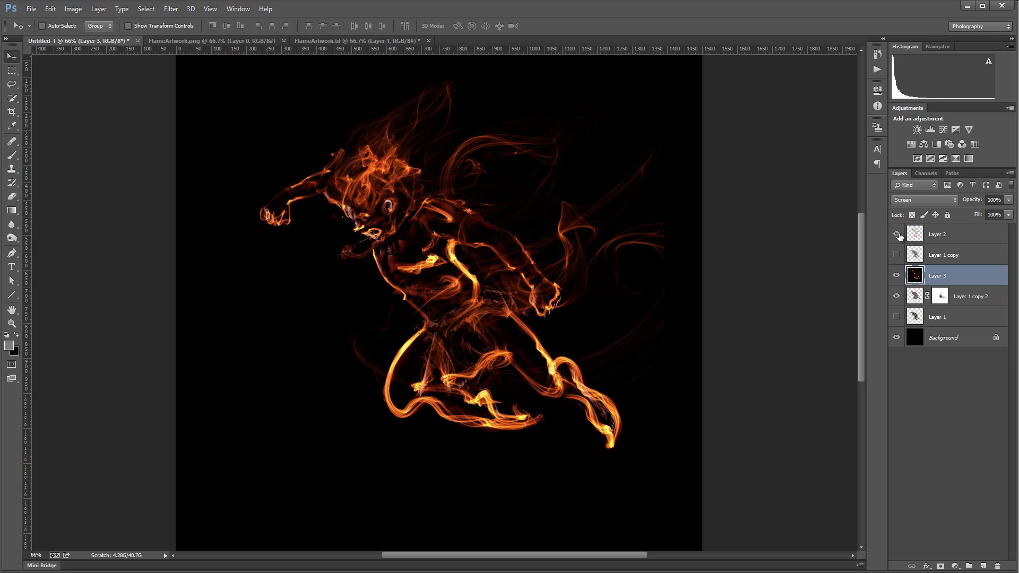
- Show Layer 2, hide Layer 3, and duplicate Layer 2
left_click(897, 234)
left_click(897, 275)
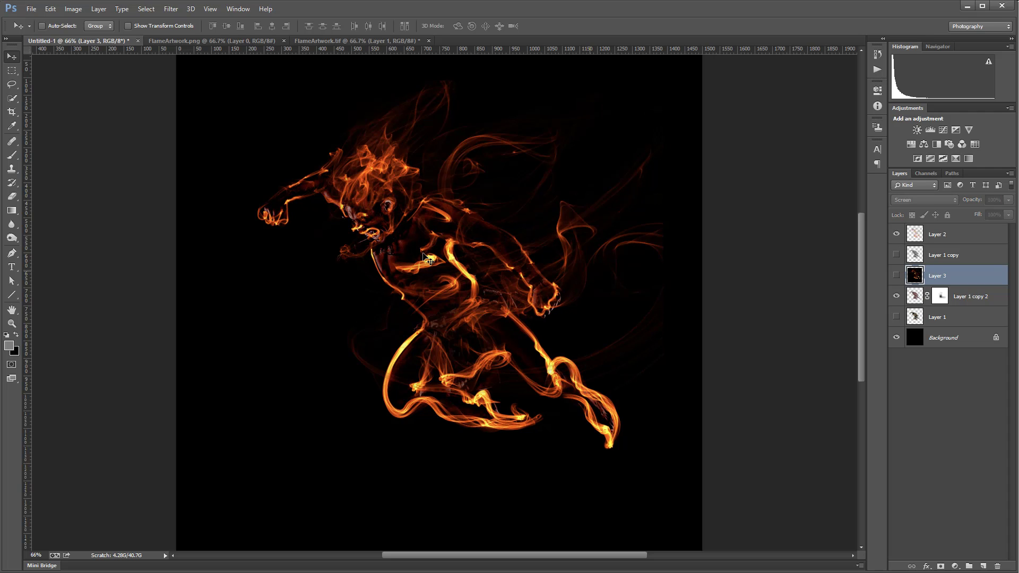
left_click(954, 243)
key("ctrl+j")
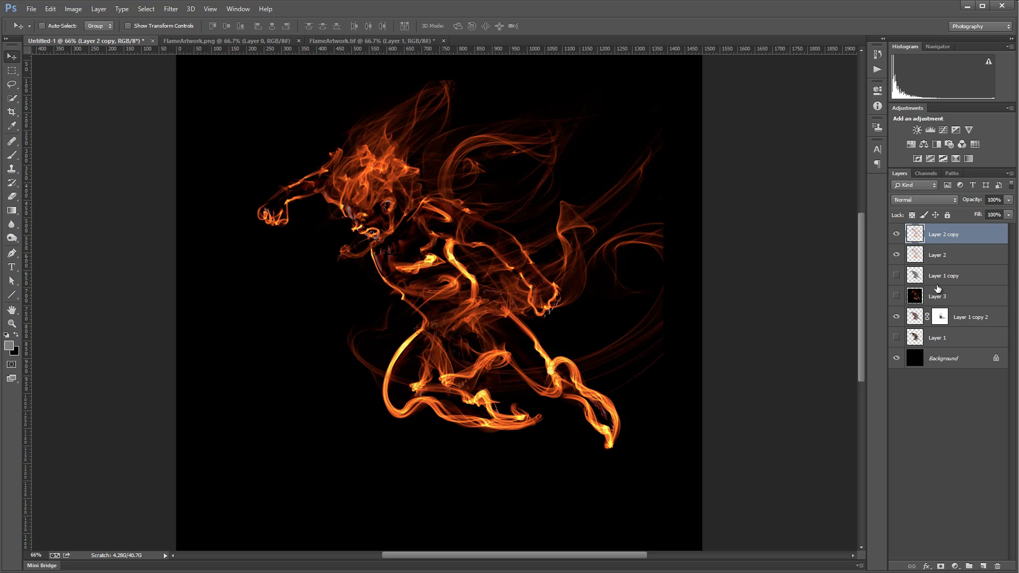
- Apply a Gaussian Blur to Layer 2 copy, adjusting the radius to soften the flames into a glow
left_click(171, 9)
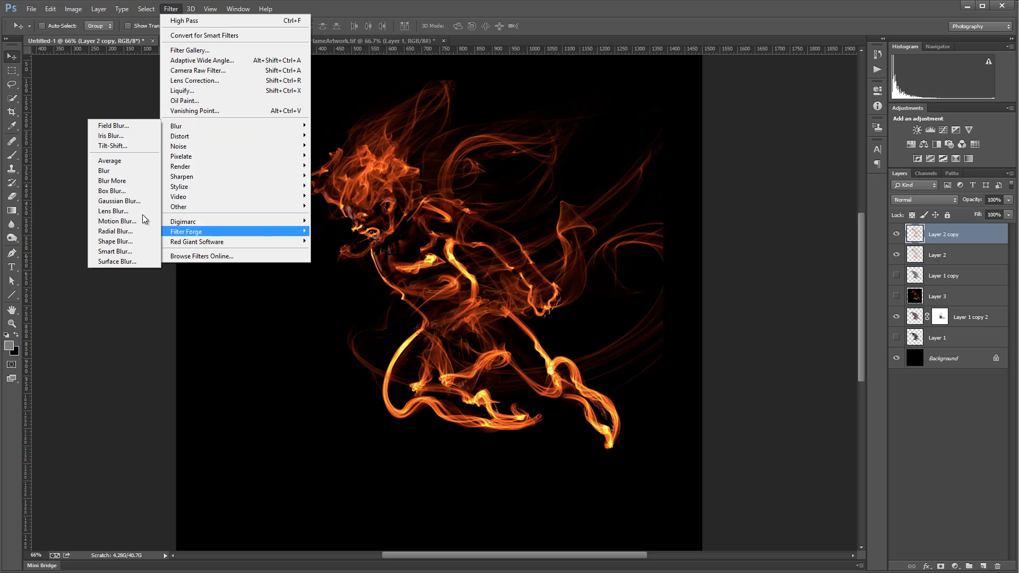
left_click(127, 204)
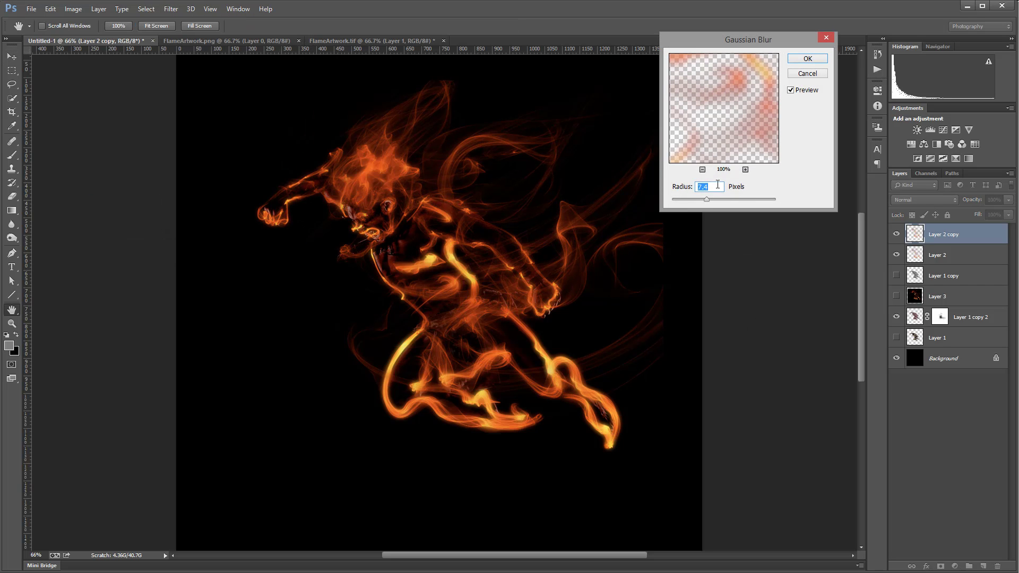
mouse_move(709, 198)
left_mouse_down()
mouse_move(719, 198)
mouse_move(708, 199)
left_mouse_up()
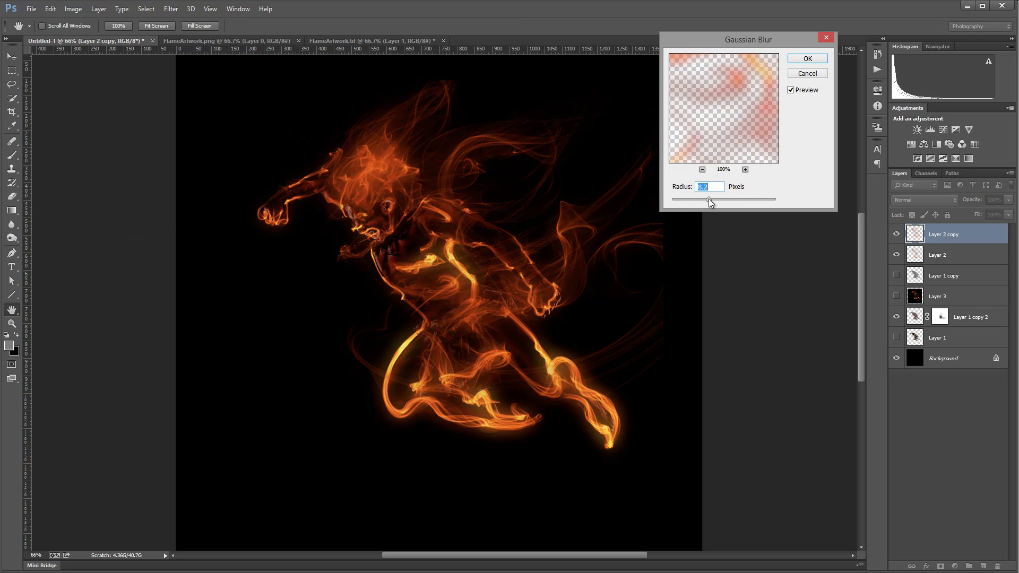
left_click(809, 60)
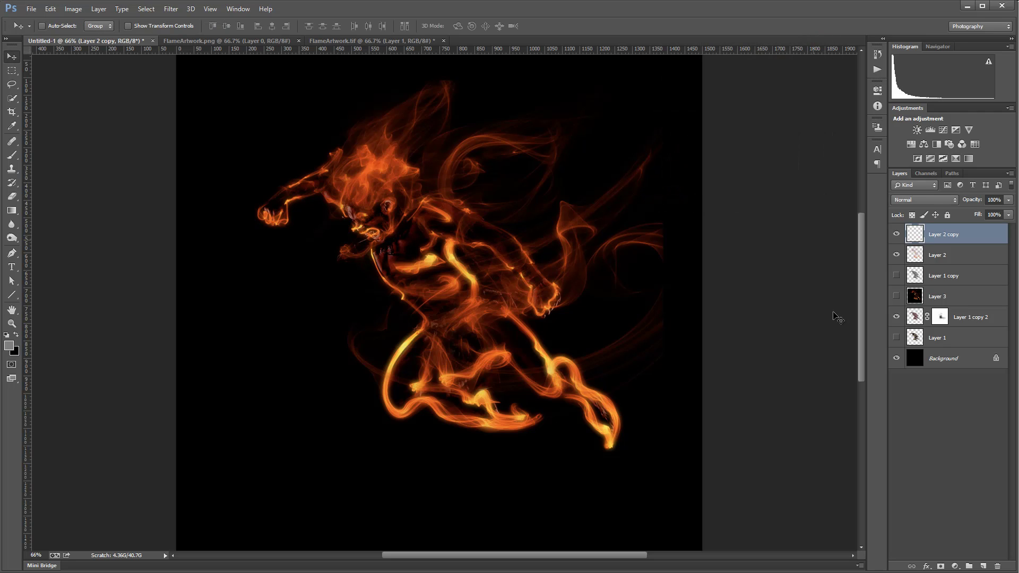
- Set the blend mode of Layer 2 copy to Screen and lower its fill to 74%
left_click(926, 200)
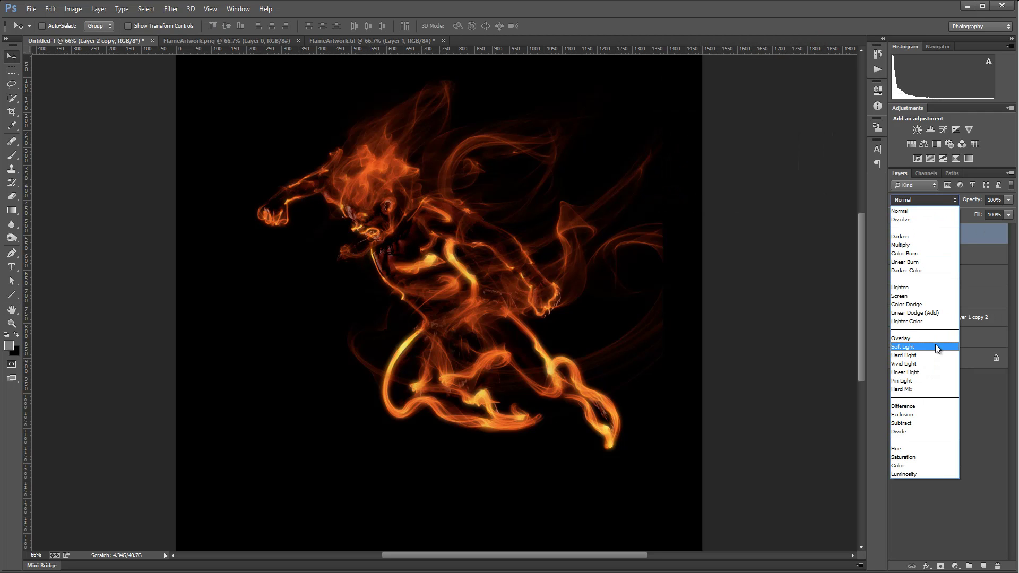
left_click(942, 296)
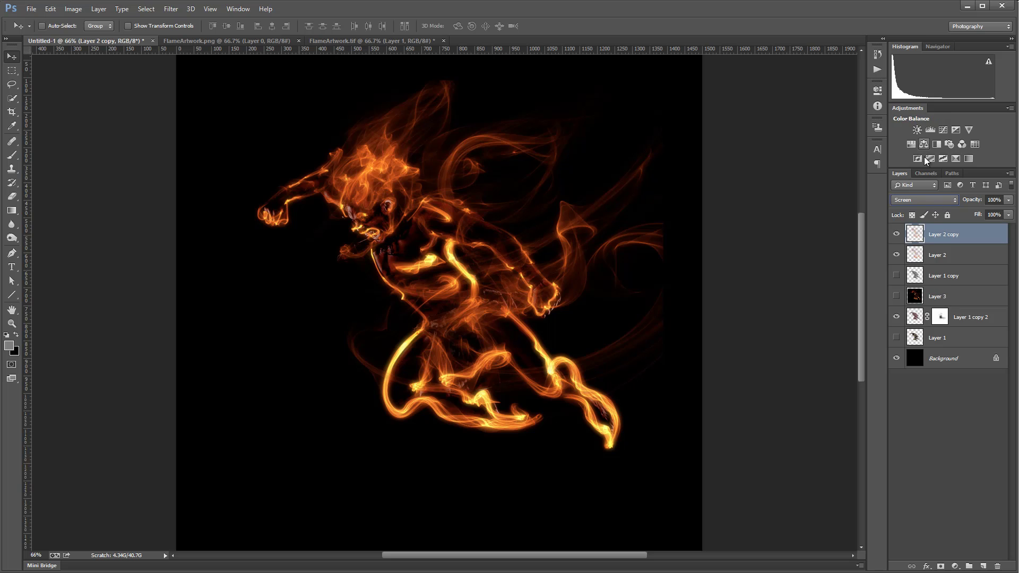
left_click(1009, 214)
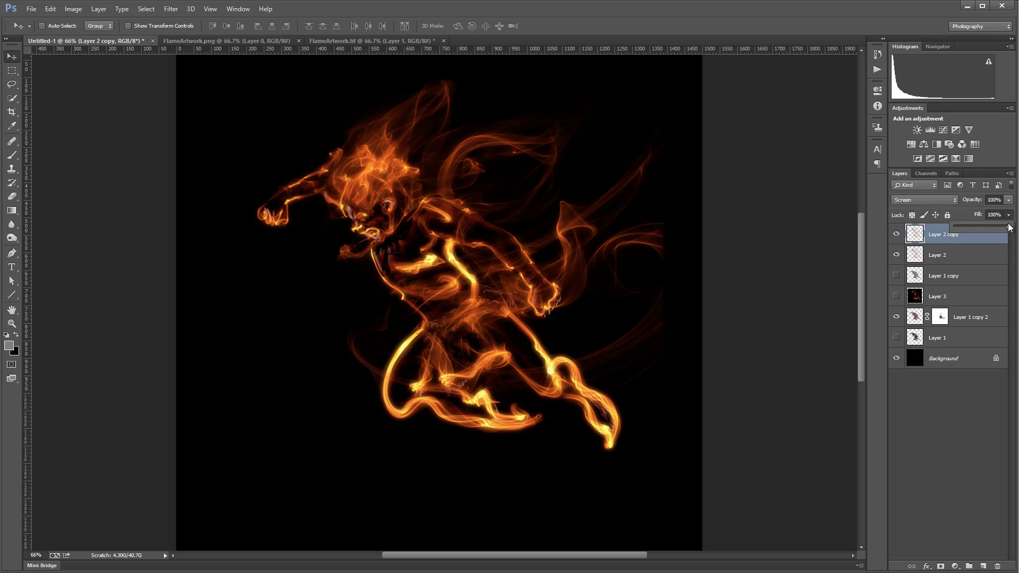
left_click_drag(958, 221, 983, 219)
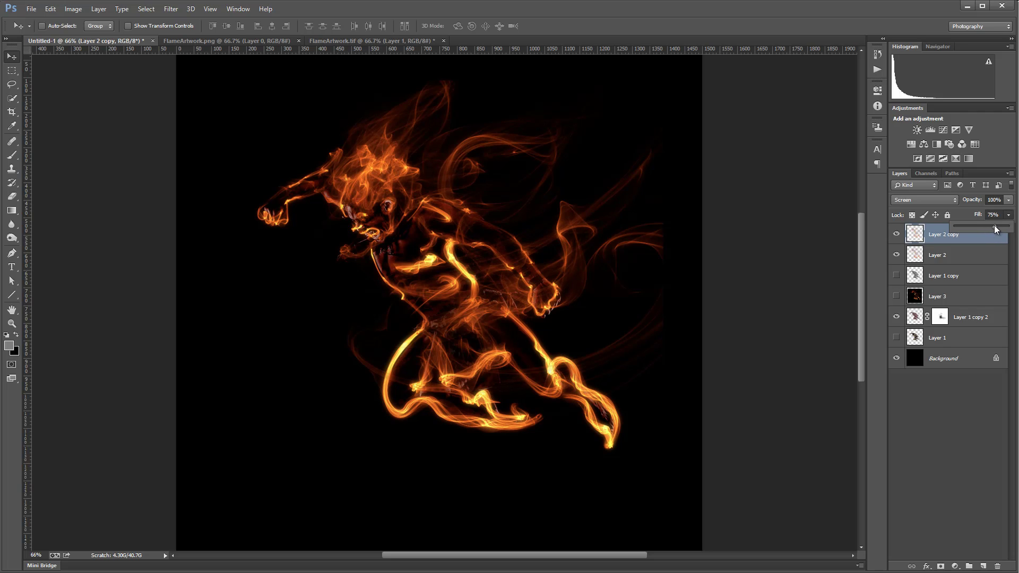
left_click_drag(993, 225, 994, 226)
left_click(979, 244)
- Add a black-filled layer above Layer 2 copy and set its blend mode to Screen
left_click(983, 567)
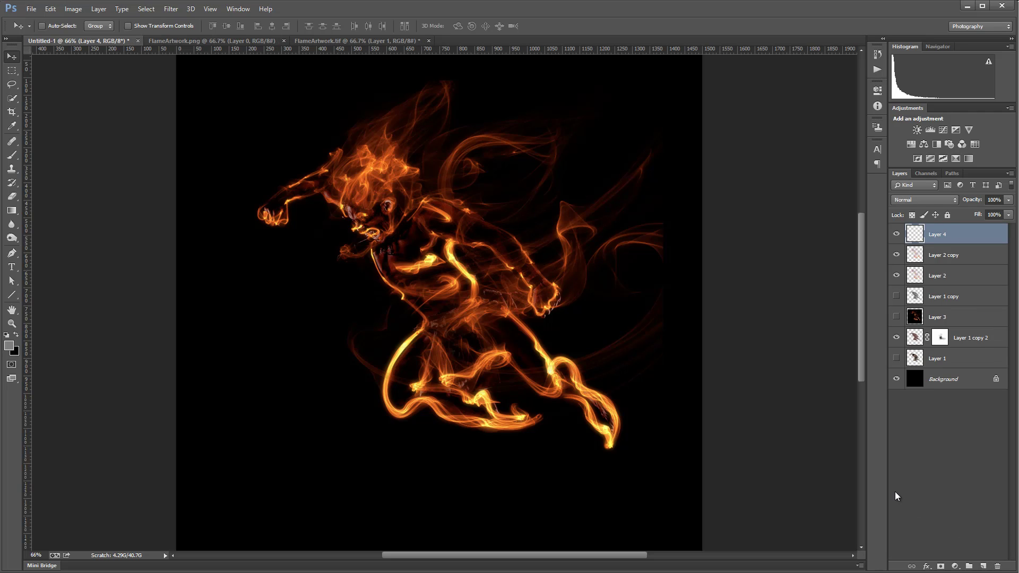
left_click(983, 567)
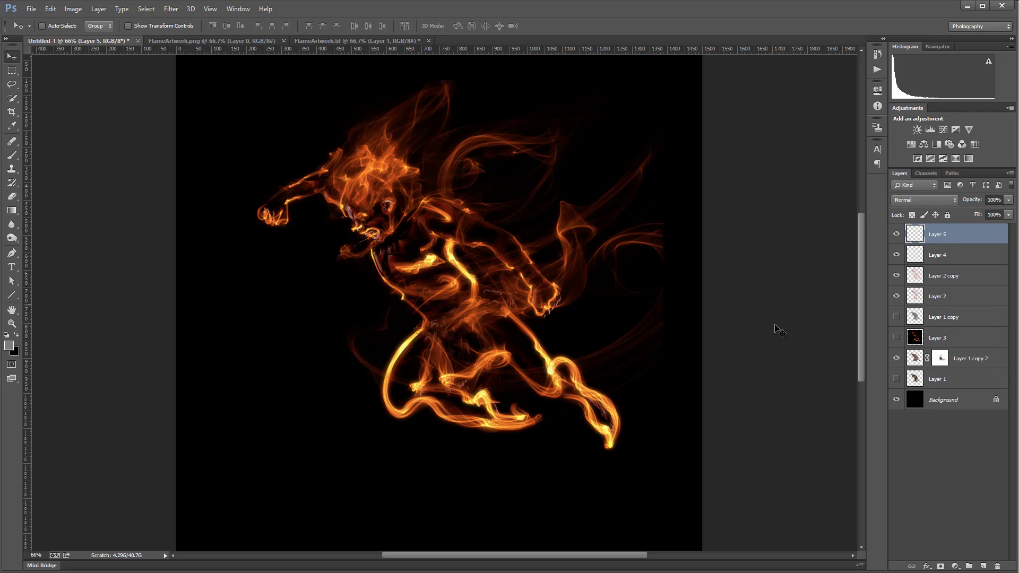
left_click(950, 251)
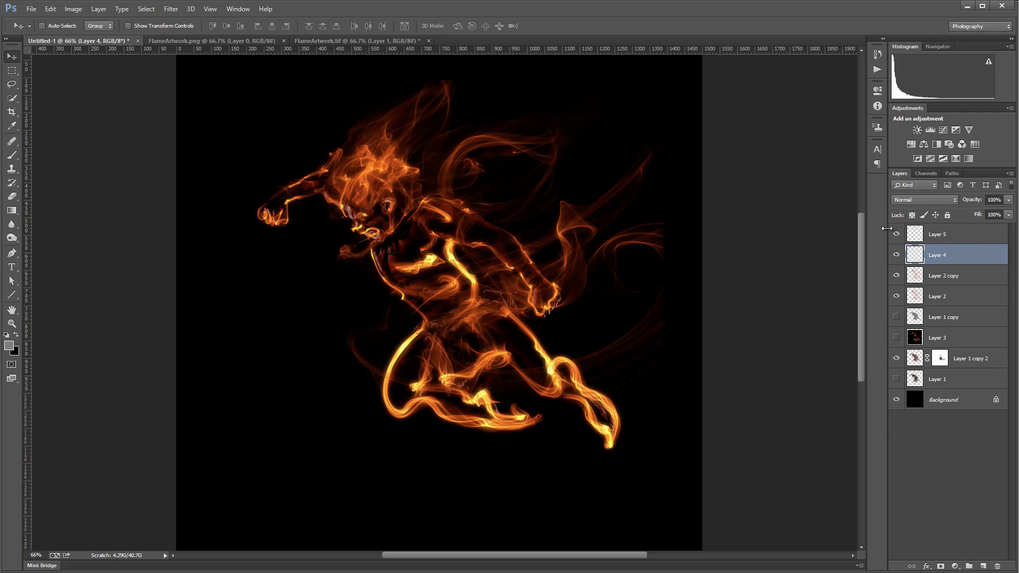
left_click(955, 235)
key("Delete")
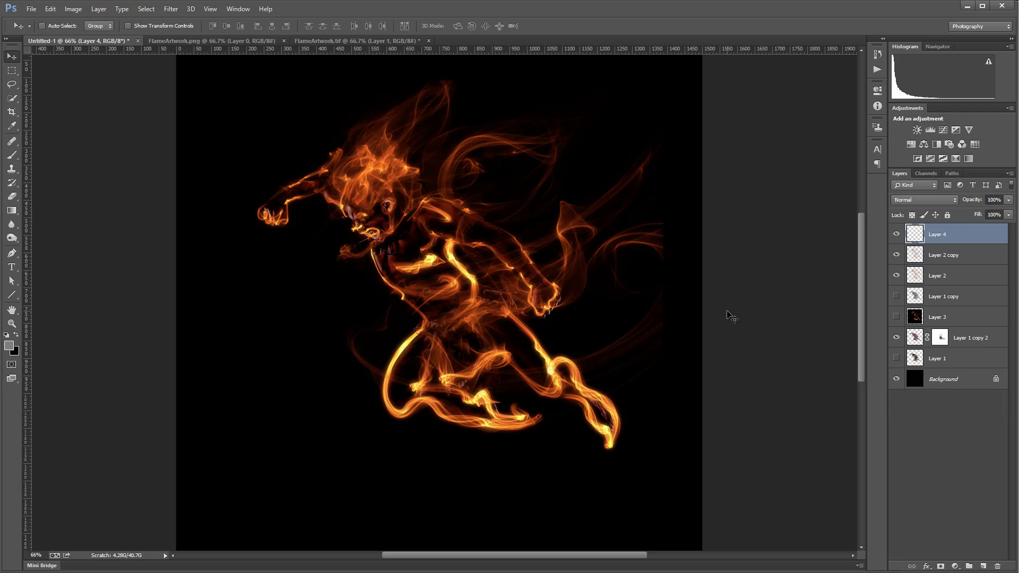
key("ctrl+BackSpace")
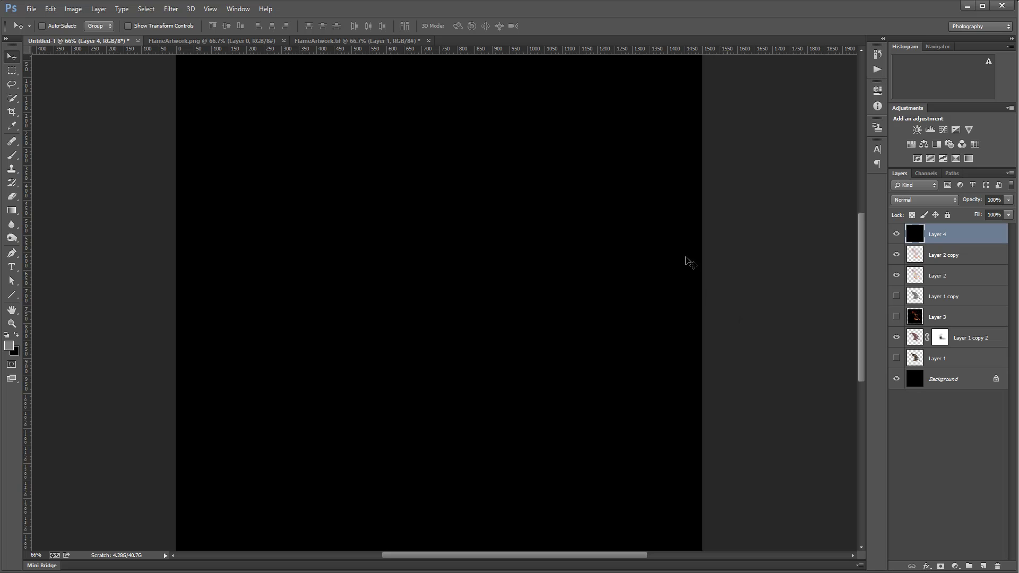
left_click(926, 201)
left_click(920, 296)
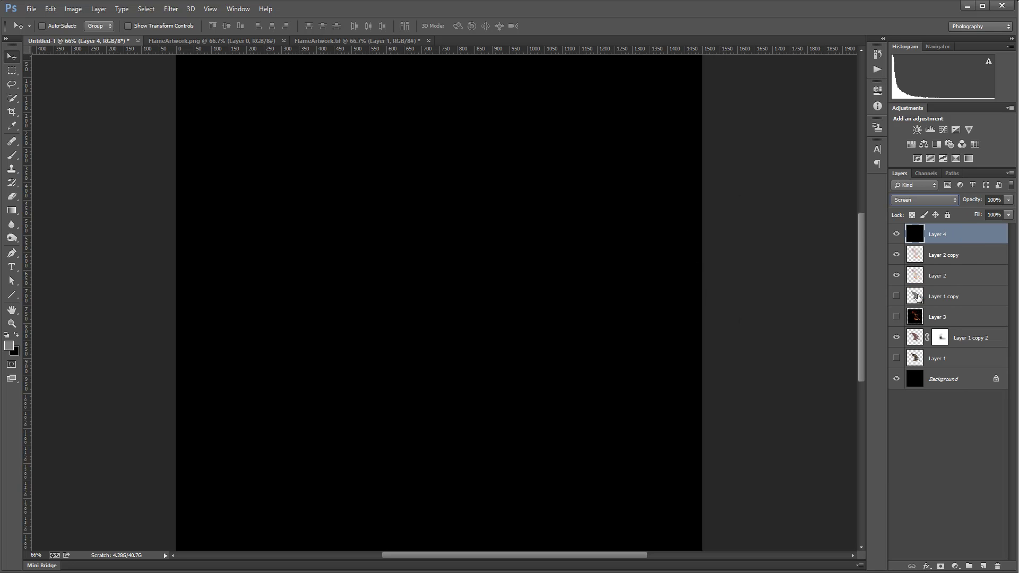
- Stamp the visible artwork into a merged layer above Layer 2 copy and name it Referance
left_click(955, 255)
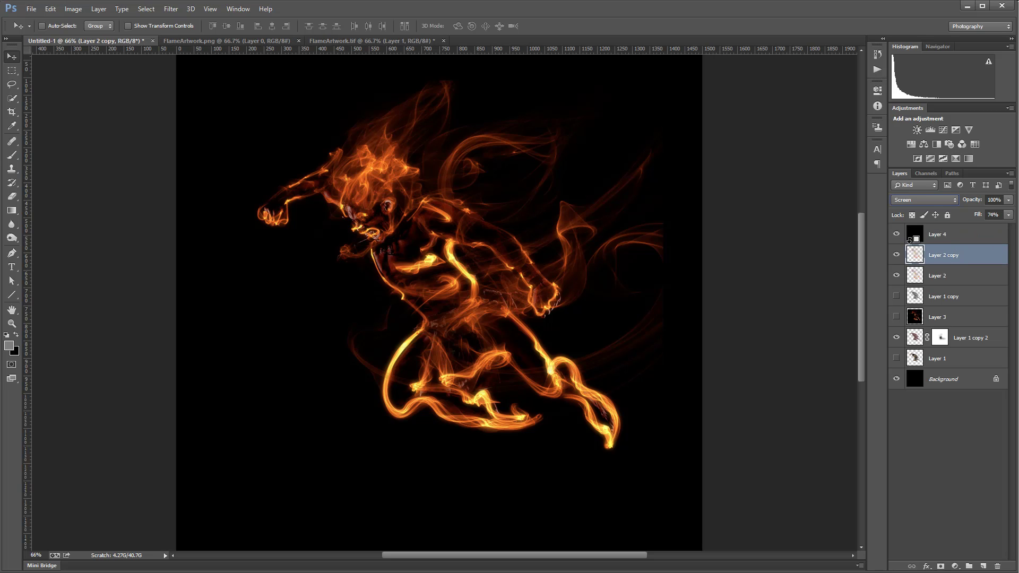
key("ctrl+shift+alt+e")
double_click(939, 257)
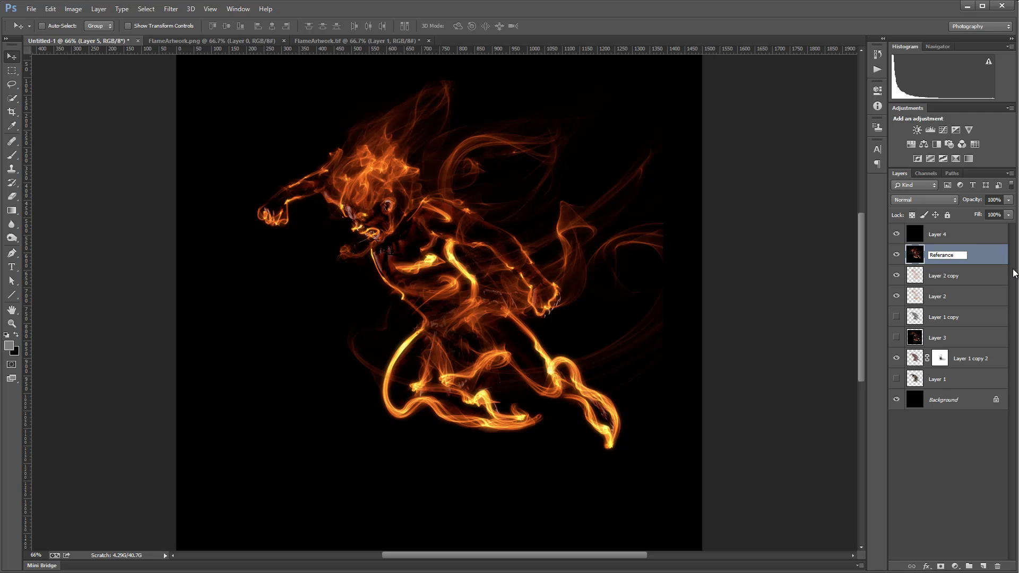
left_click(998, 262)
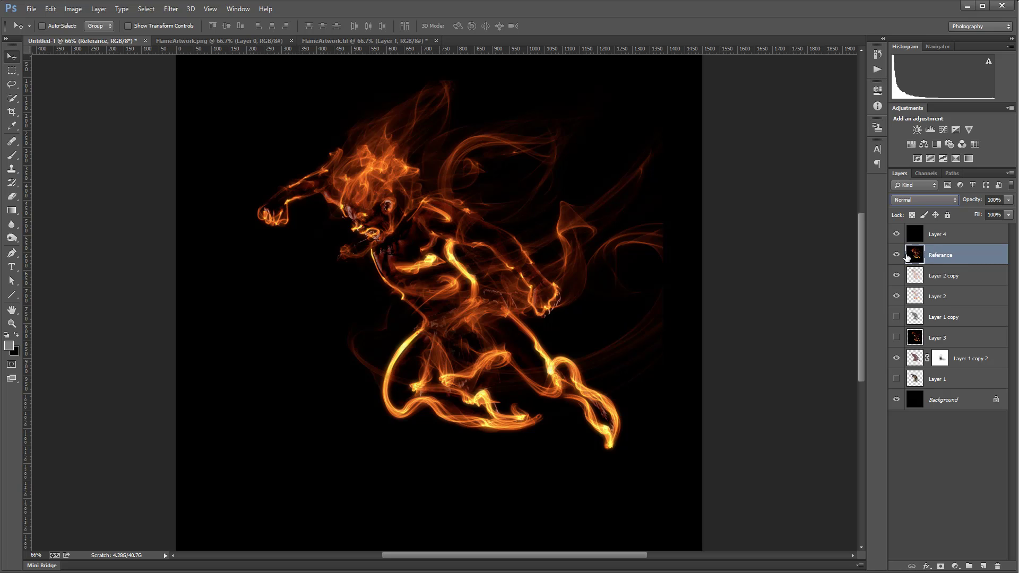
- Open Knoll Light Factory on Layer 4 with Referance as the background layer, and enlarge the filter window
left_click(939, 239)
key("alt+shift+s")
left_click(170, 9)
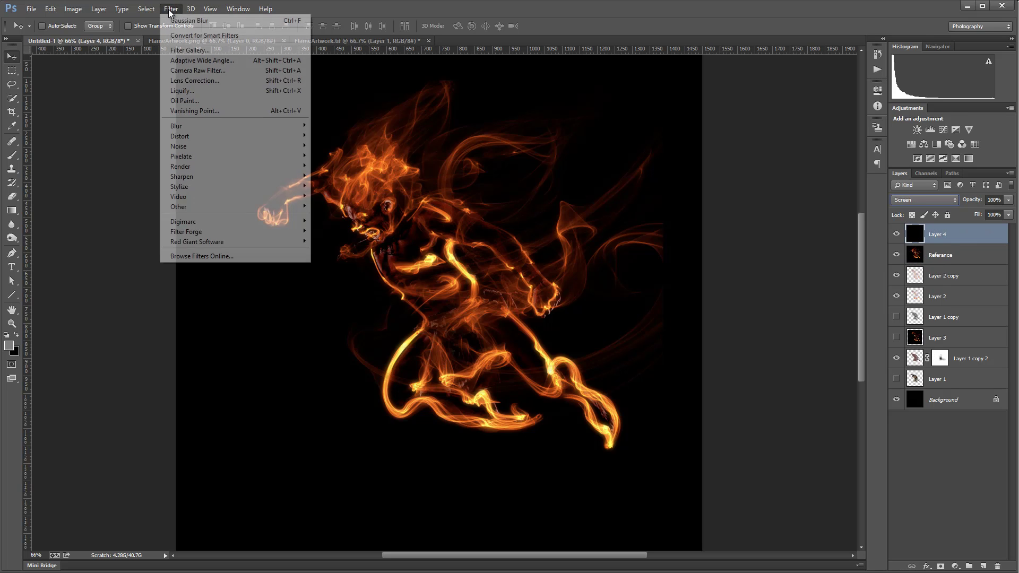
mouse_move(257, 232)
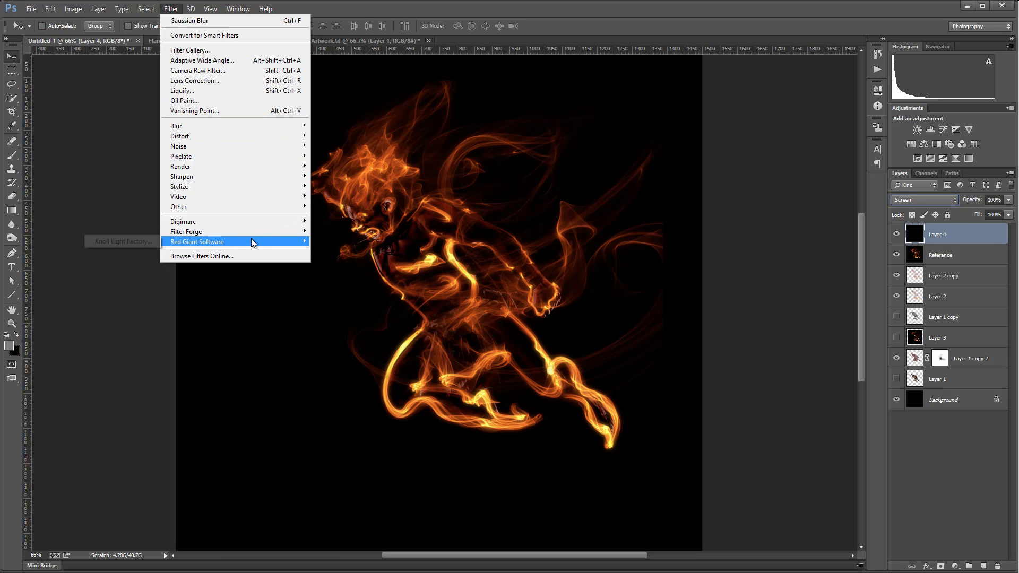
left_click(132, 241)
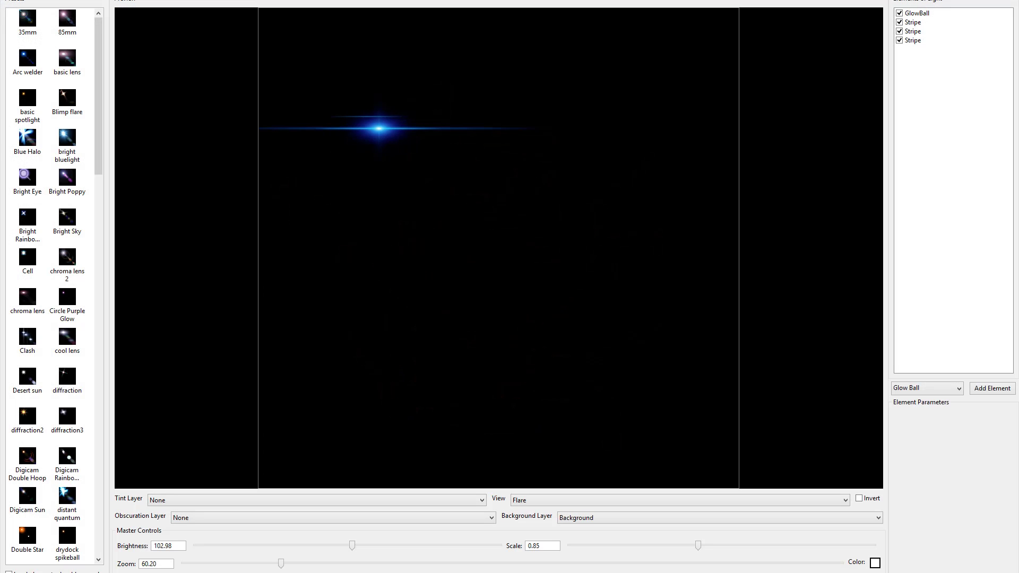
left_click(800, 516)
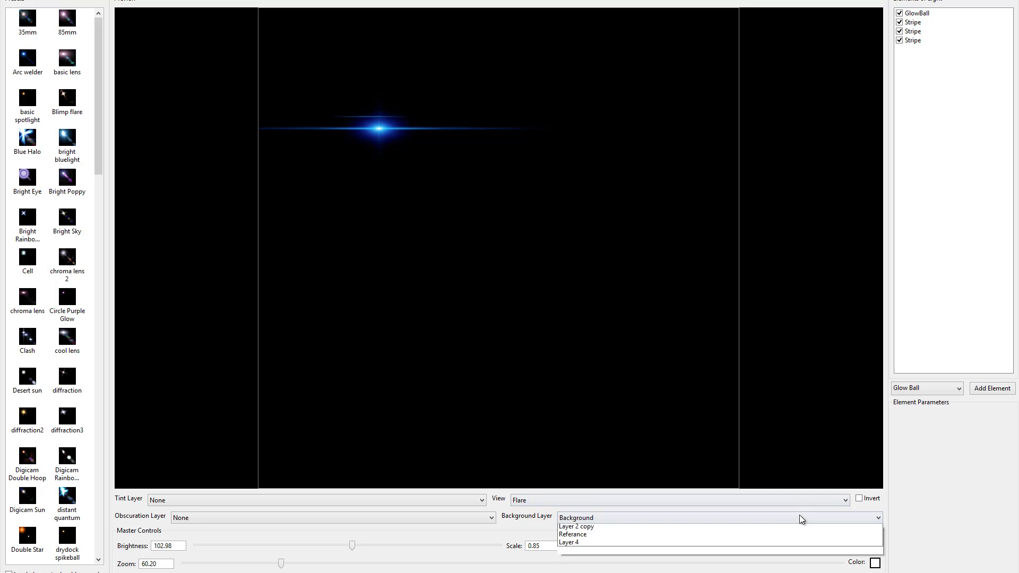
left_click(576, 572)
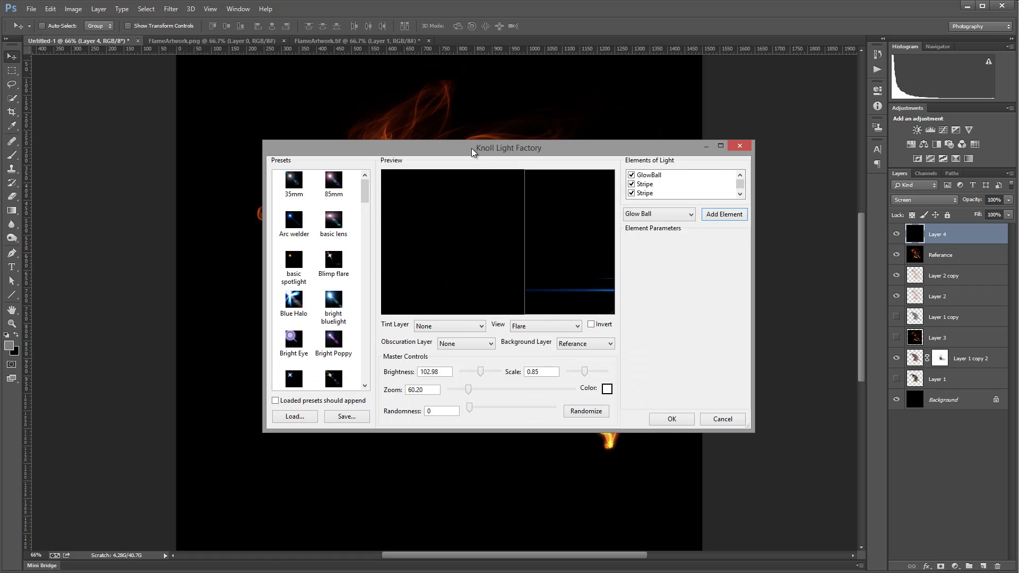
left_click_drag(473, 151, 215, 12)
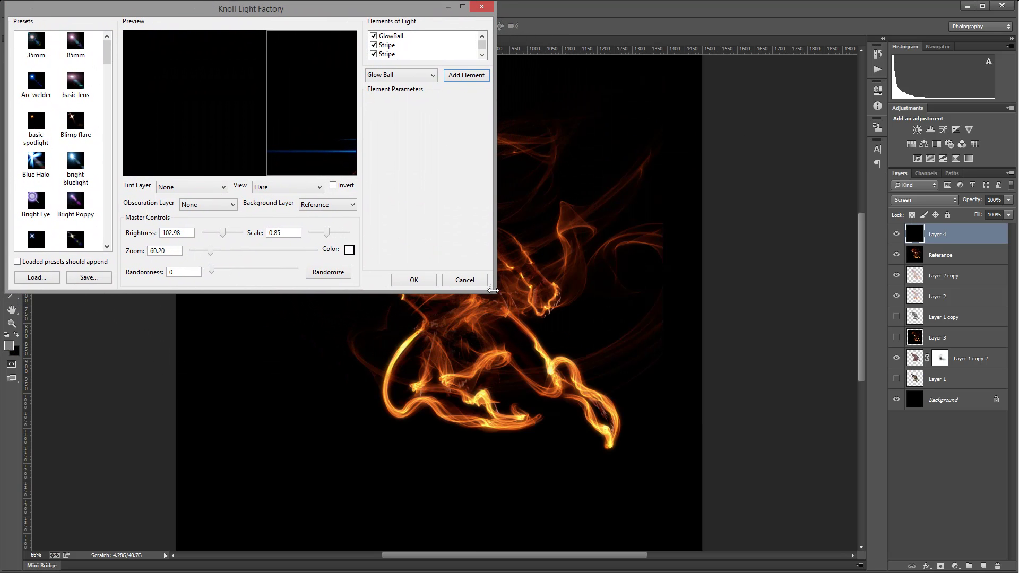
left_click_drag(494, 290, 949, 529)
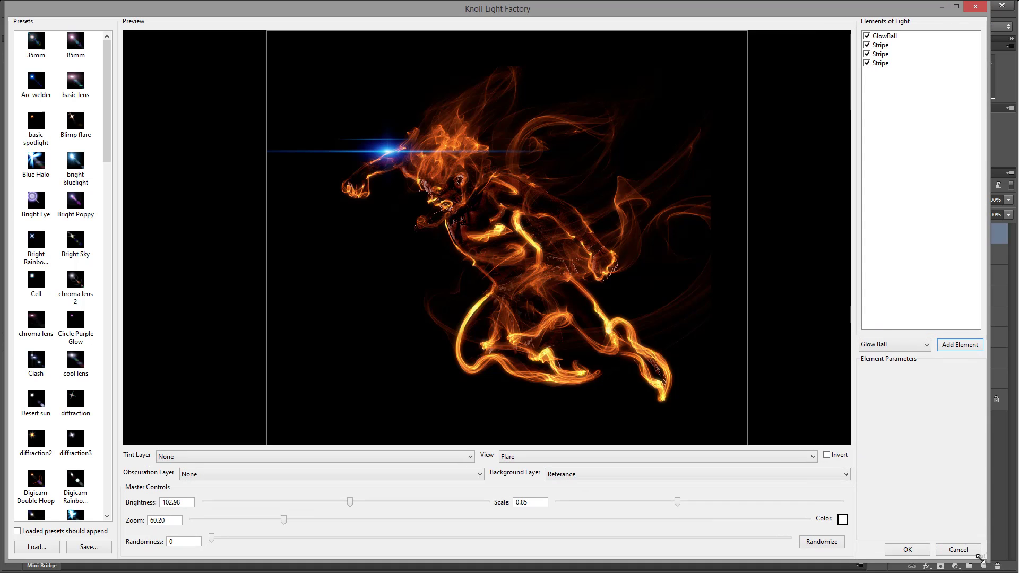
- Try the GAPProbe flare and a GAPSpace flare preset, positioning the light behind the man's shoulder
left_click_drag(104, 159, 129, 318)
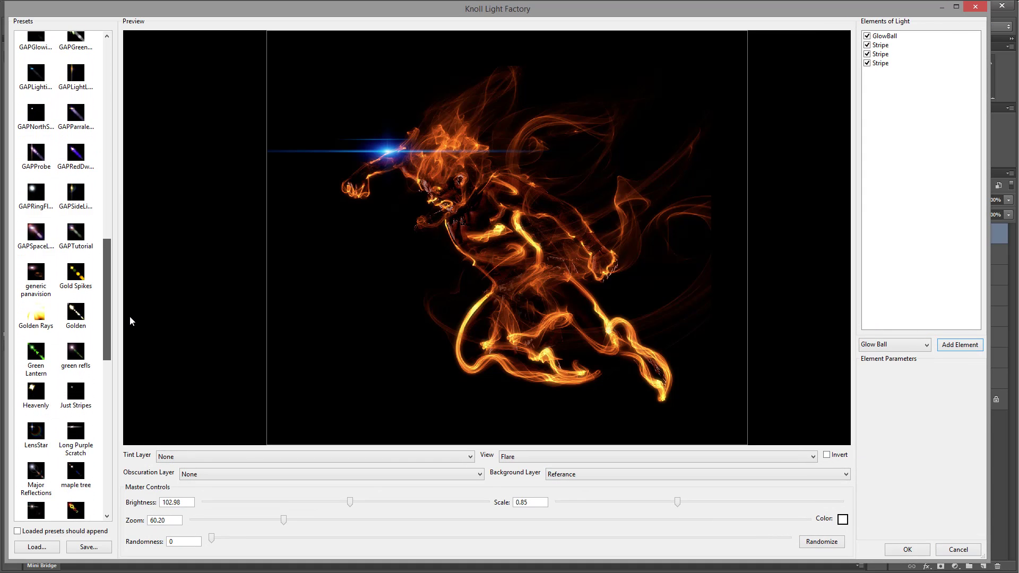
left_click(37, 170)
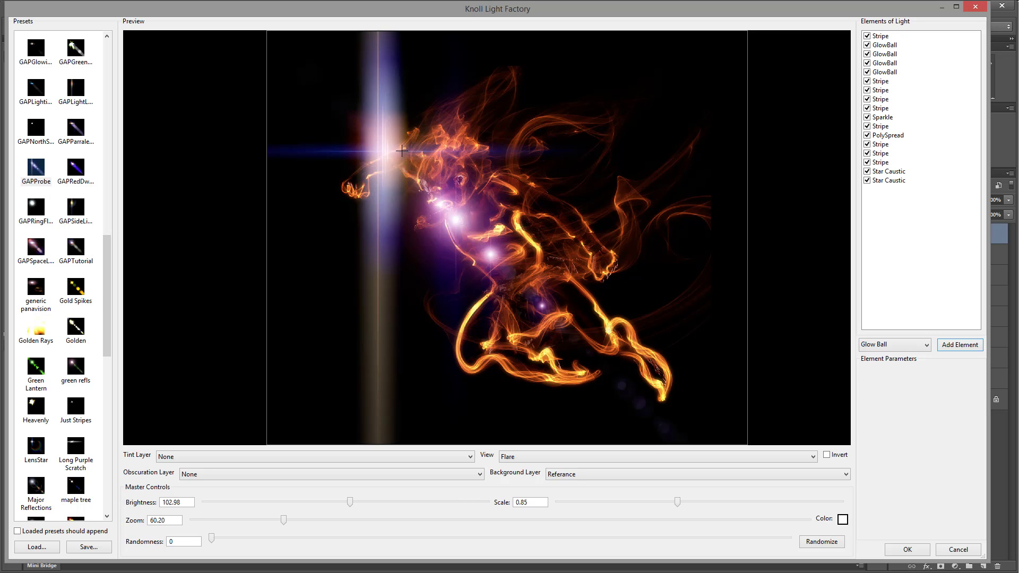
left_click_drag(402, 152, 535, 132)
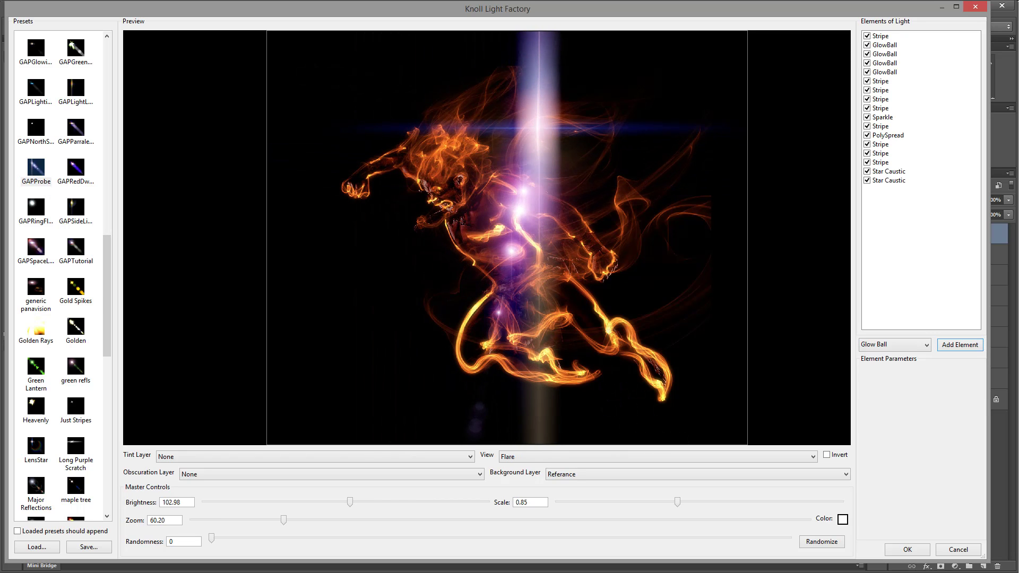
left_click(36, 248)
mouse_move(552, 169)
left_mouse_down()
mouse_move(588, 212)
mouse_move(450, 175)
mouse_move(367, 189)
mouse_move(517, 166)
mouse_move(524, 129)
mouse_move(593, 121)
mouse_move(571, 165)
left_mouse_up()
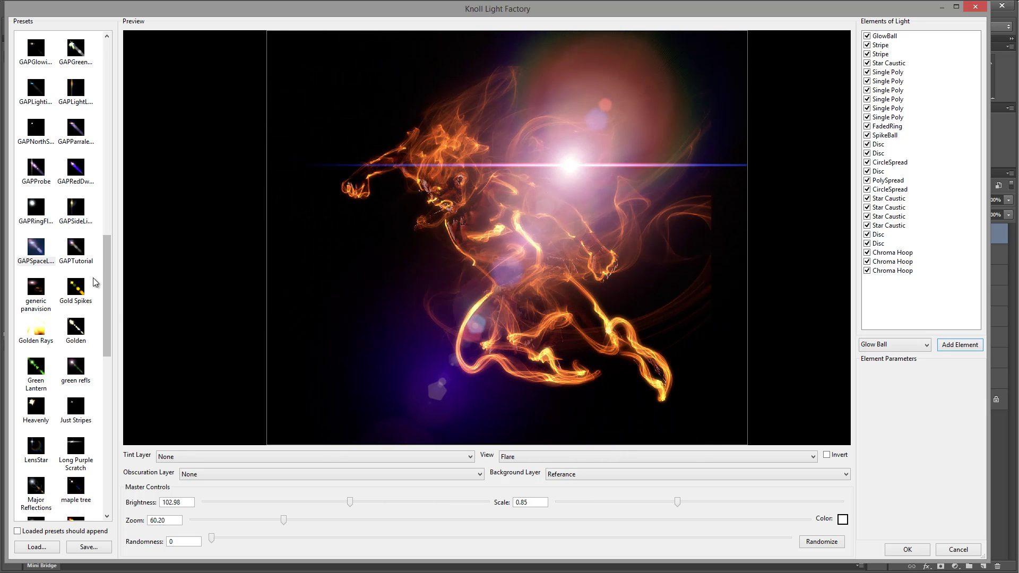
- Try the GAPColorRings, GAPBlueStrike, Four Point Star and GAPLightLeak presets, moving the light leak over the man's head
left_click_drag(107, 287, 34, 226)
left_click(35, 225)
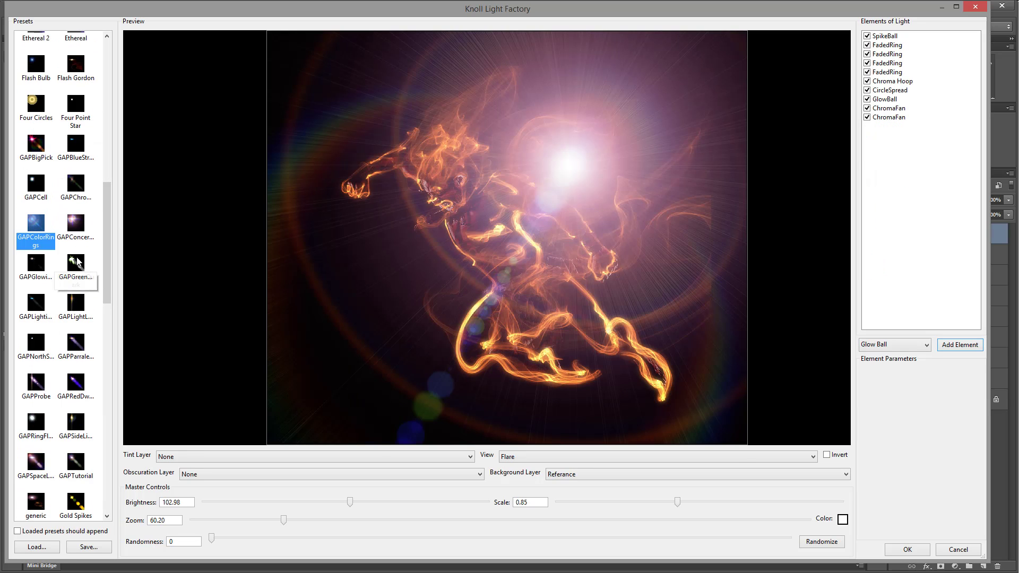
left_click(86, 142)
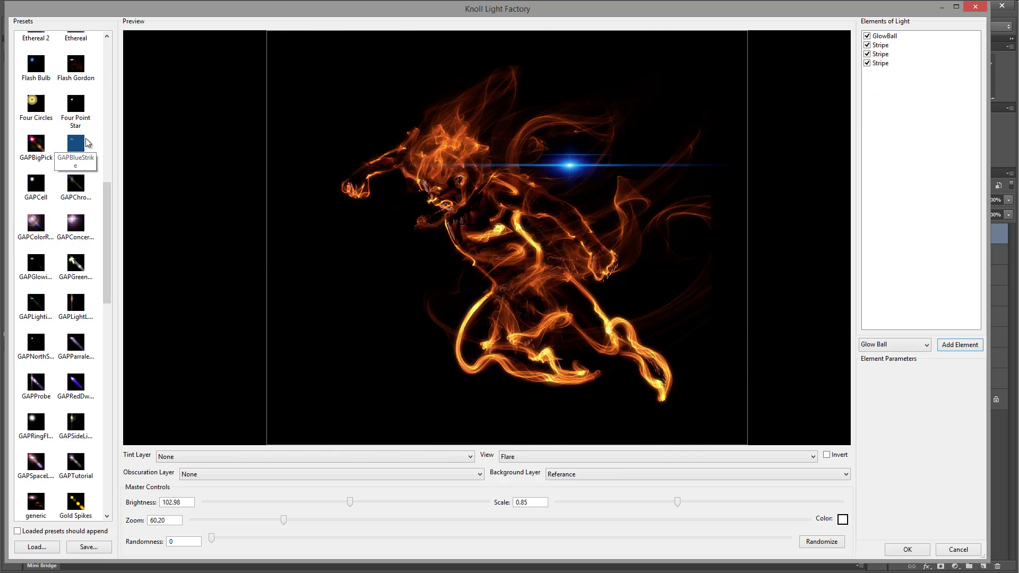
left_click(85, 127)
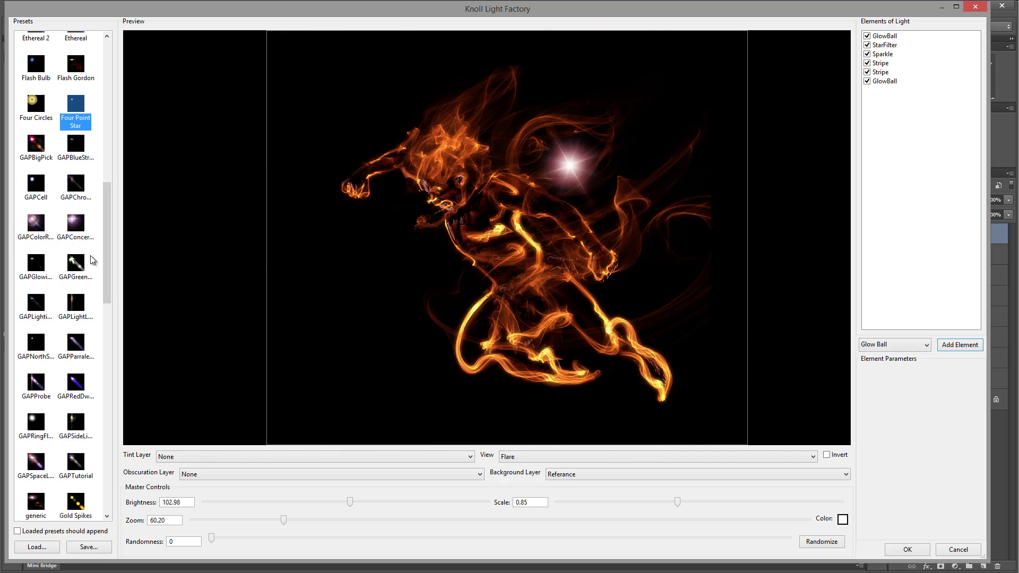
left_click(76, 304)
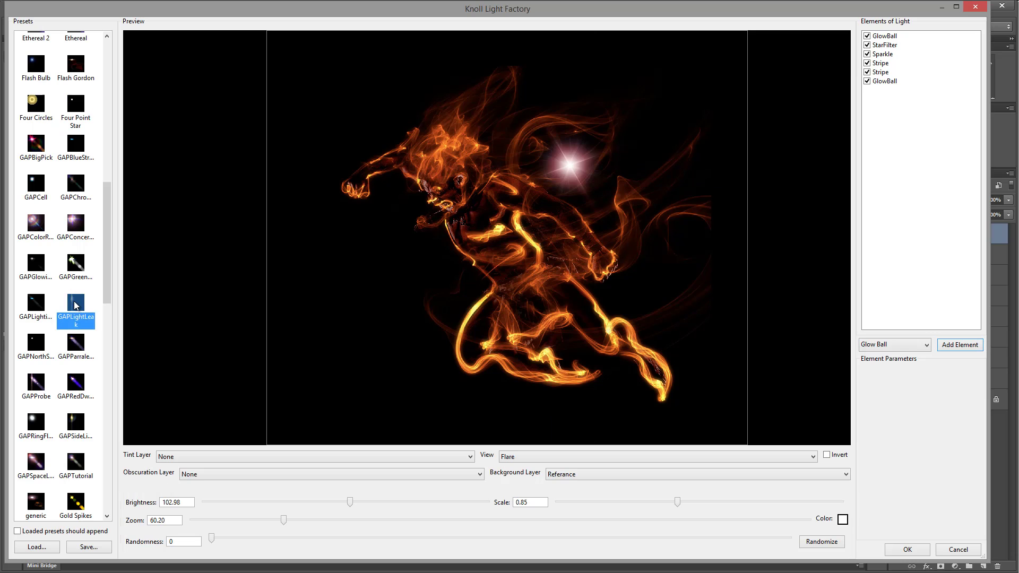
left_click_drag(580, 168, 430, 131)
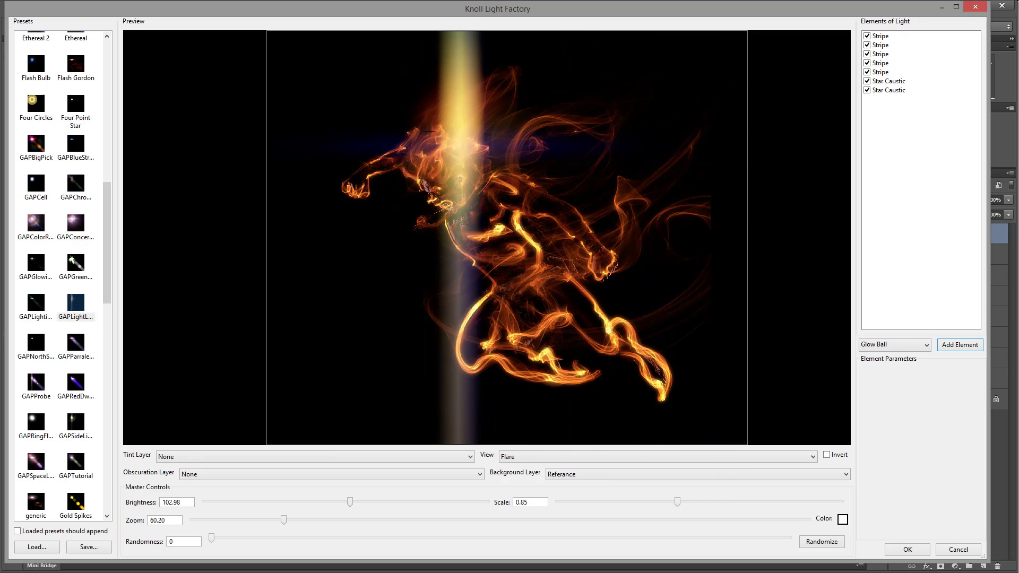
- Apply the GAPNorth star flare with scale 0.44 and brightness 106.77 at the back of the man's flaming hair
left_click_drag(108, 232, 108, 251)
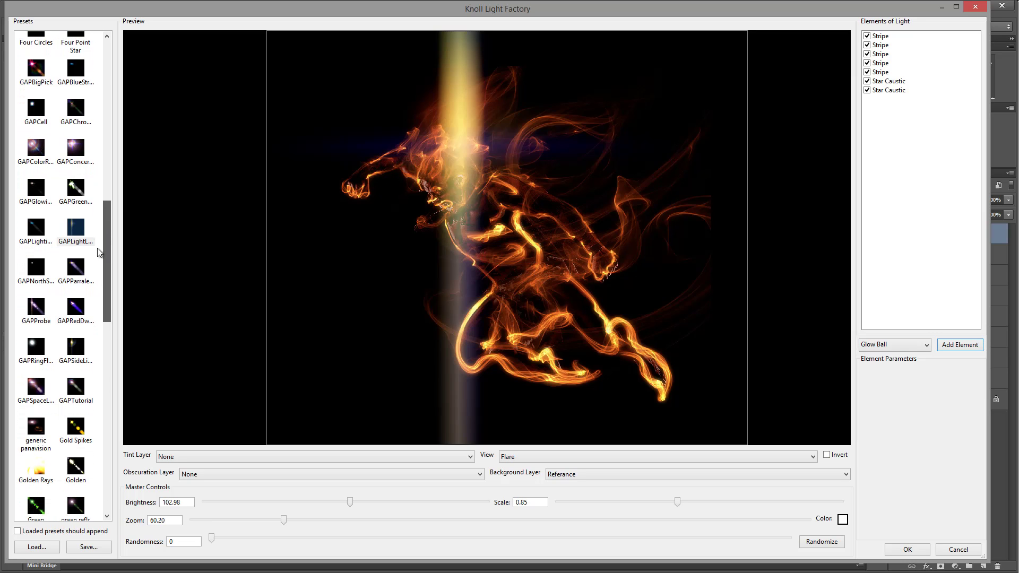
left_click(50, 268)
left_click_drag(483, 120, 443, 153)
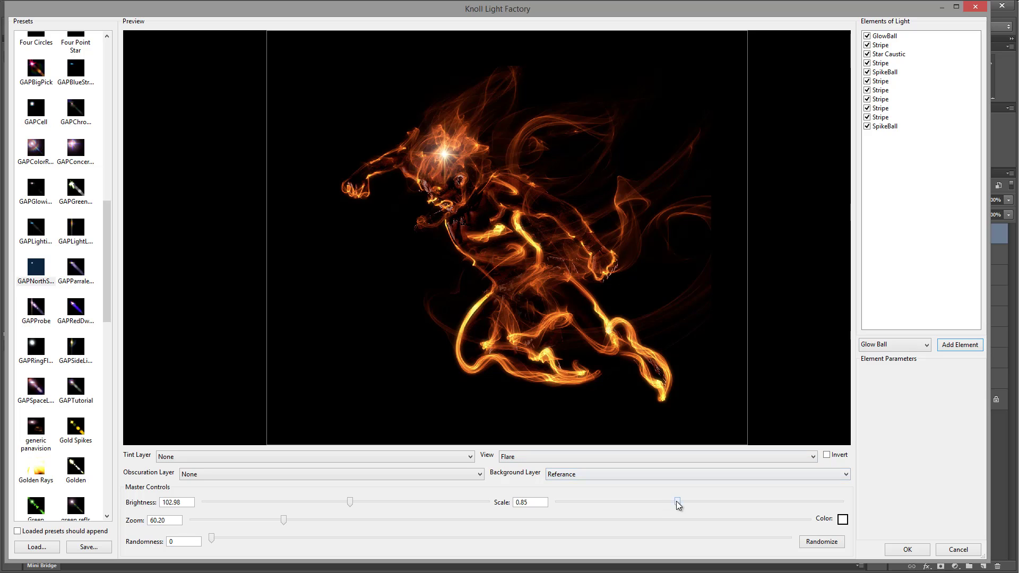
left_click_drag(677, 502, 621, 513)
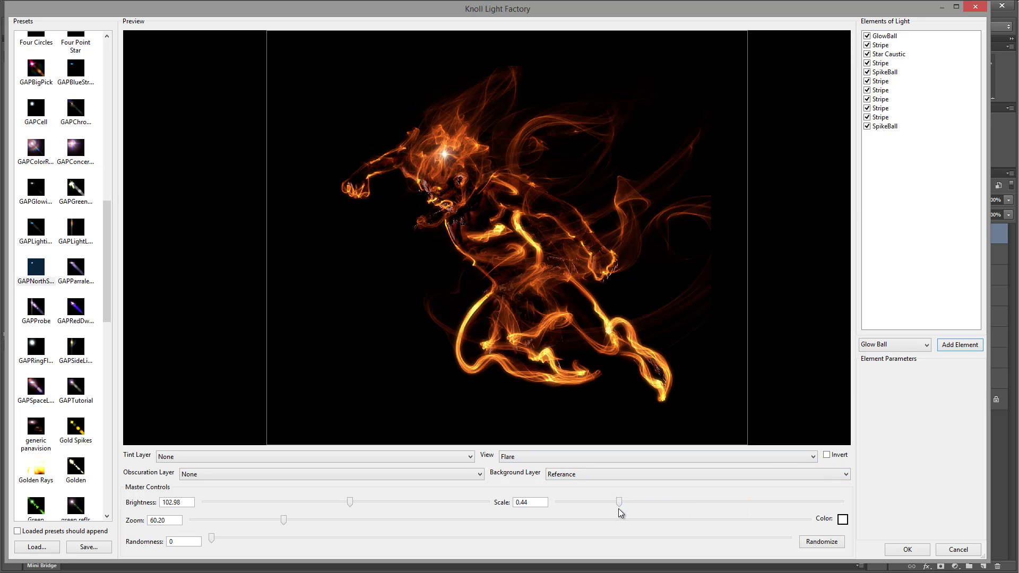
mouse_move(351, 506)
left_mouse_down()
mouse_move(409, 501)
mouse_move(346, 505)
mouse_move(357, 503)
left_mouse_up()
left_click_drag(427, 173, 484, 143)
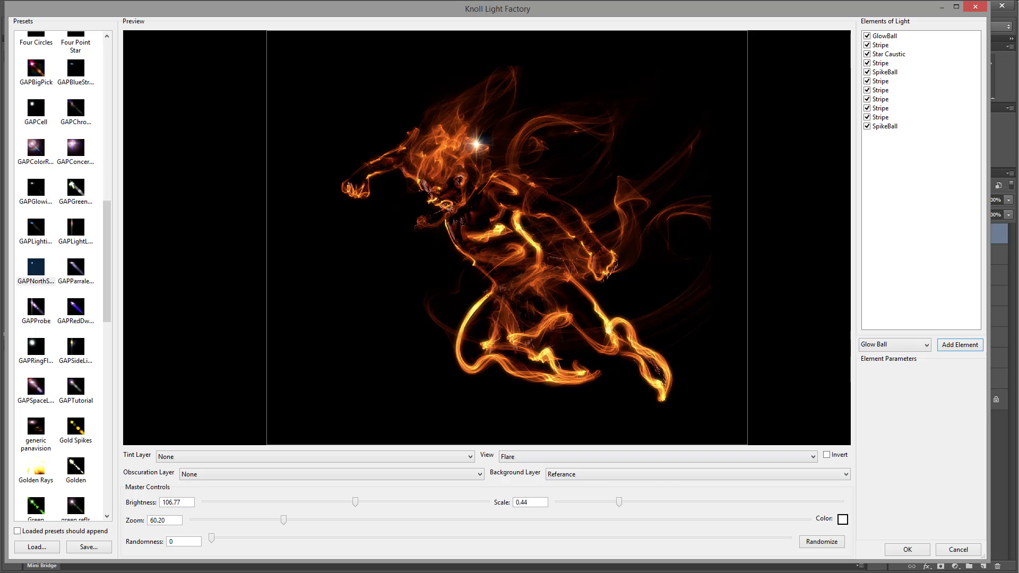
left_click(908, 550)
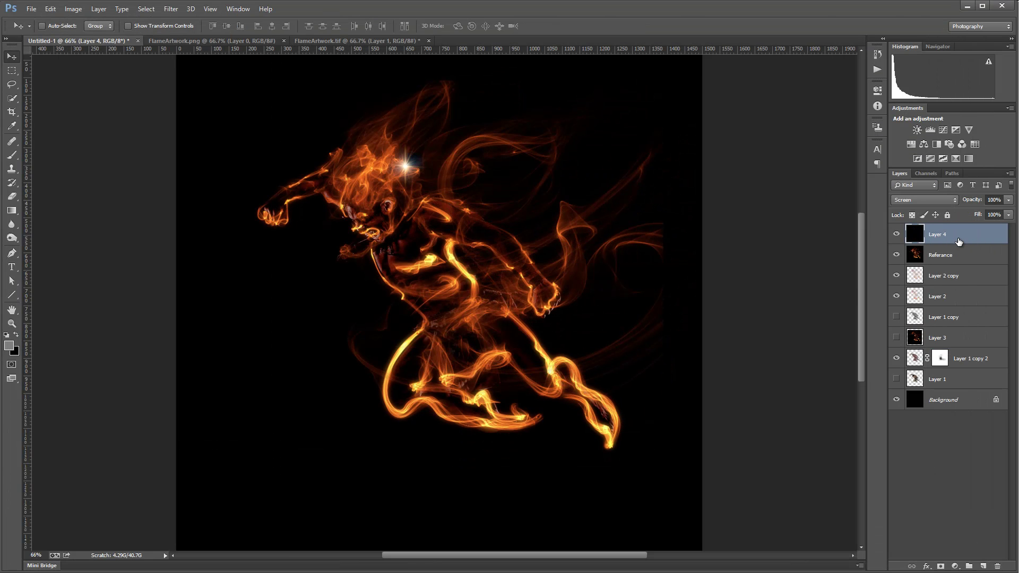
- Duplicate Layer 4 to intensify the star flare
key("ctrl+j")
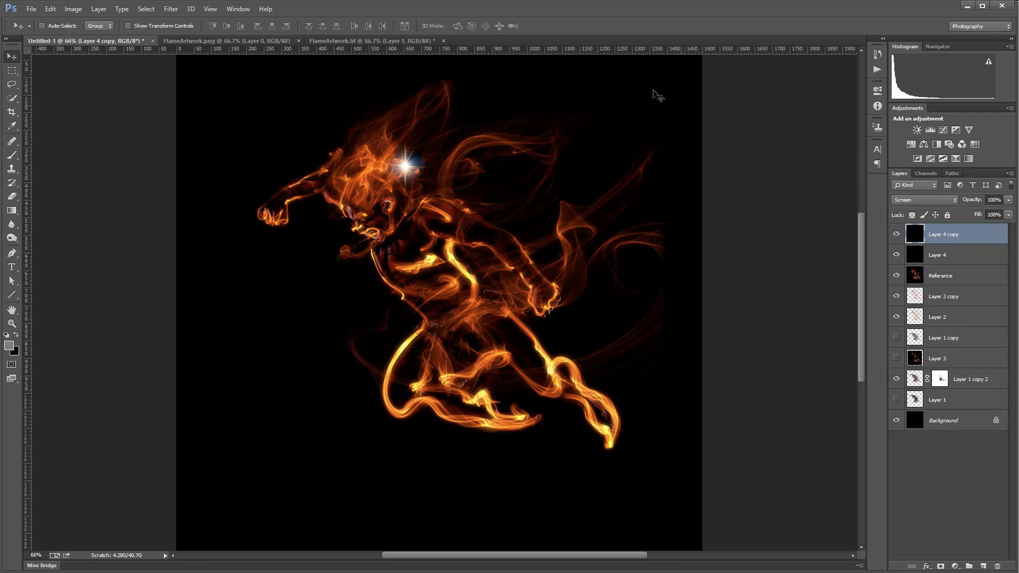
- Move the duplicated star flare from the man's hair onto his chest and scale it down slightly
left_click_drag(410, 177, 448, 258)
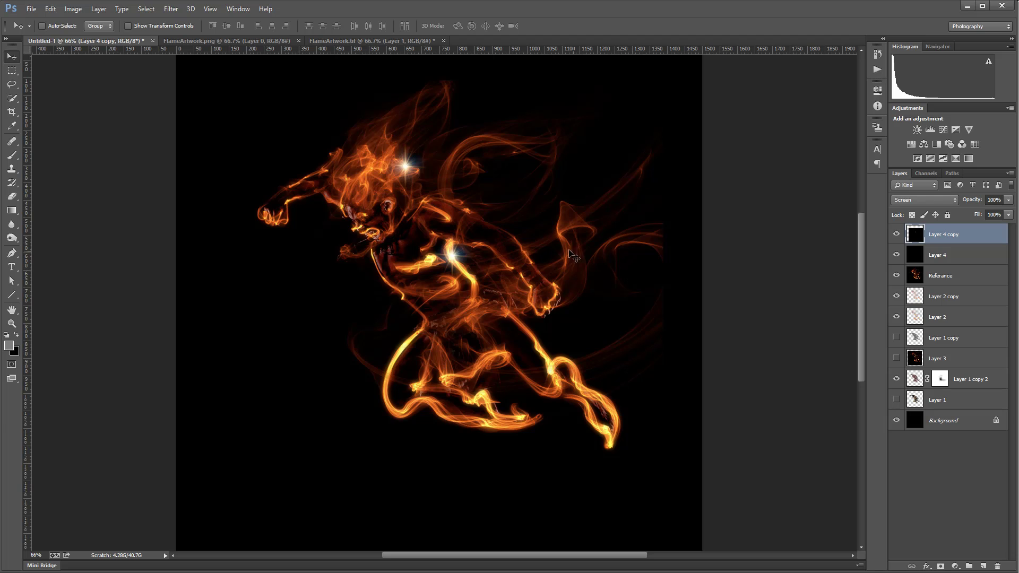
left_click(50, 9)
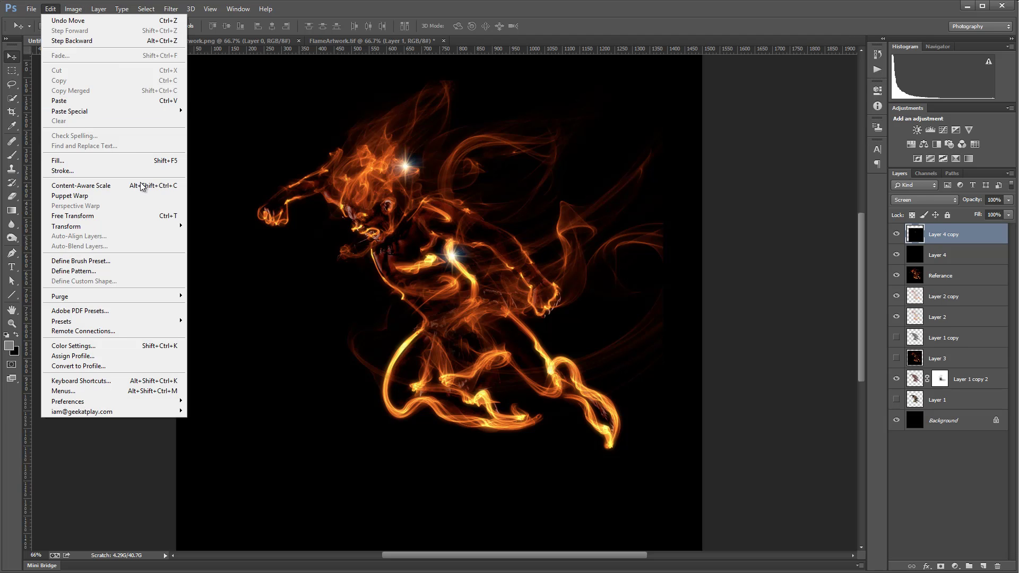
mouse_move(130, 234)
left_click(223, 240)
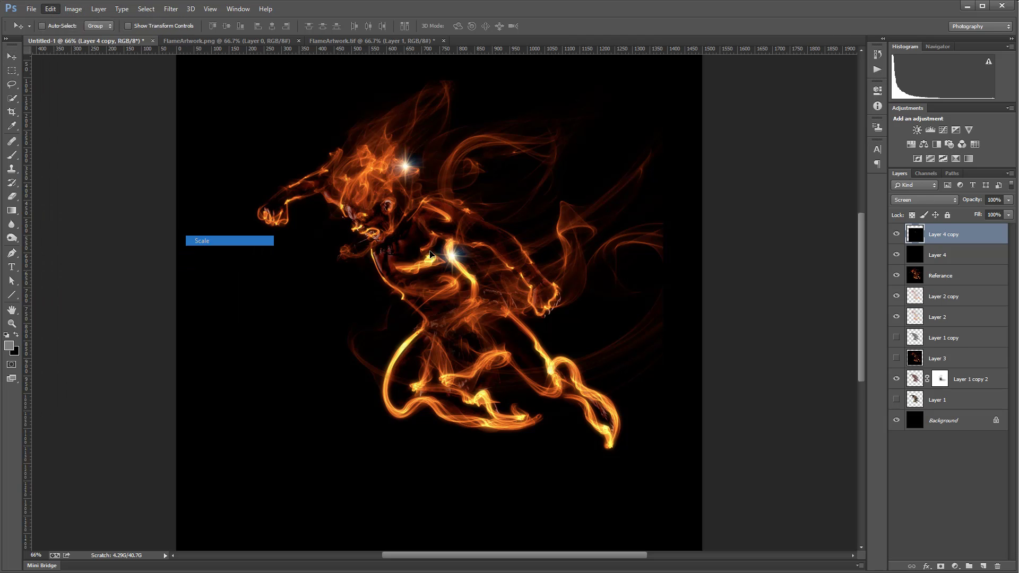
left_click_drag(235, 142, 382, 289)
key("Return")
- Duplicate the chest flare towards the man's trailing arm and scale the copy down to a small sparkle on the upper arm
left_click_drag(568, 347, 535, 275)
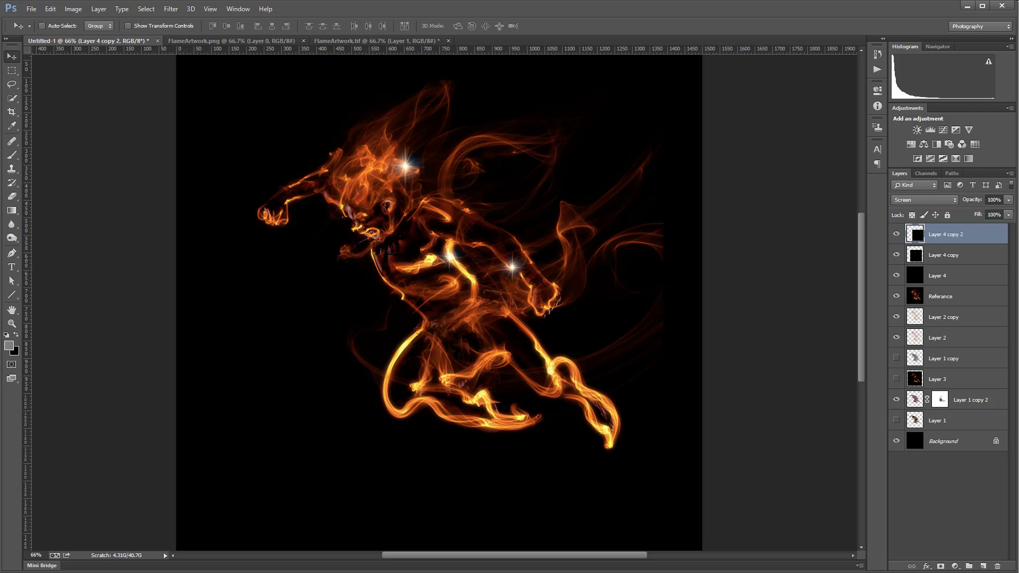
left_click(51, 9)
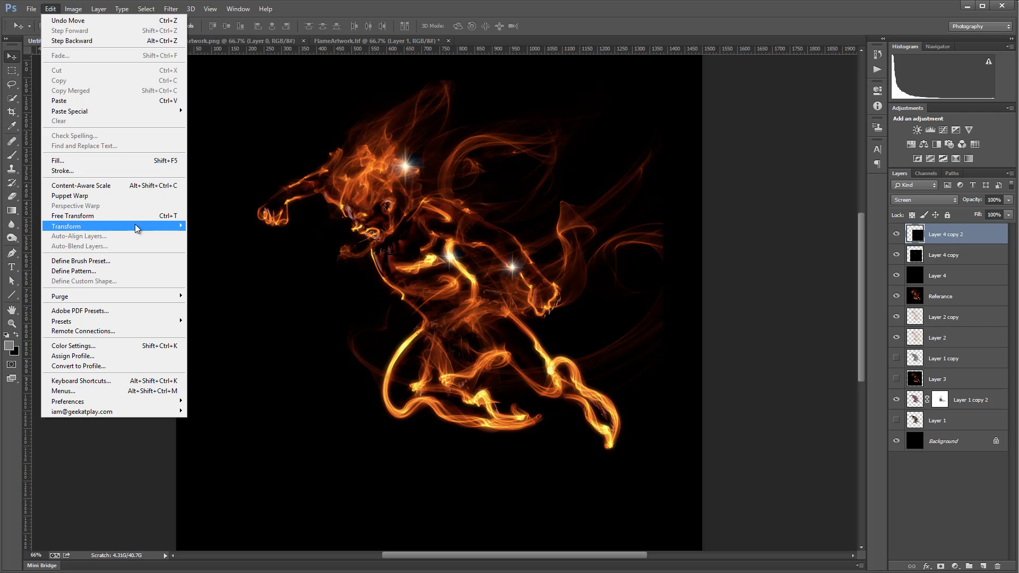
mouse_move(136, 226)
left_click(209, 241)
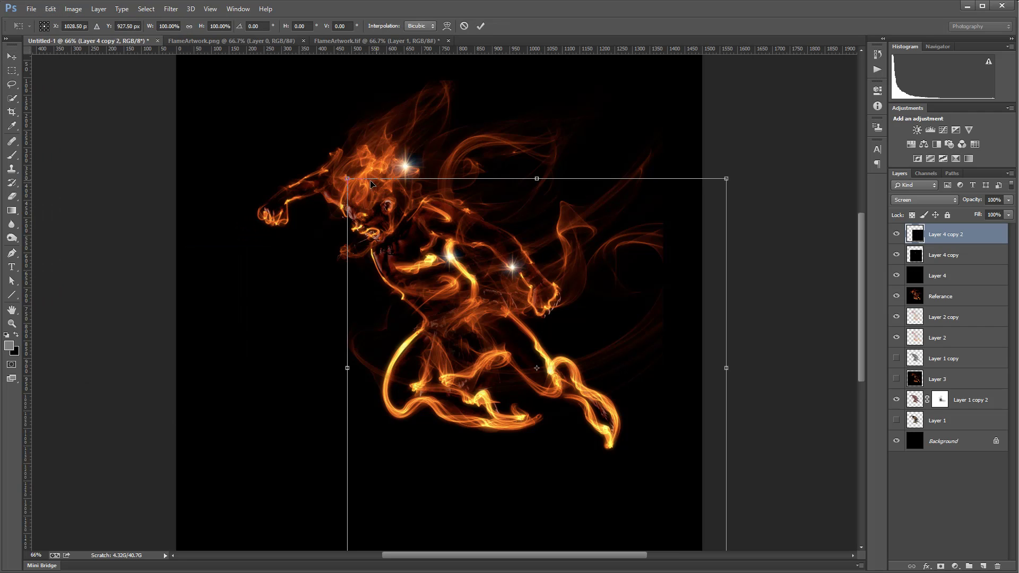
left_click_drag(369, 186, 503, 278)
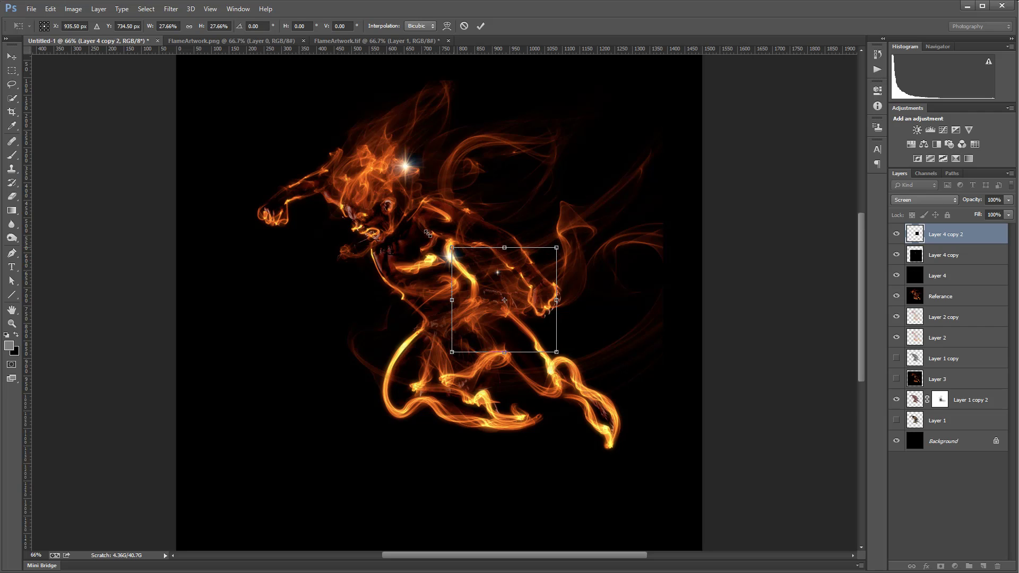
left_click_drag(452, 247, 406, 202)
key("Return")
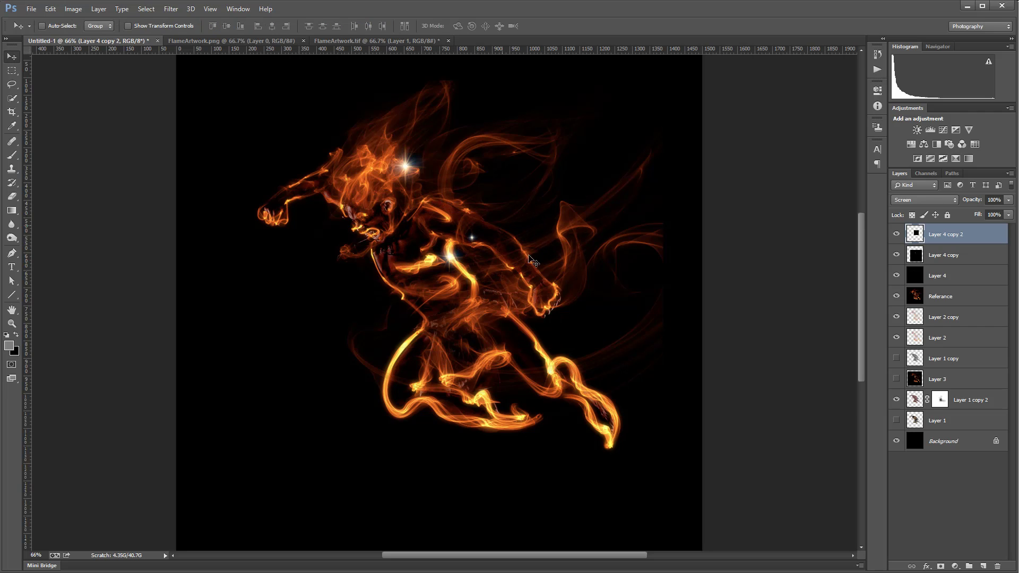
- Spread copies of the small sparkle over the man's torso, trailing hand and legs, and copy the larger chest flare onto the rear knee
left_click_drag(532, 261, 470, 361)
key("ctrl+j")
key("ctrl+j")
left_click(963, 275)
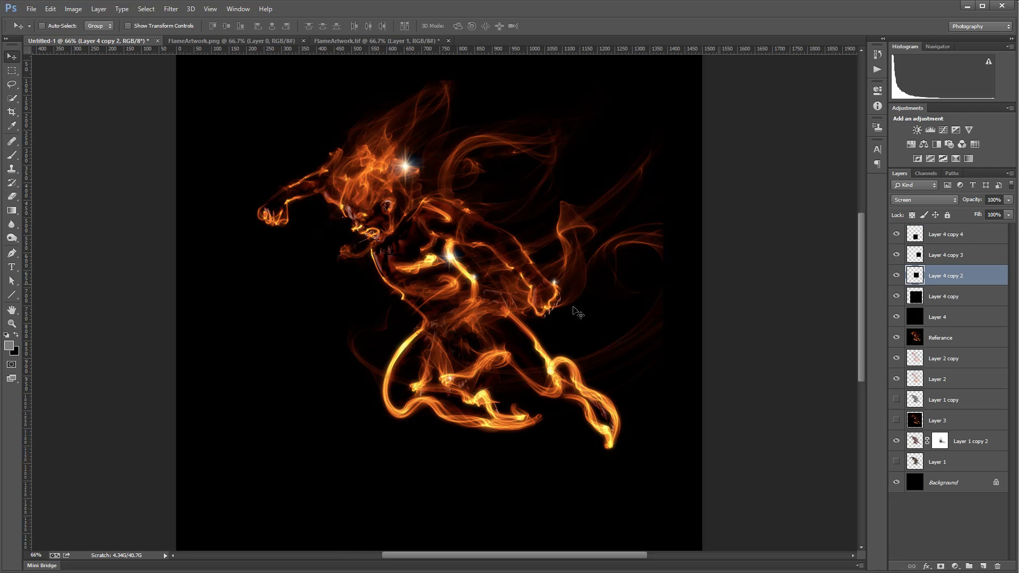
left_click_drag(458, 243, 537, 350)
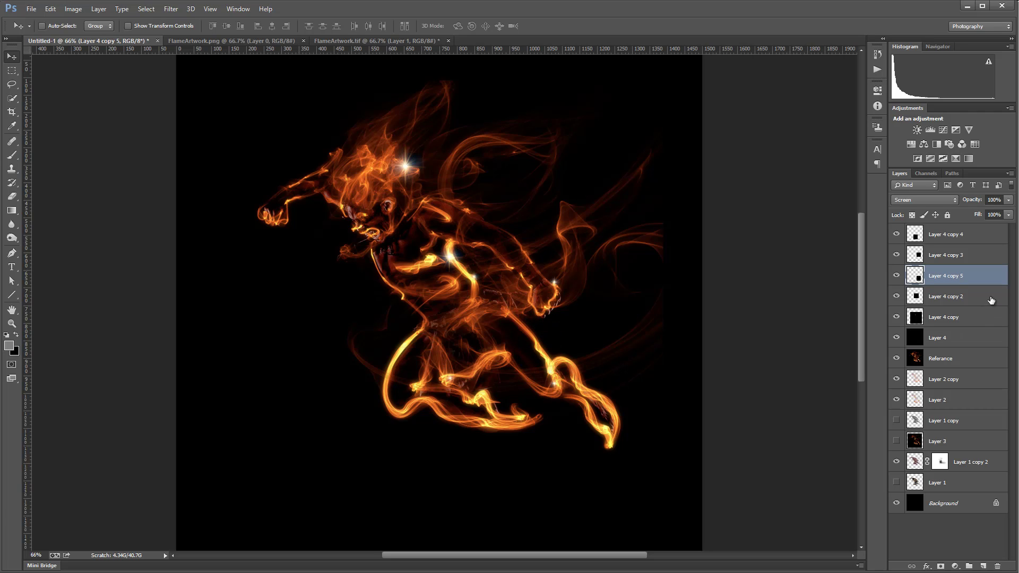
left_click(920, 317)
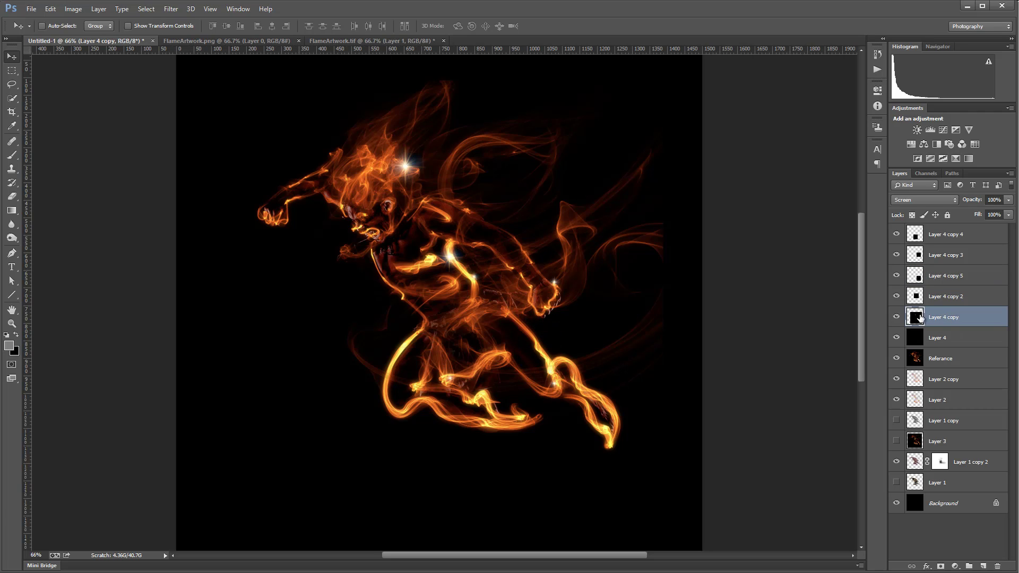
left_click_drag(466, 254, 566, 371)
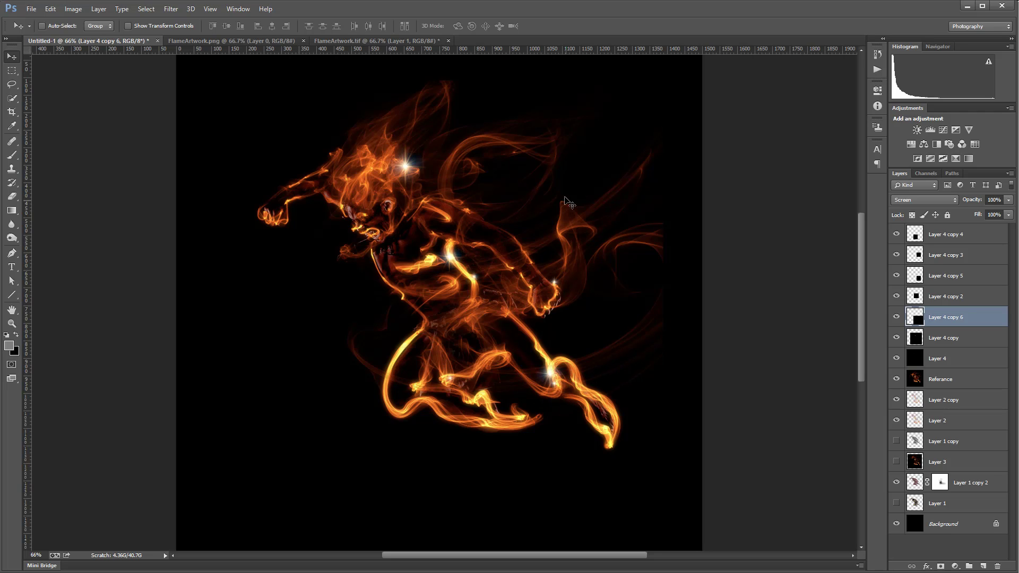